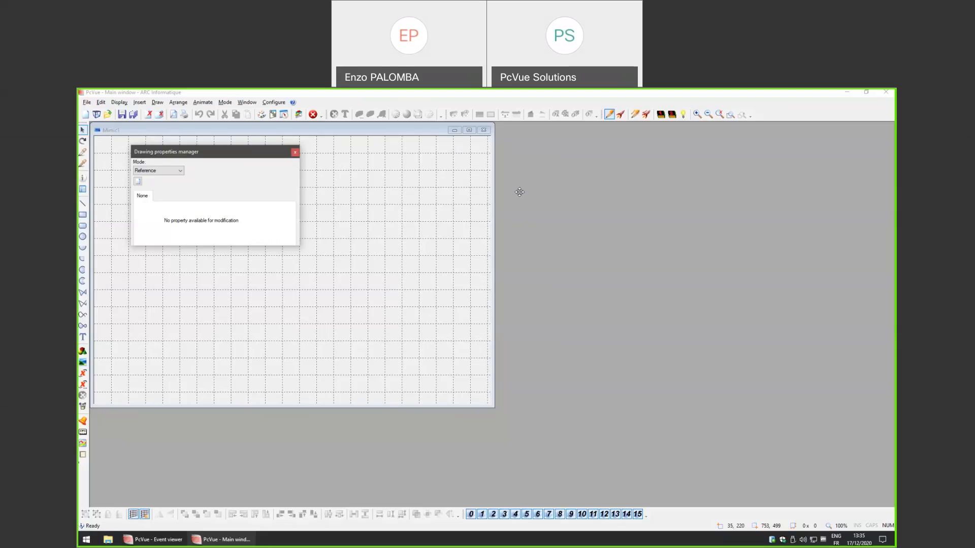
Enlarge the Mimic1 window and move the Drawing properties manager closer to its upper-left corner.
click(268, 195)
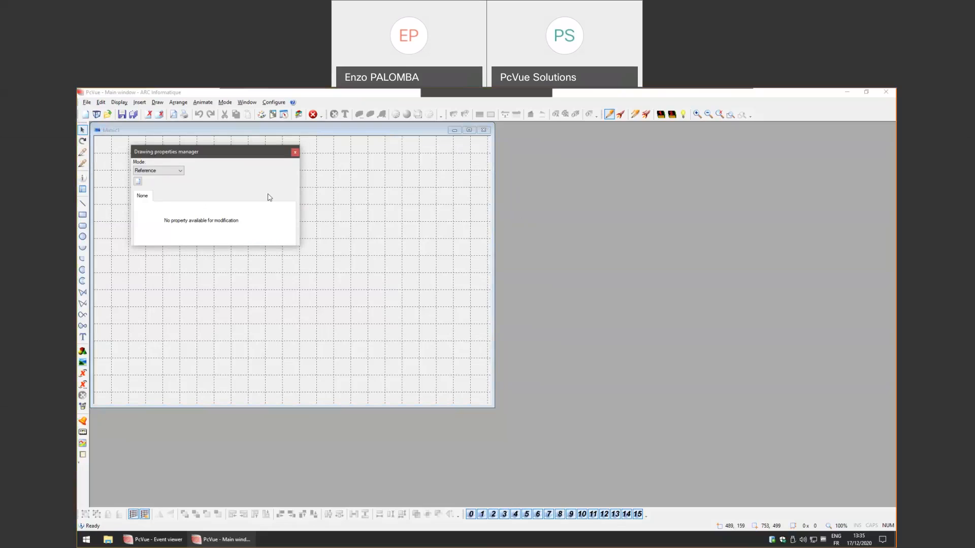
click(492, 406)
drag(492, 406, 613, 474)
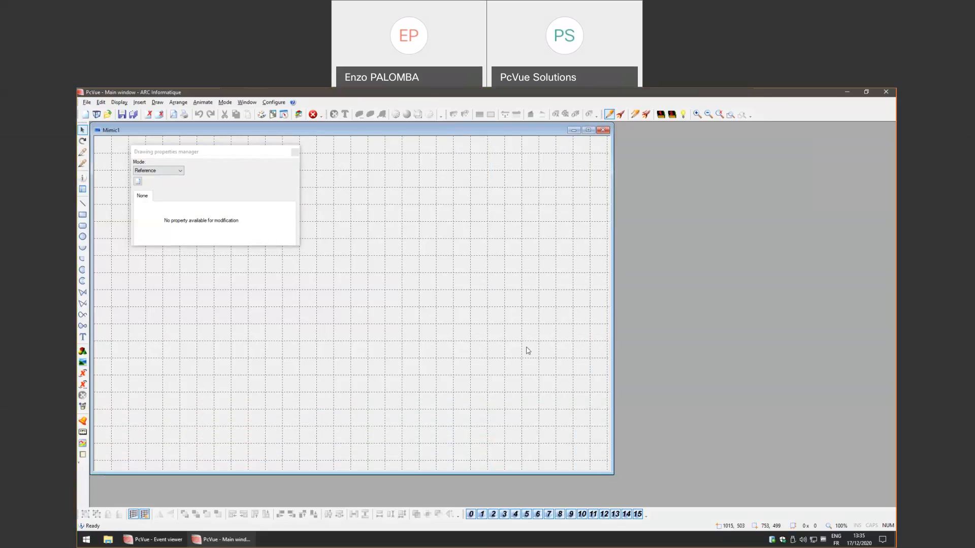
drag(196, 154, 177, 142)
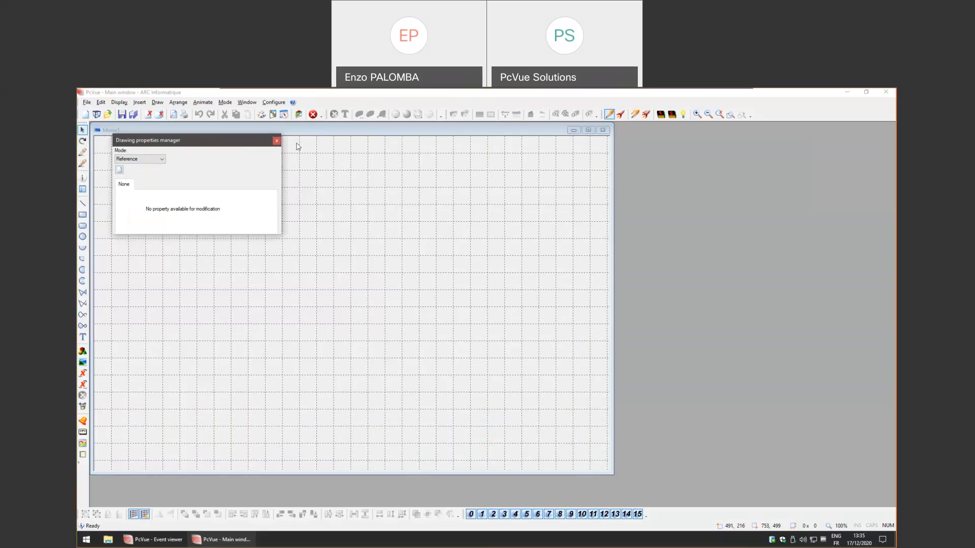
Close the Drawing properties manager and display it again.
click(277, 143)
click(100, 102)
click(101, 102)
click(113, 102)
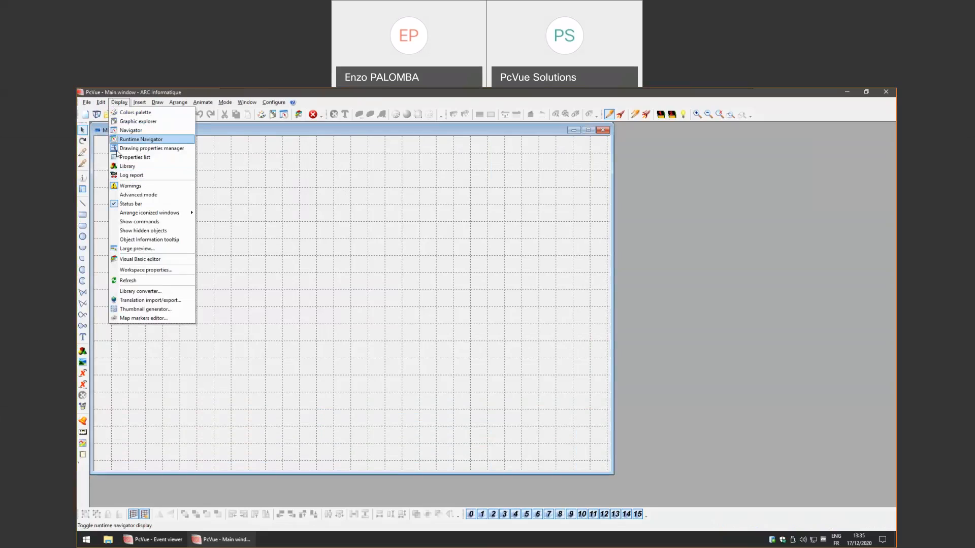
click(151, 149)
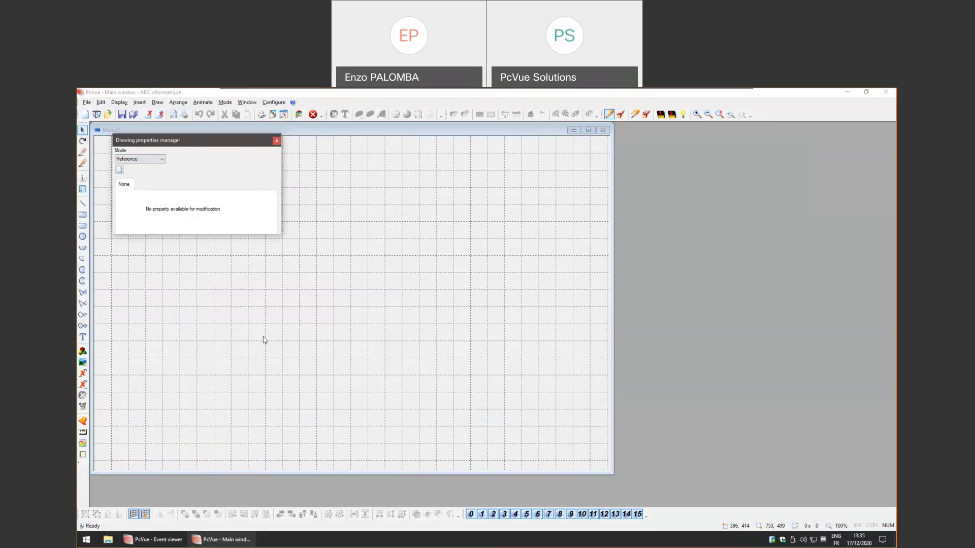
Draw a circle about 144 × 144 left of the mimic's centre and add an XXXXXXXXXXX text above and to its right.
click(82, 236)
mouse_move(220, 303)
mouse_down()
mouse_move(272, 328)
mouse_move(284, 358)
mouse_up()
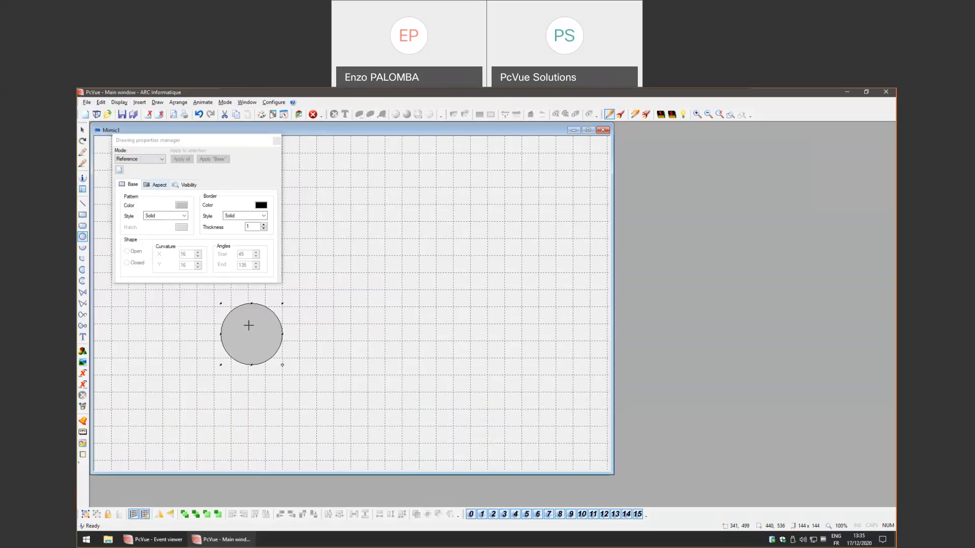
click(151, 186)
click(155, 185)
click(130, 185)
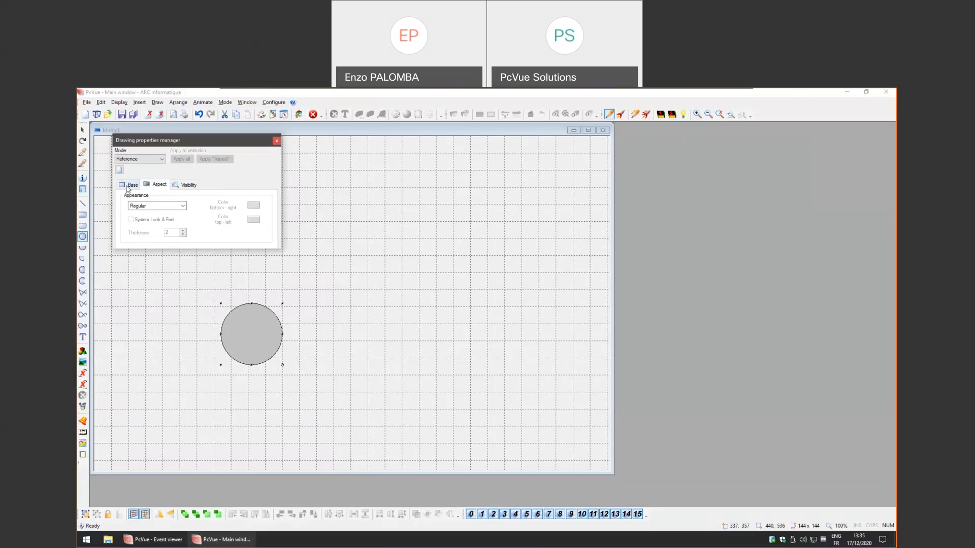
click(82, 337)
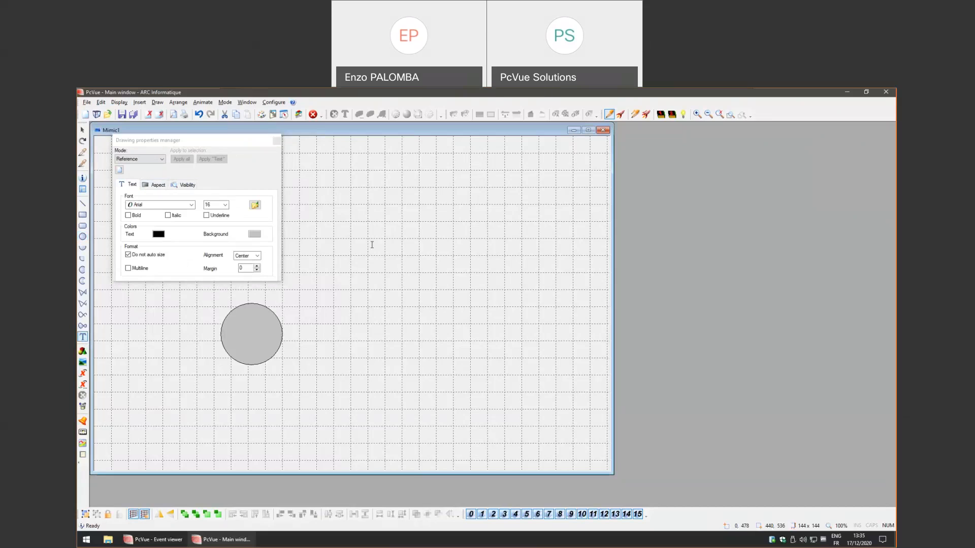
click(370, 240)
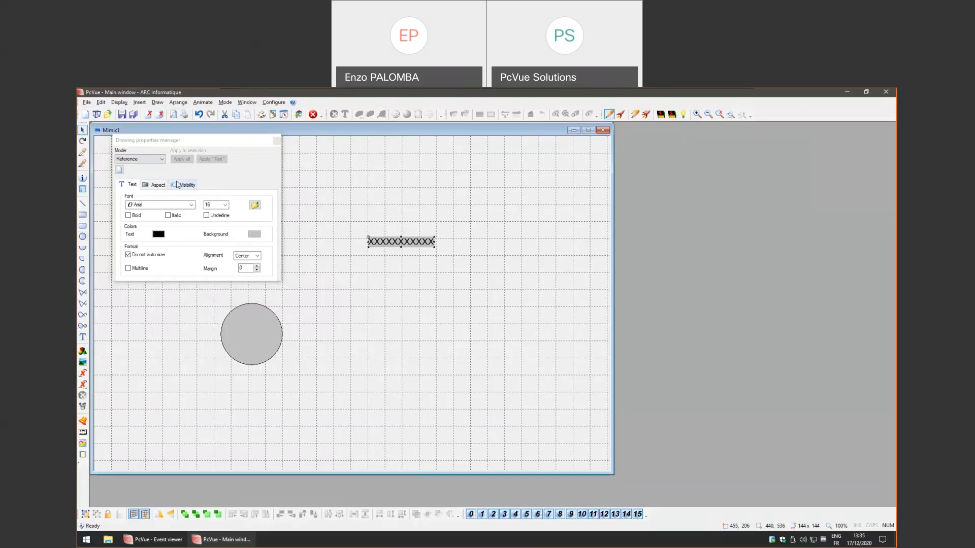
Set the circle's pattern colour to blue.
click(219, 302)
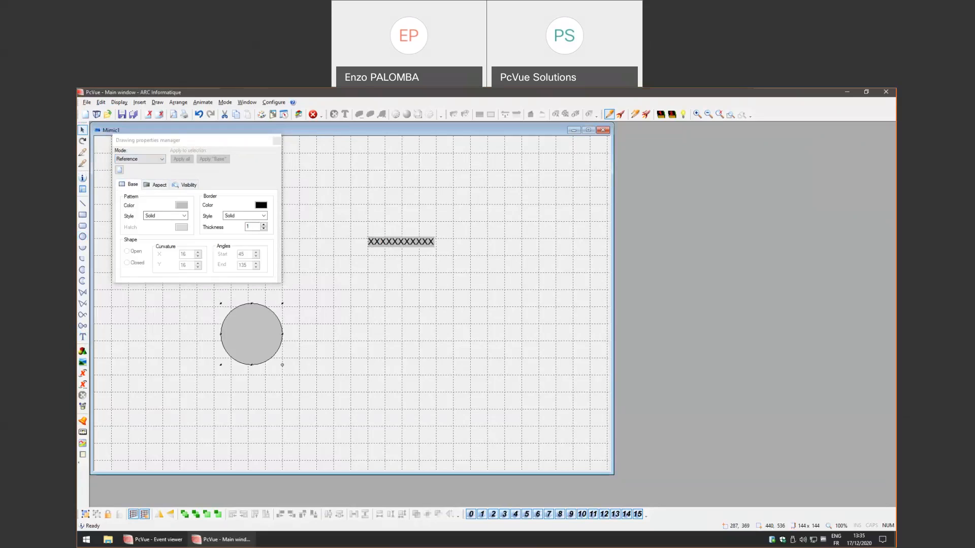
click(182, 205)
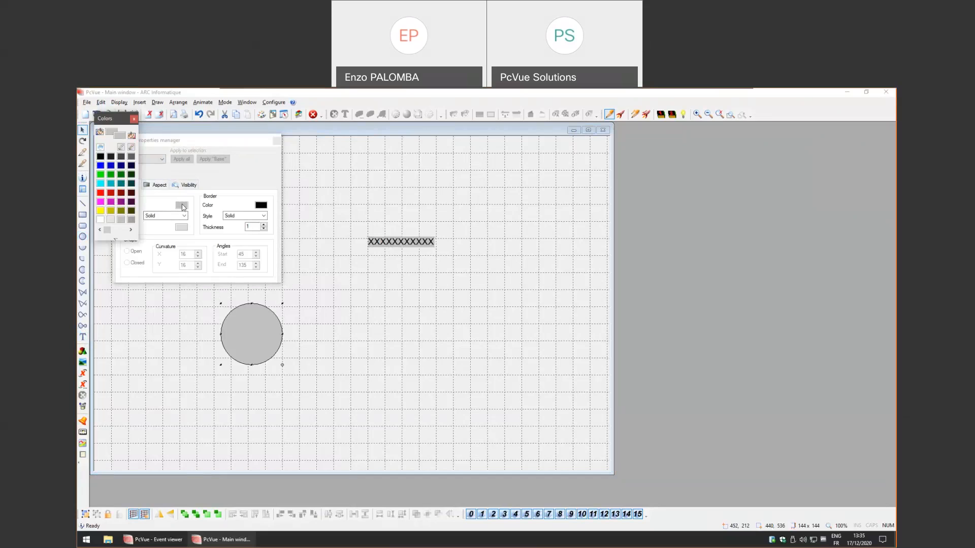
click(112, 166)
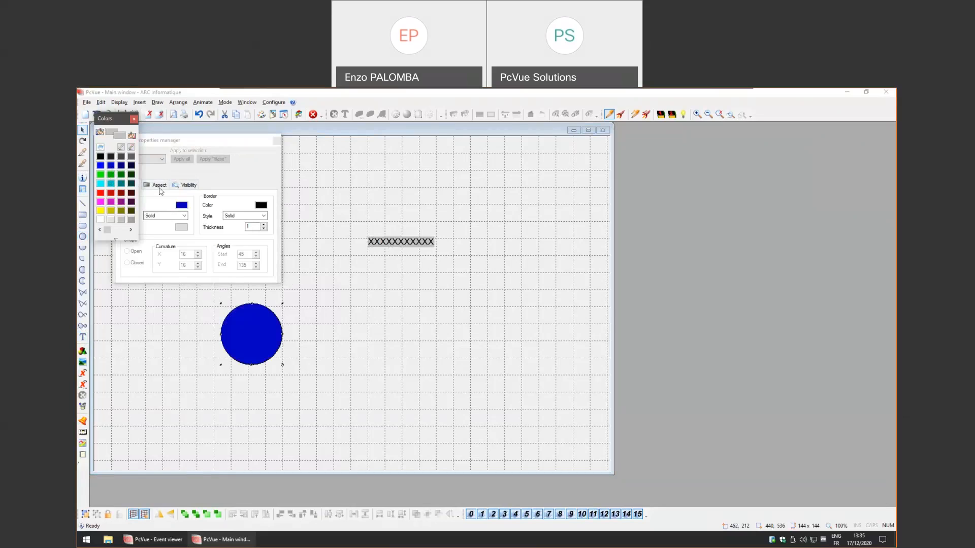
Set the text colour of the XXXXXXXXXXX text to magenta, trying olive first, and deselect it.
click(399, 243)
click(136, 186)
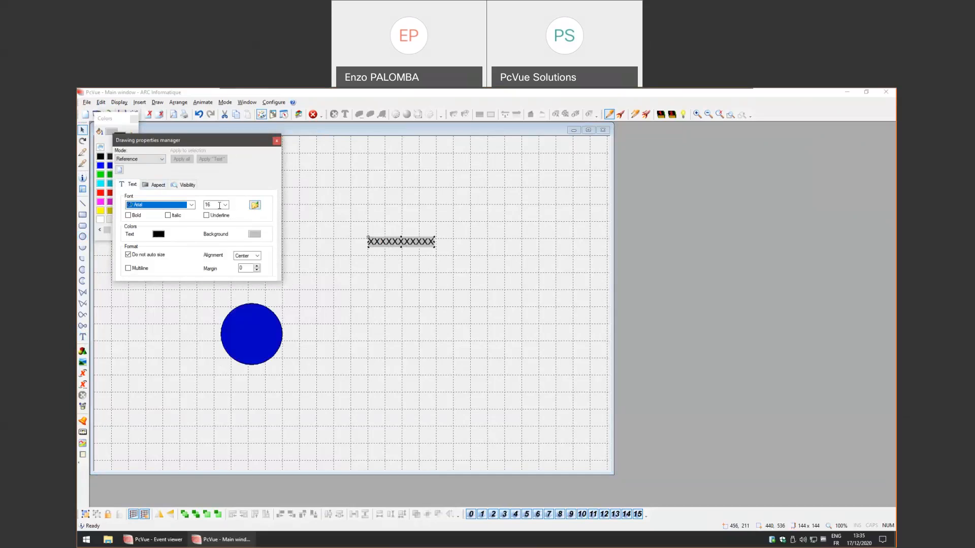
click(159, 236)
click(132, 211)
click(380, 245)
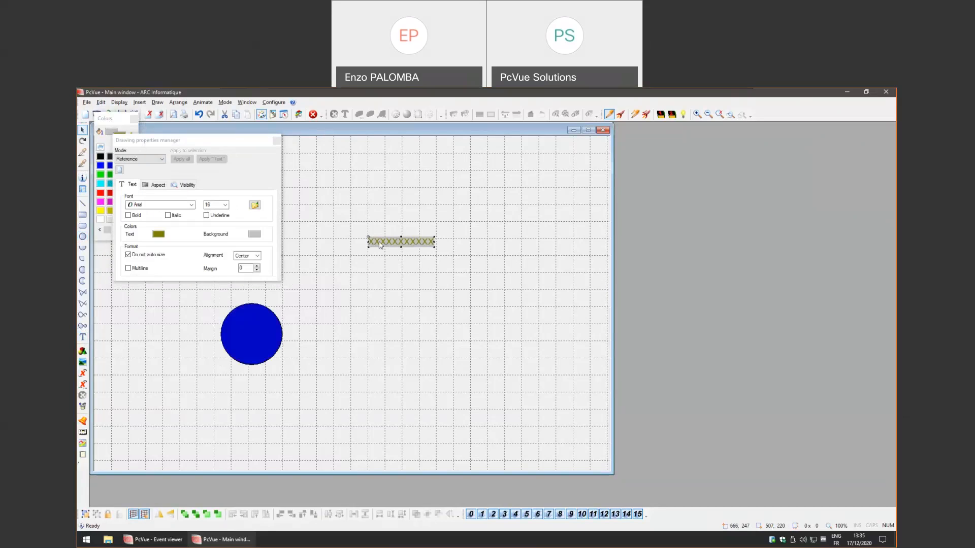
click(100, 211)
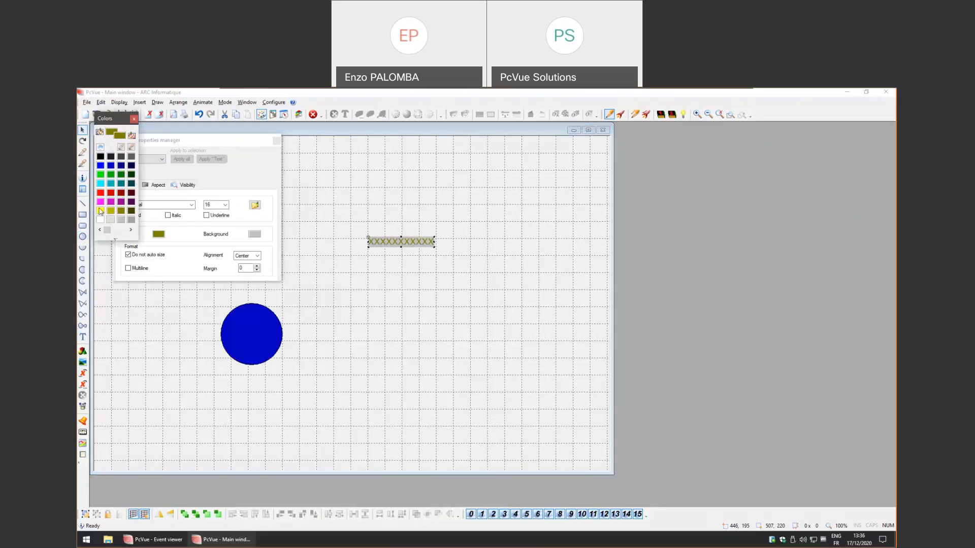
click(335, 207)
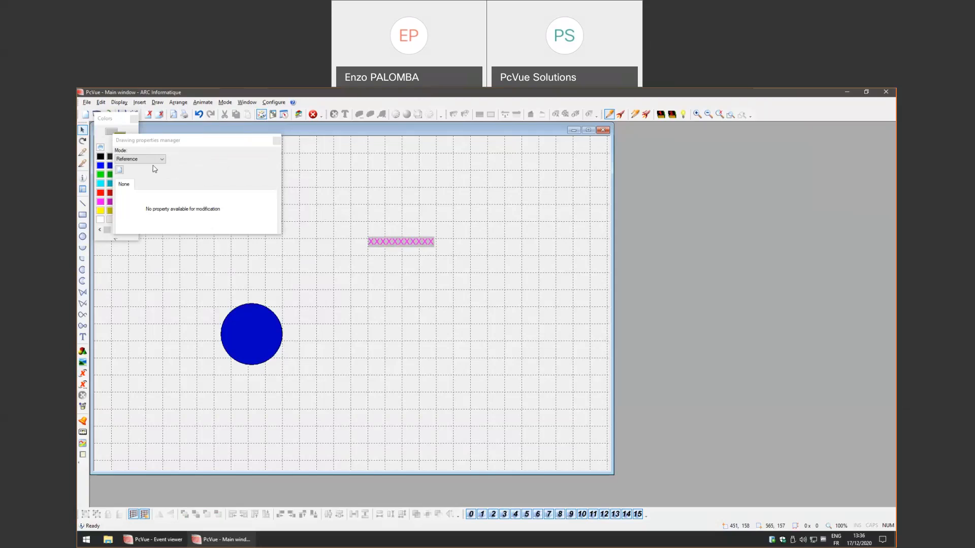
Switch the Drawing properties manager to Global mode and move it slightly up.
click(252, 346)
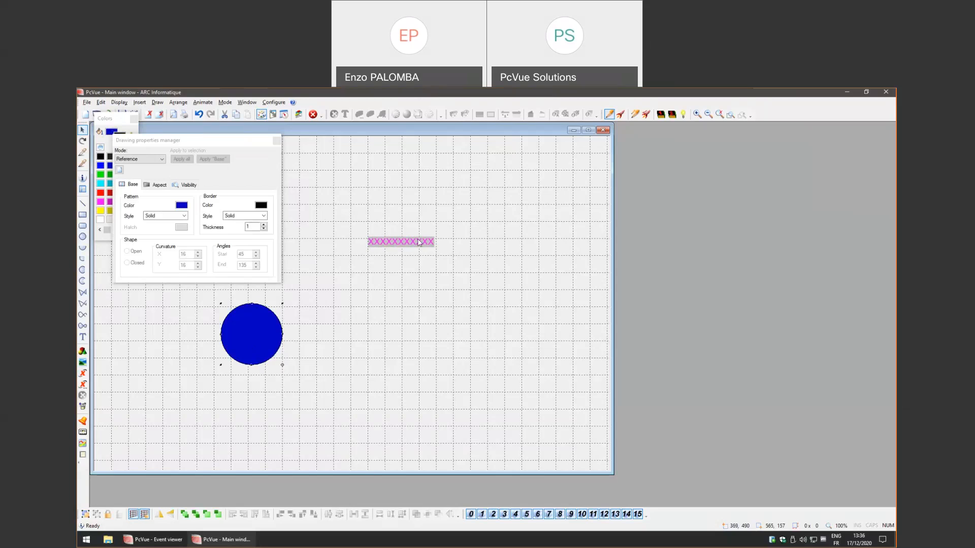
click(162, 160)
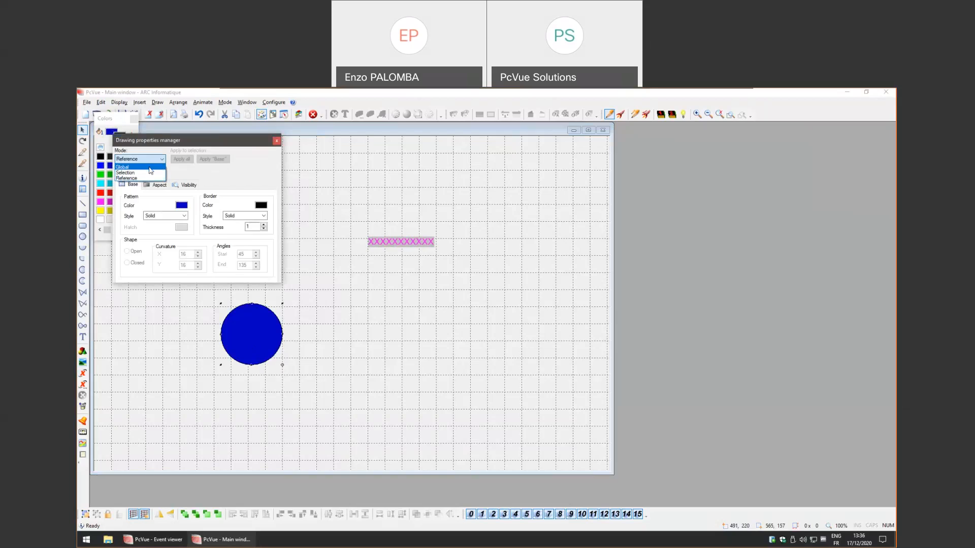
click(149, 168)
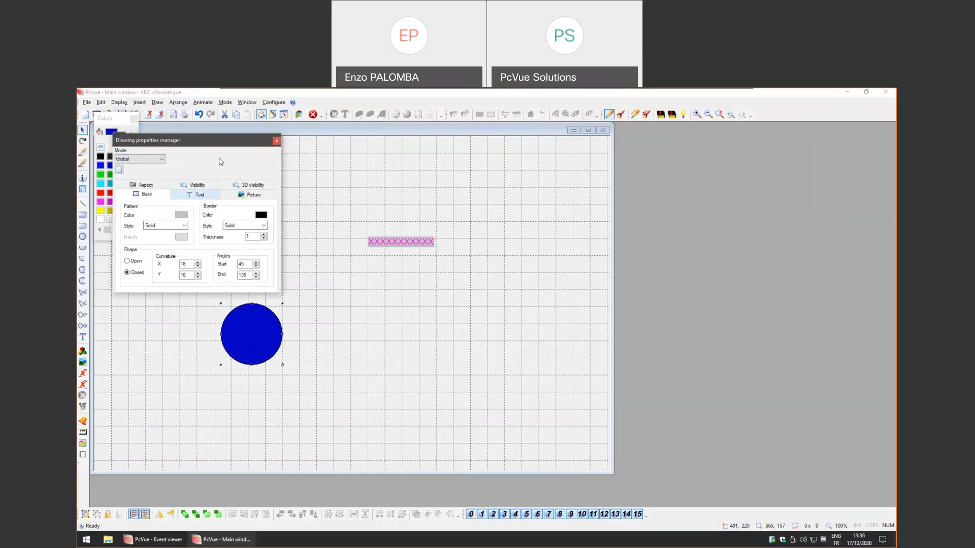
mouse_move(215, 141)
mouse_down()
mouse_move(307, 178)
mouse_move(261, 140)
mouse_move(235, 135)
mouse_move(233, 122)
mouse_up()
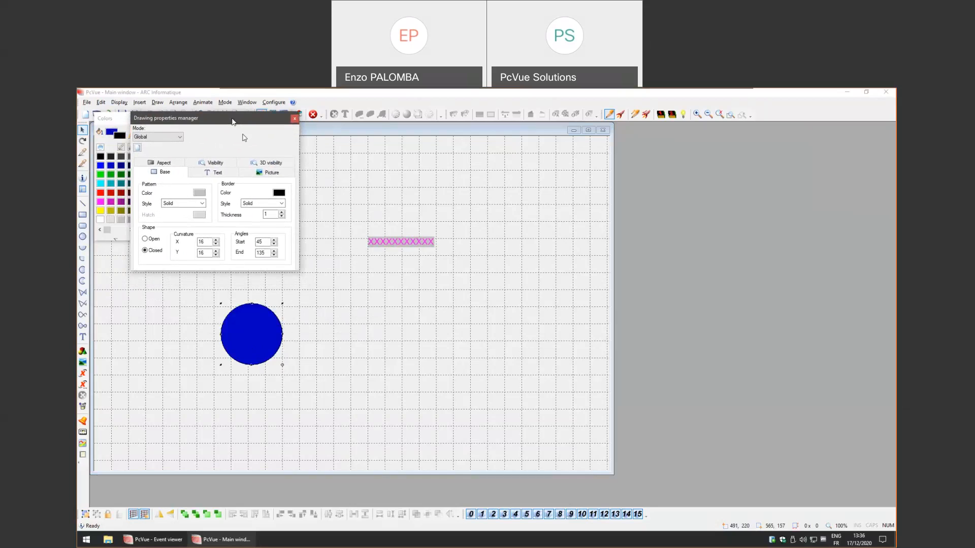
Set the global text properties to the Bahnschrift font with a teal text colour.
click(217, 173)
click(209, 192)
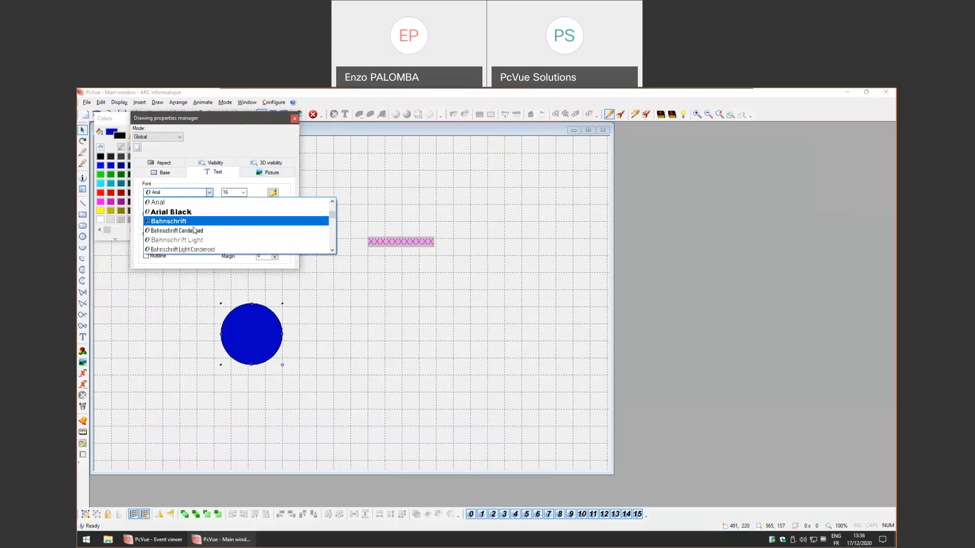
click(193, 221)
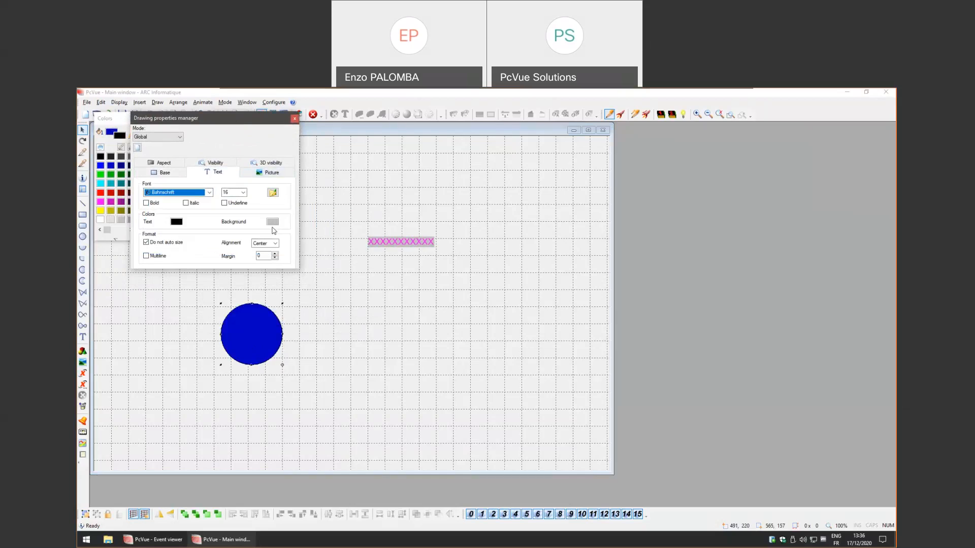
click(178, 223)
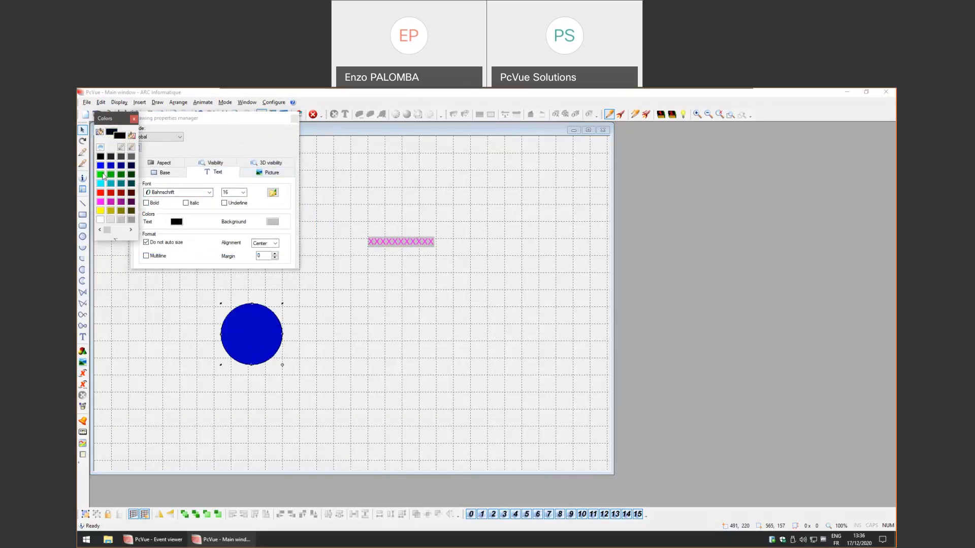
click(111, 184)
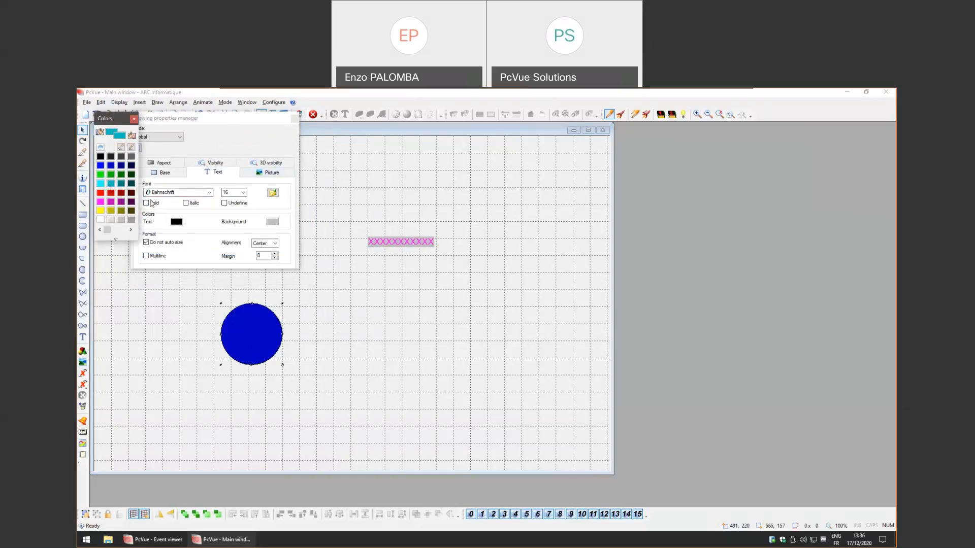
Set the global pattern colour to red and move the properties manager clear of the colour palette.
click(170, 176)
click(198, 195)
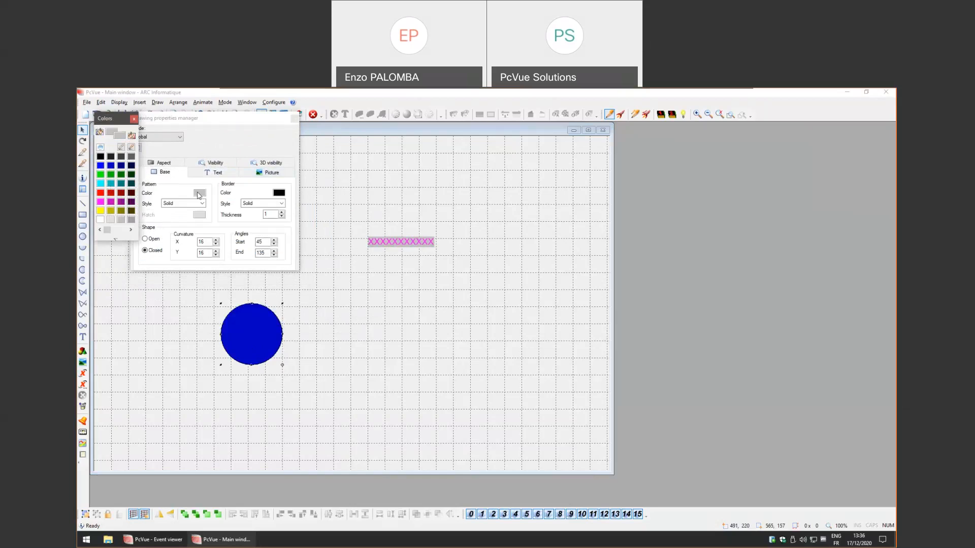
click(101, 193)
drag(271, 123, 325, 125)
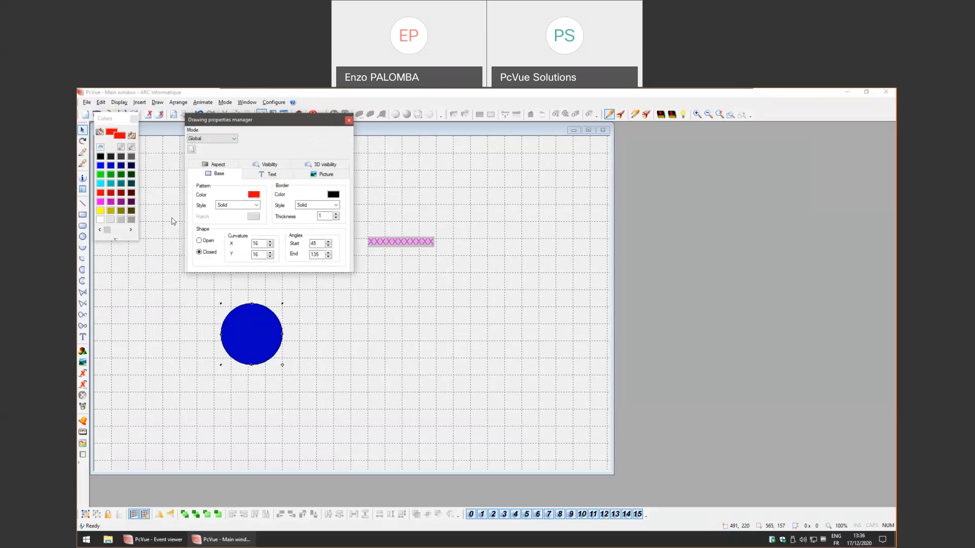
Draw a rounded rectangle about 184 × 80 right of the circle and place two "Text" labels above it to the right.
click(82, 227)
drag(354, 324, 433, 358)
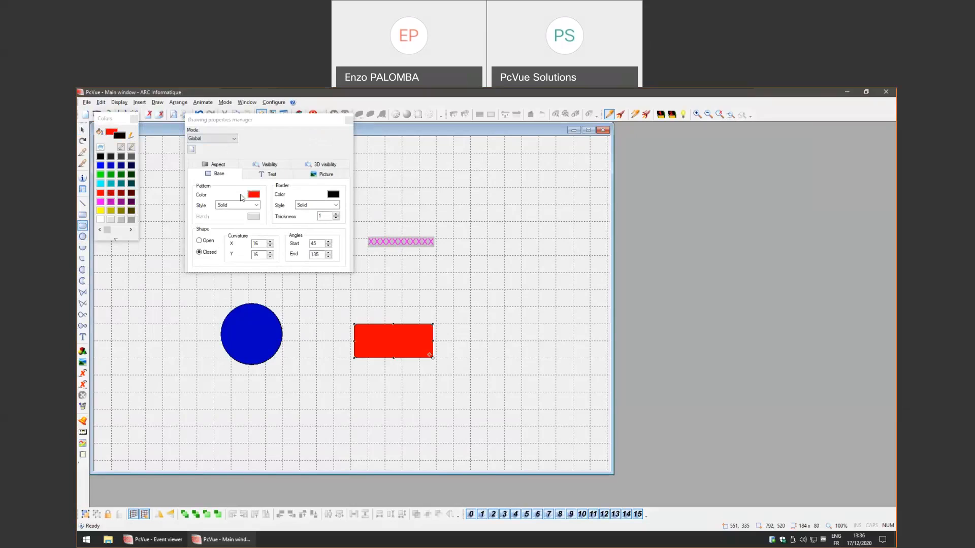
click(83, 337)
click(454, 289)
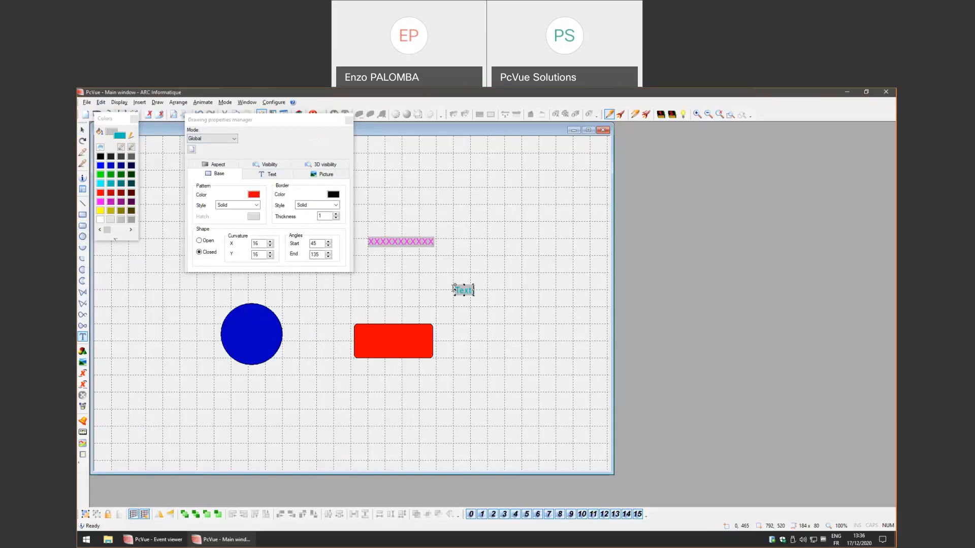
click(276, 176)
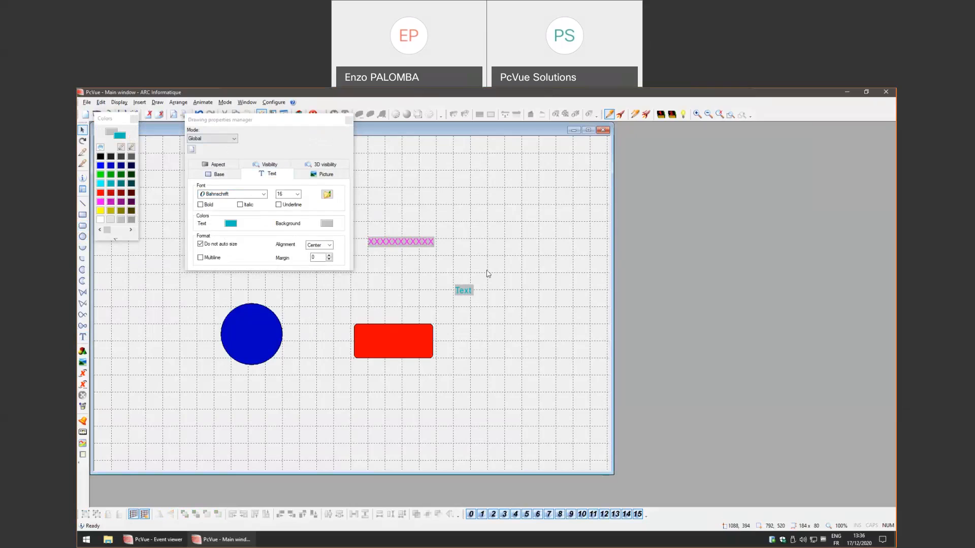
mouse_move(473, 295)
mouse_down()
mouse_move(485, 240)
mouse_move(464, 191)
mouse_up()
click(490, 203)
Switch the Drawing properties manager to Selection mode.
click(231, 142)
click(231, 141)
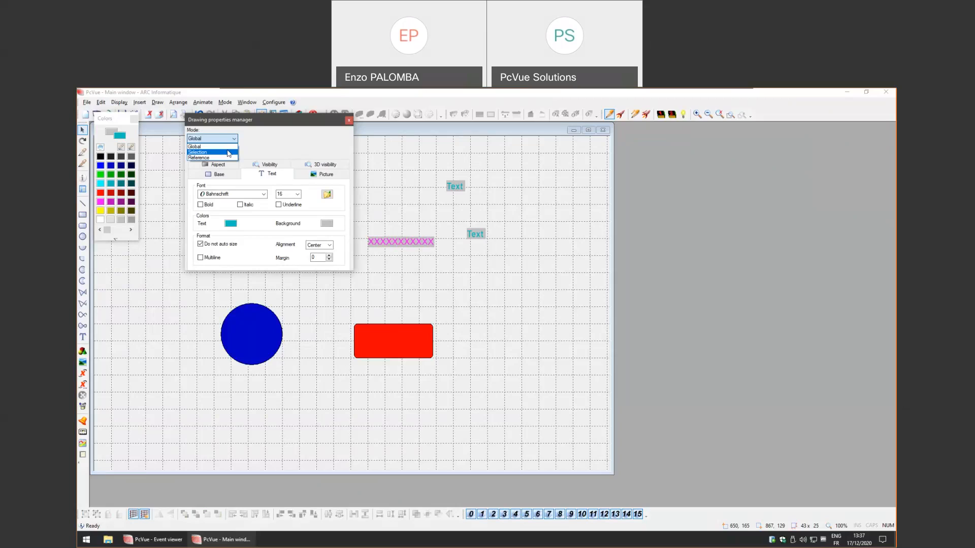
click(228, 153)
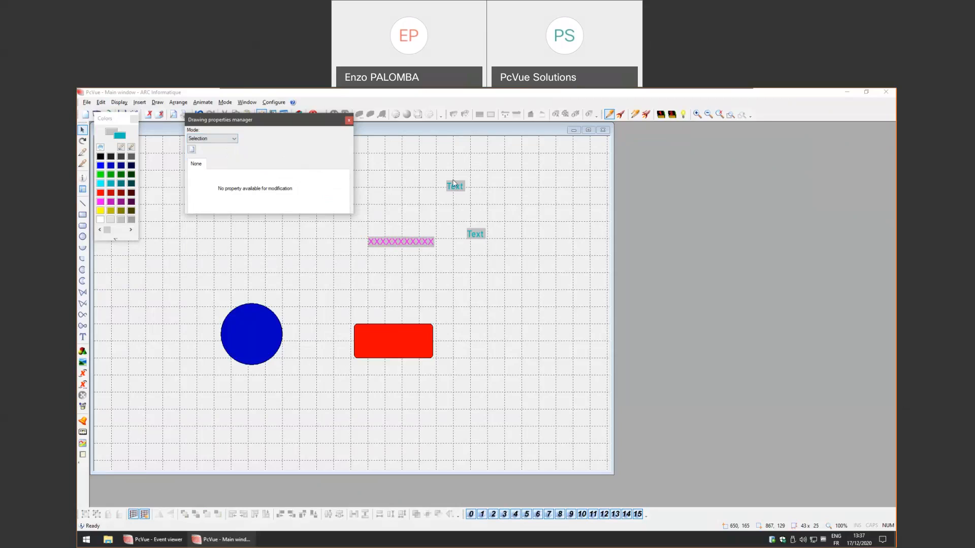
Select the three text objects individually and together to examine their properties in Selection mode.
click(454, 190)
drag(453, 190, 450, 190)
click(469, 236)
click(410, 242)
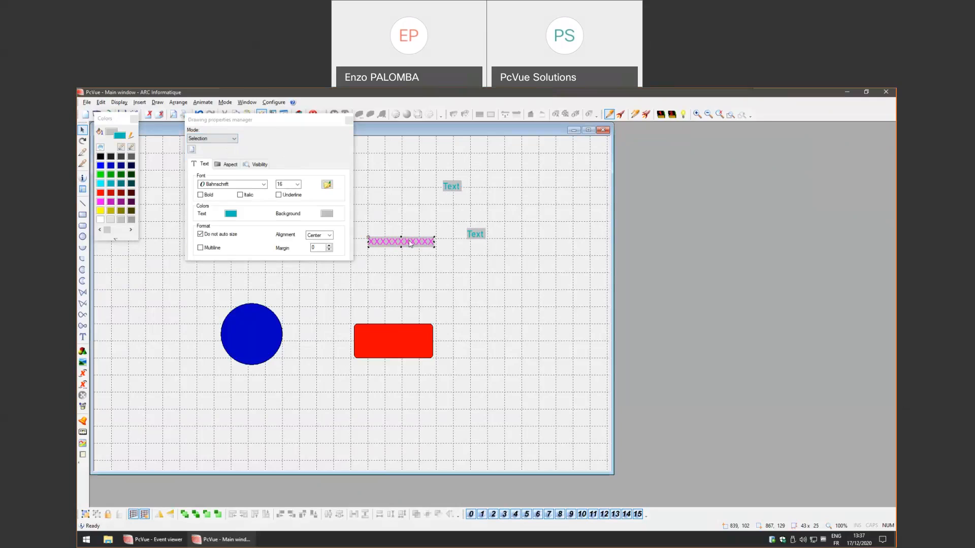
shift+click(469, 236)
shift+click(450, 192)
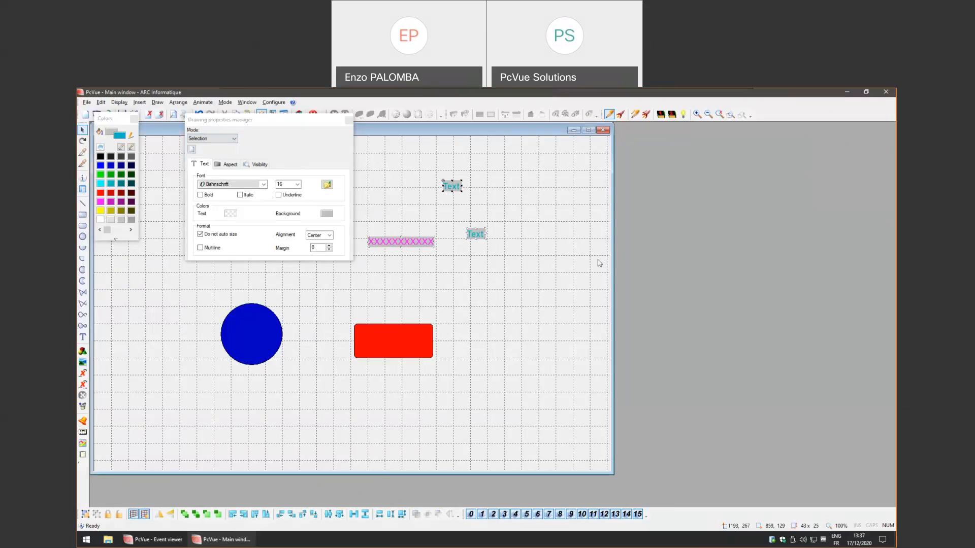
click(451, 319)
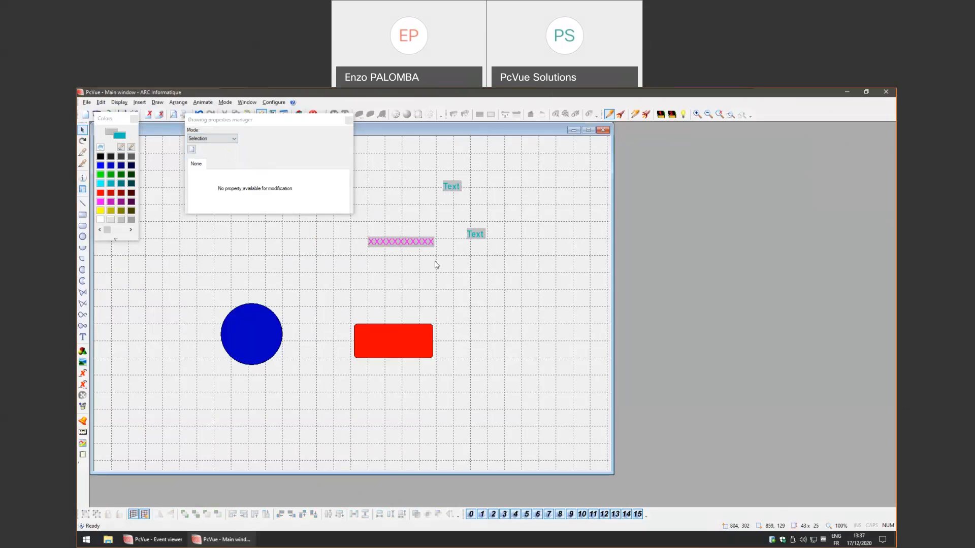
click(412, 247)
click(475, 234)
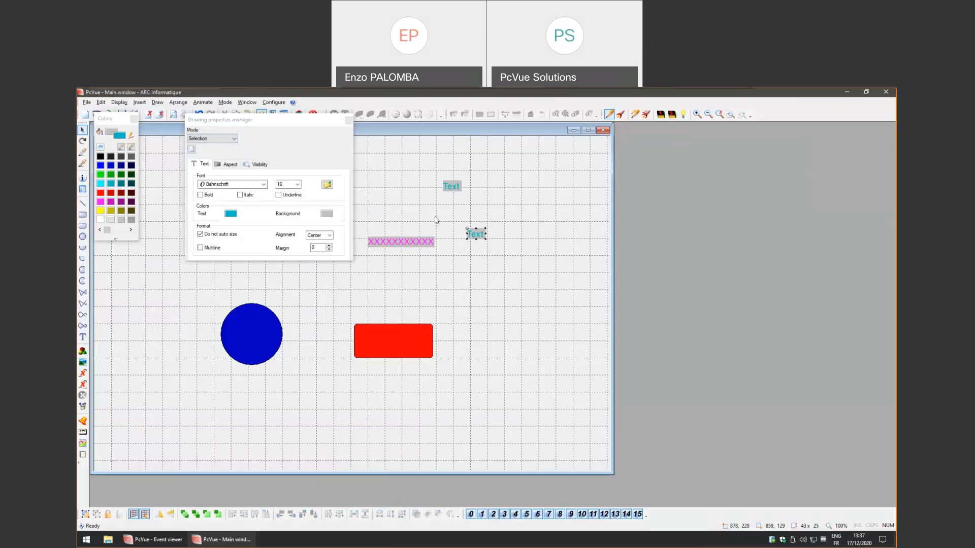
Select the three text objects together and set their text colour to green.
drag(381, 180, 502, 262)
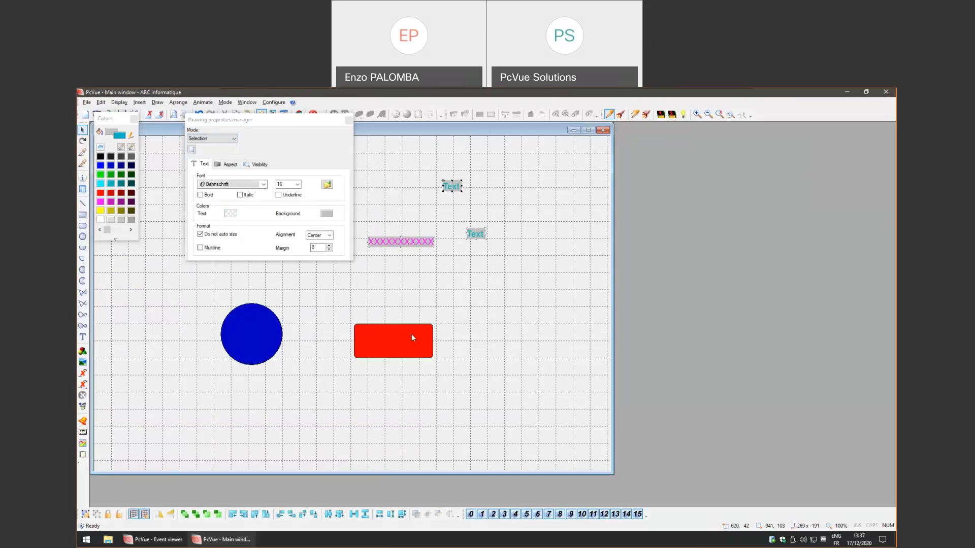
click(231, 214)
click(111, 175)
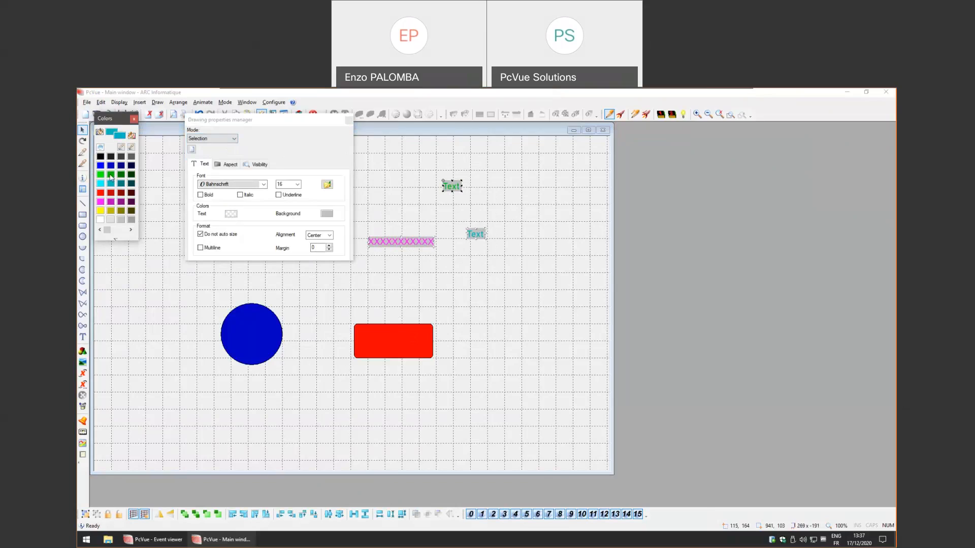
click(449, 264)
click(449, 264)
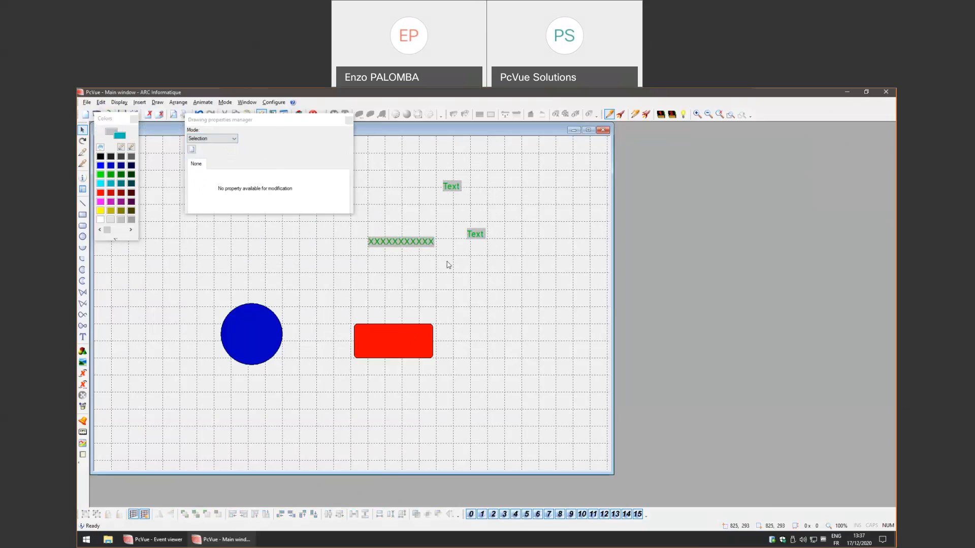
Switch the properties manager to Reference mode and set the uppermost "Text" label's colour to blue.
click(219, 138)
click(213, 152)
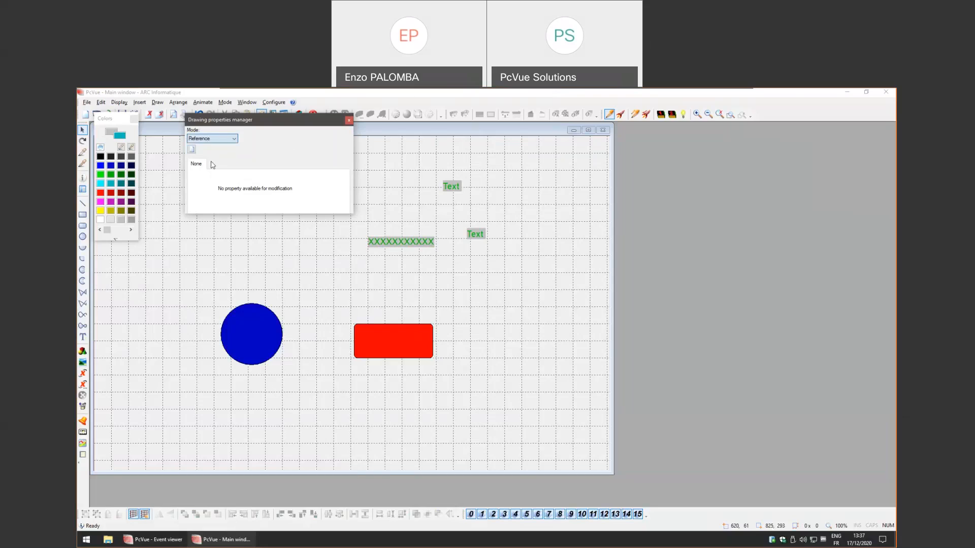
click(403, 239)
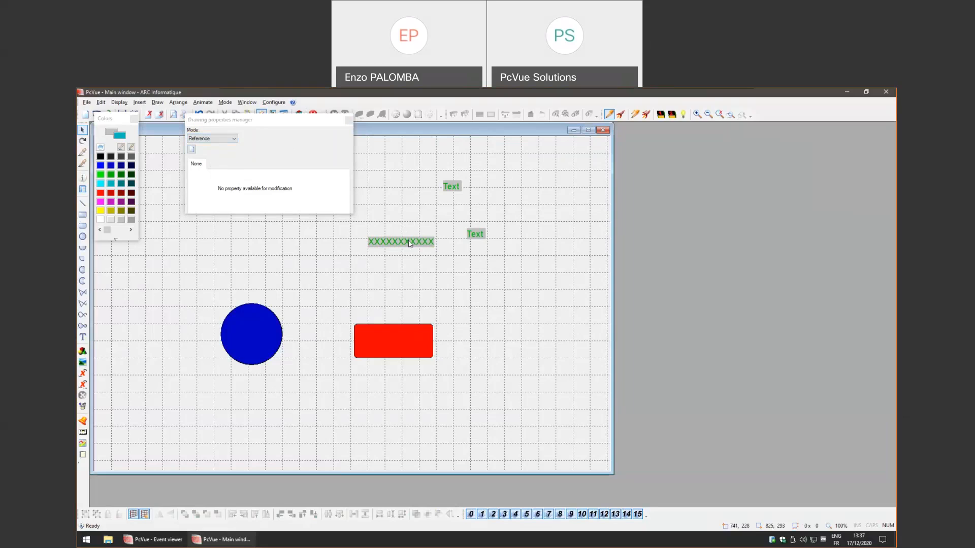
click(452, 189)
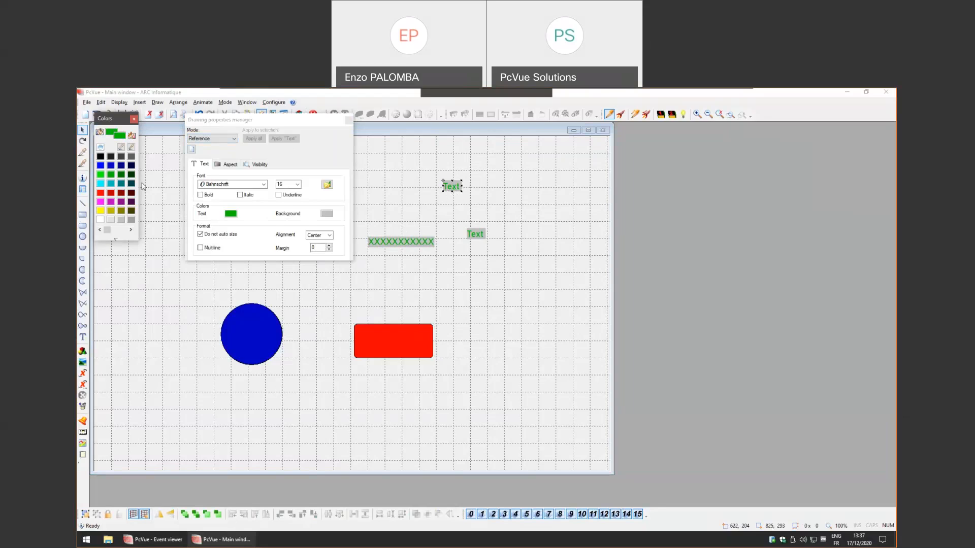
click(111, 165)
click(429, 198)
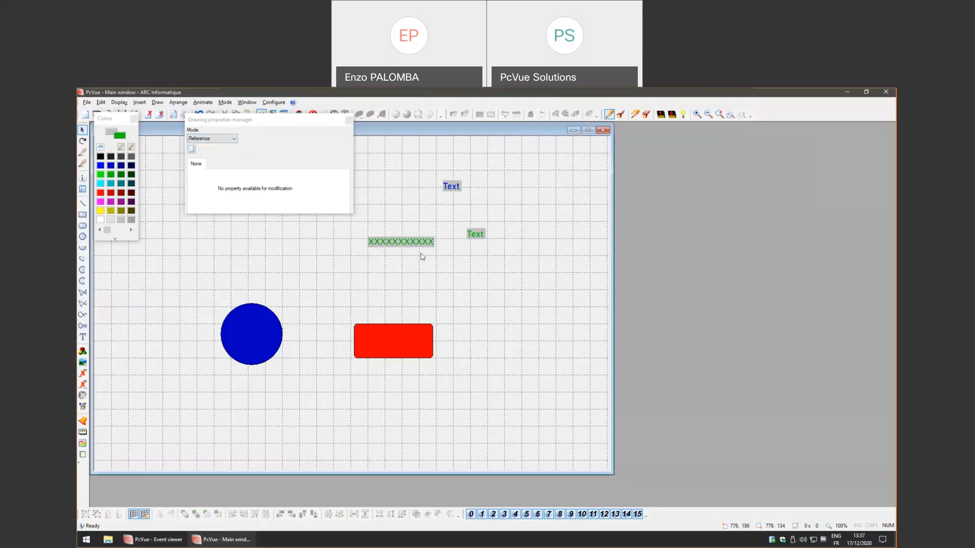
Make the uppermost "Text" label the reference of the three-text selection and set its text colour to red.
drag(361, 263, 541, 216)
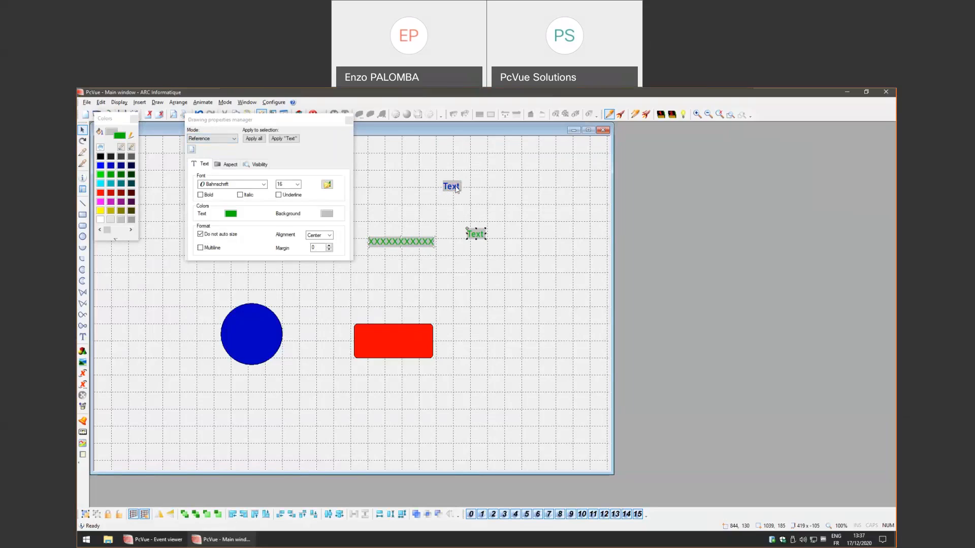
click(455, 188)
click(234, 215)
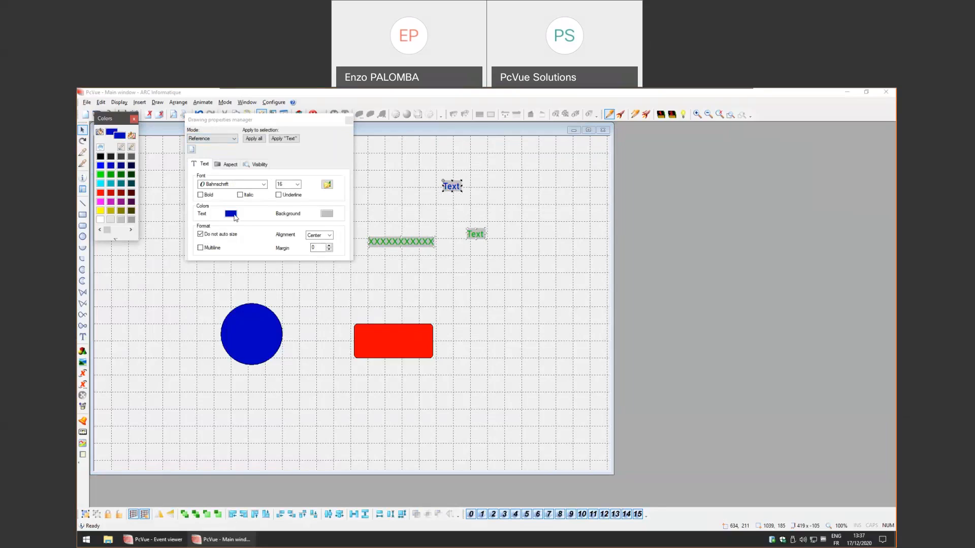
click(111, 175)
click(101, 194)
click(419, 200)
Apply all properties of the red reference label to the three selected text objects.
drag(369, 258, 510, 151)
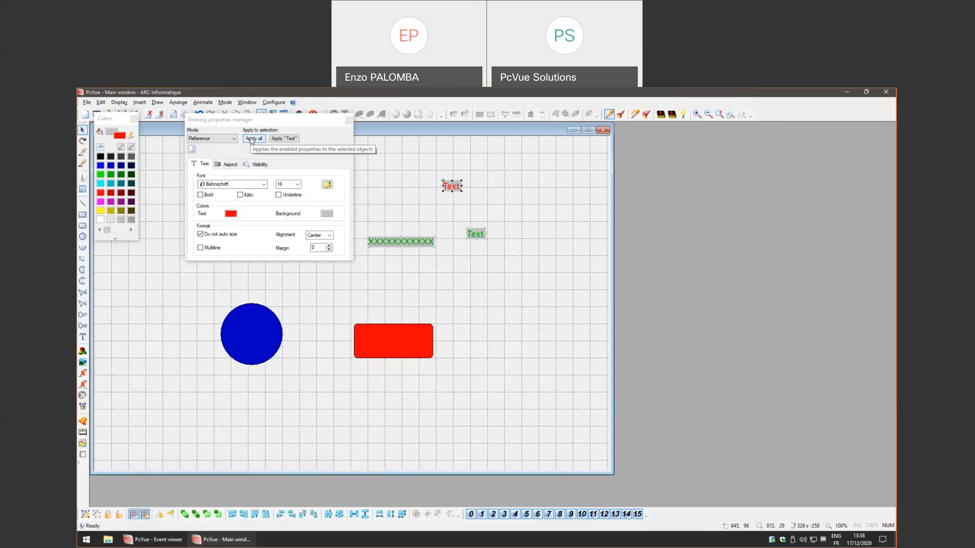
click(251, 139)
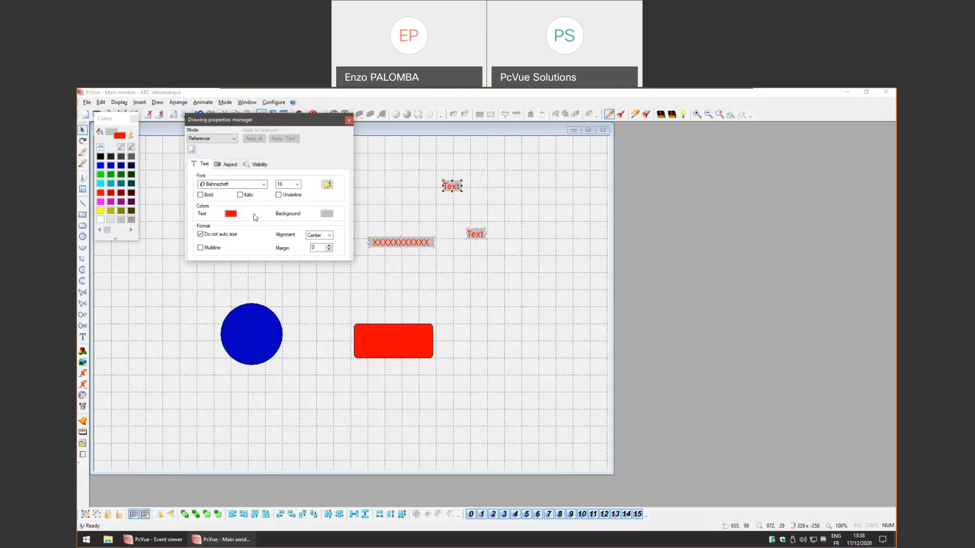
click(494, 285)
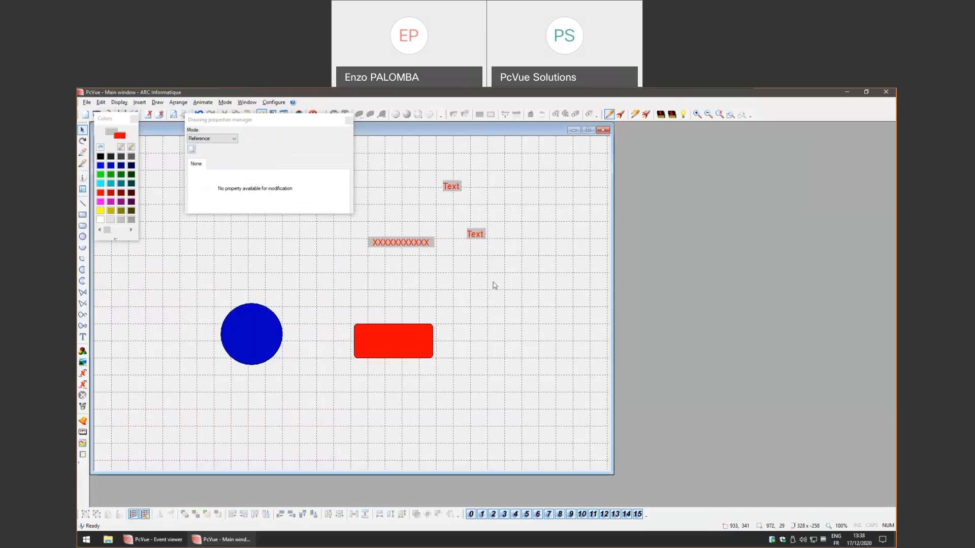
Create a drawing properties model named "template" with all available properties and set its pattern colour to green.
click(191, 152)
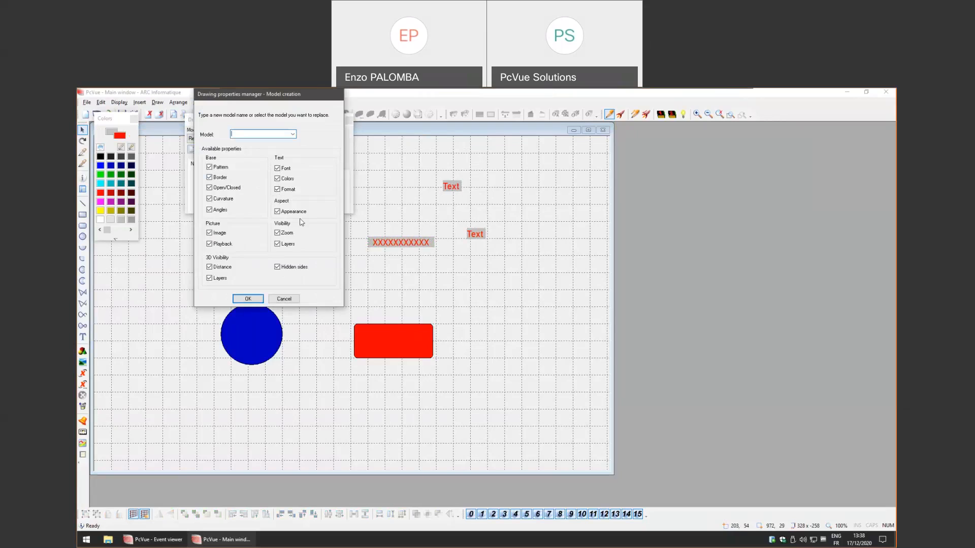
text(template)
key(Return)
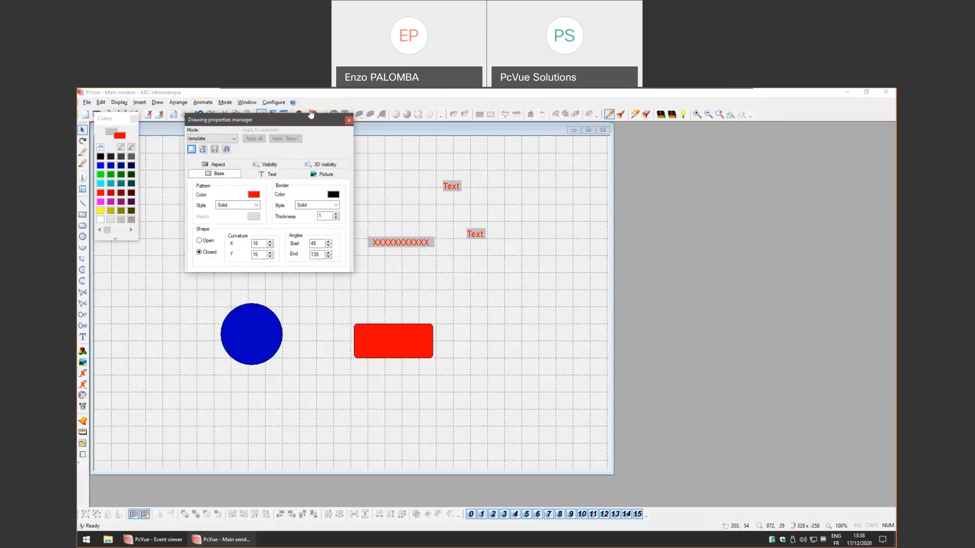
click(255, 196)
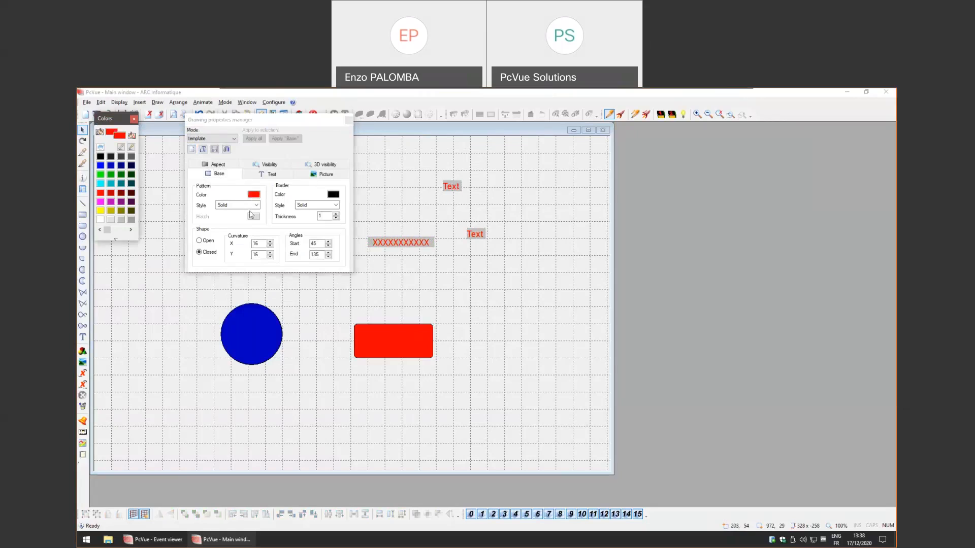
click(106, 176)
Set the template model's font to Century and its text colour to magenta, and save the model.
click(269, 174)
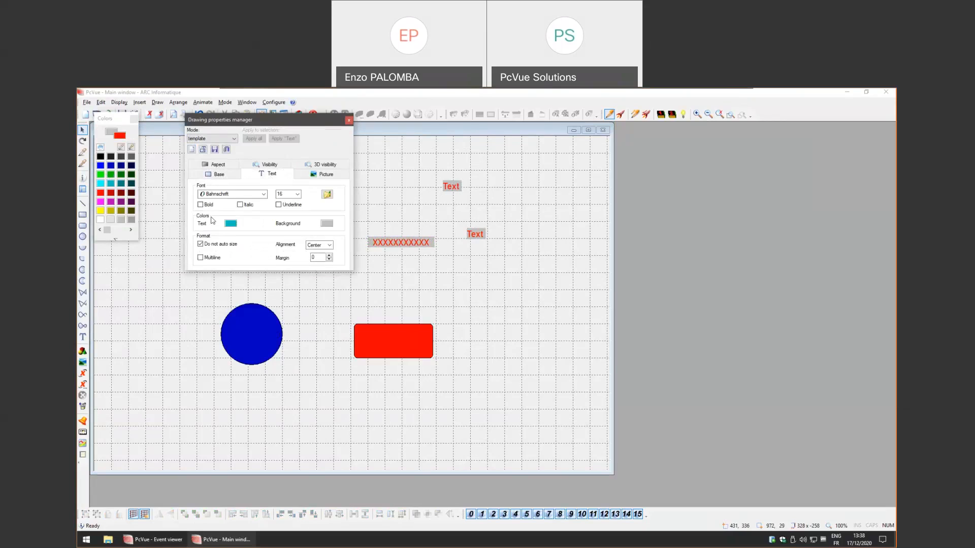
click(242, 194)
scroll(250, 245, down, 2)
scroll(250, 244, down, 5)
click(269, 213)
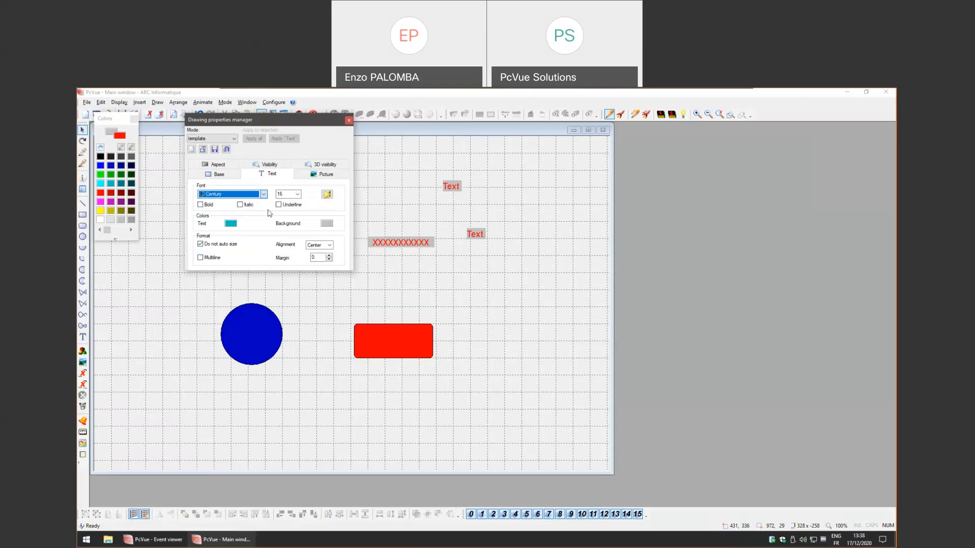
click(232, 223)
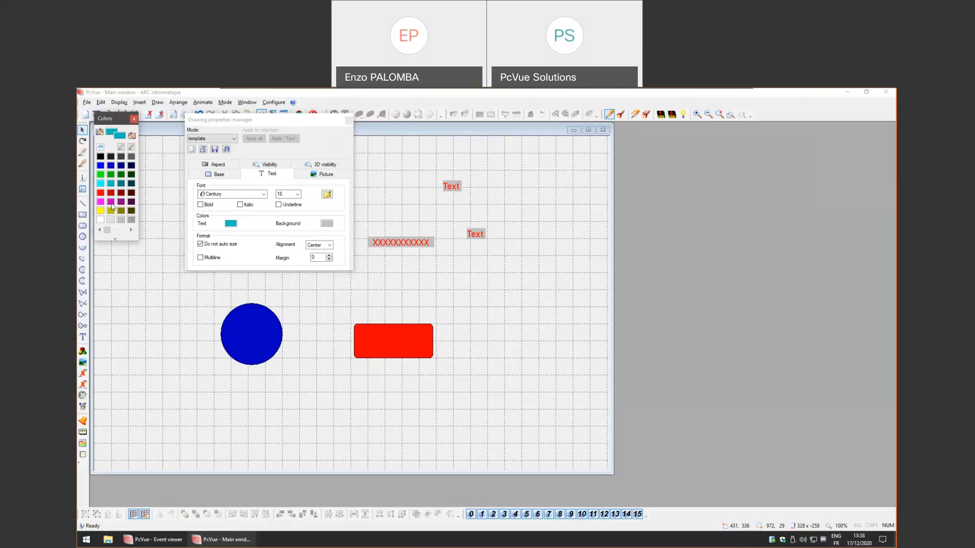
click(100, 202)
click(214, 150)
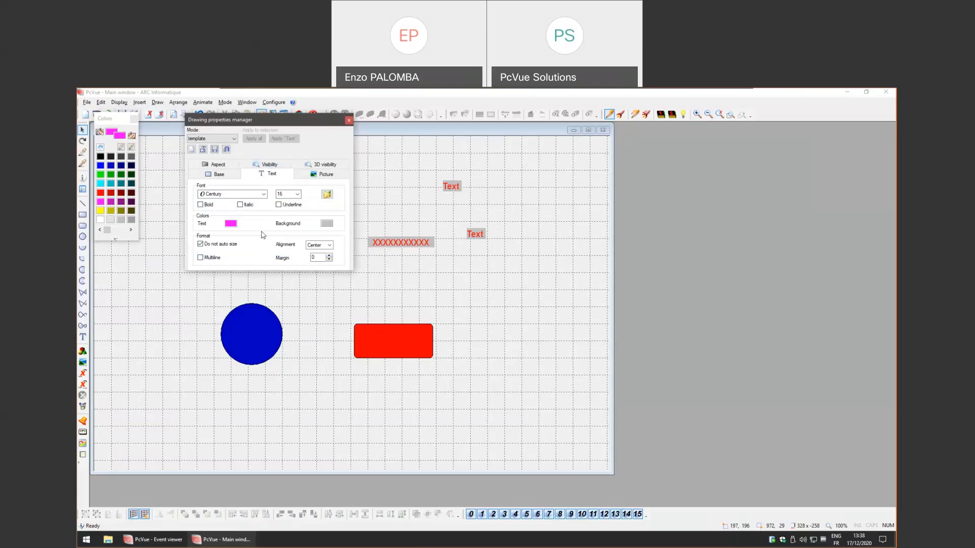
Apply all properties of the template model to the circle, the rounded rectangle and the three texts.
click(223, 139)
click(218, 163)
drag(195, 377, 503, 190)
click(254, 139)
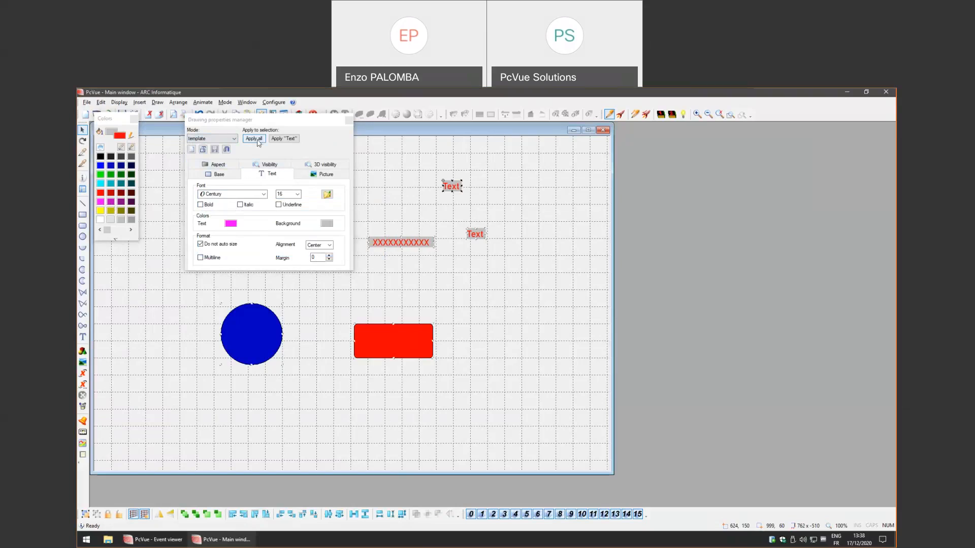
click(397, 308)
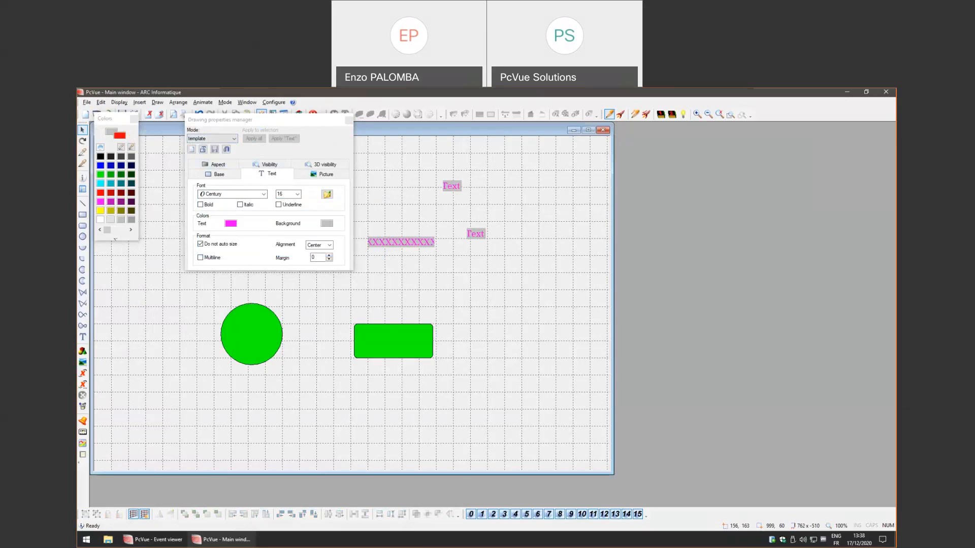
mouse_move(354, 104)
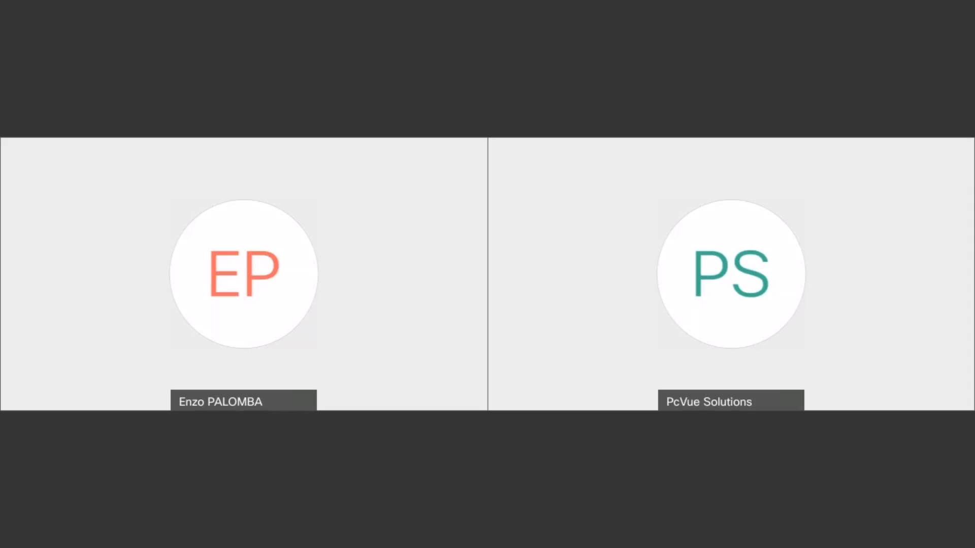
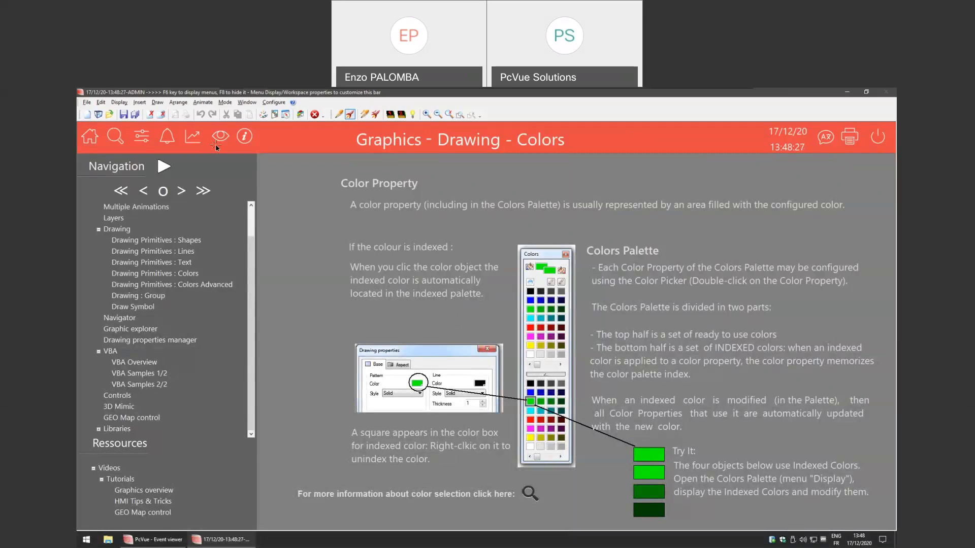
Display the Colors palette and bring its ready-to-use set back to the first colours.
click(145, 105)
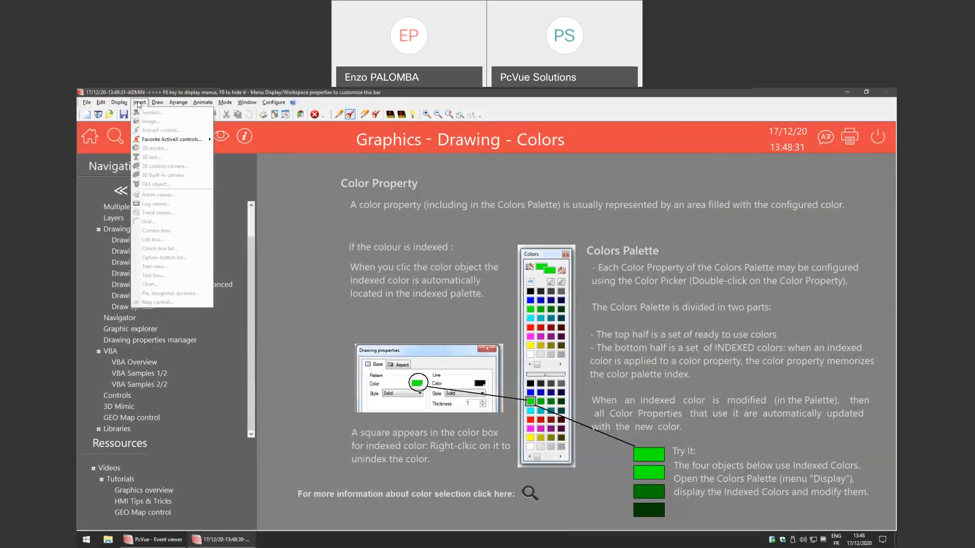
mouse_move(119, 103)
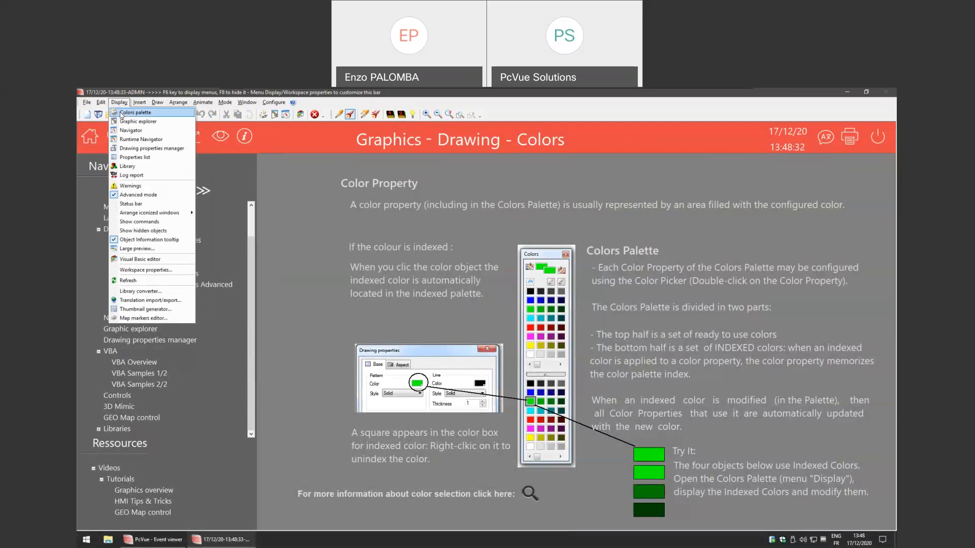
click(121, 114)
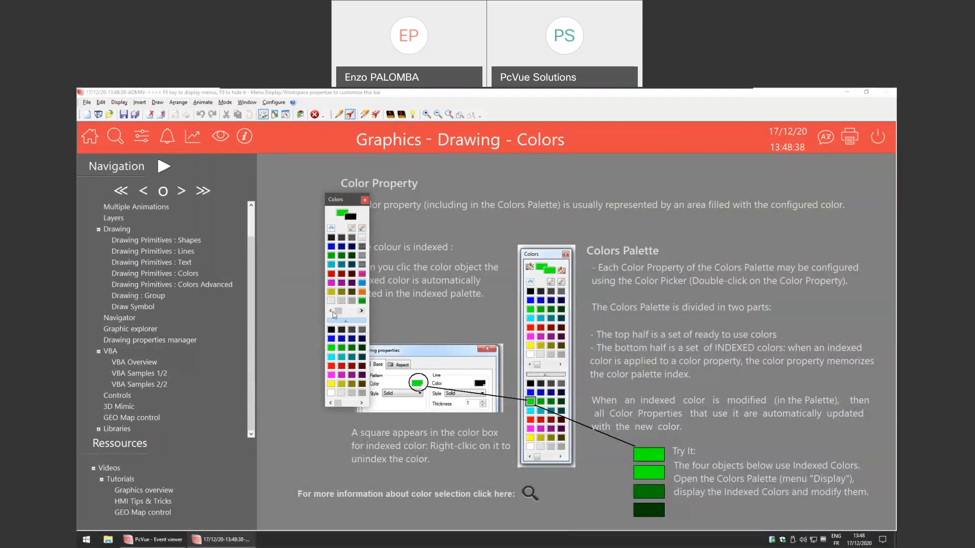
drag(336, 312, 329, 312)
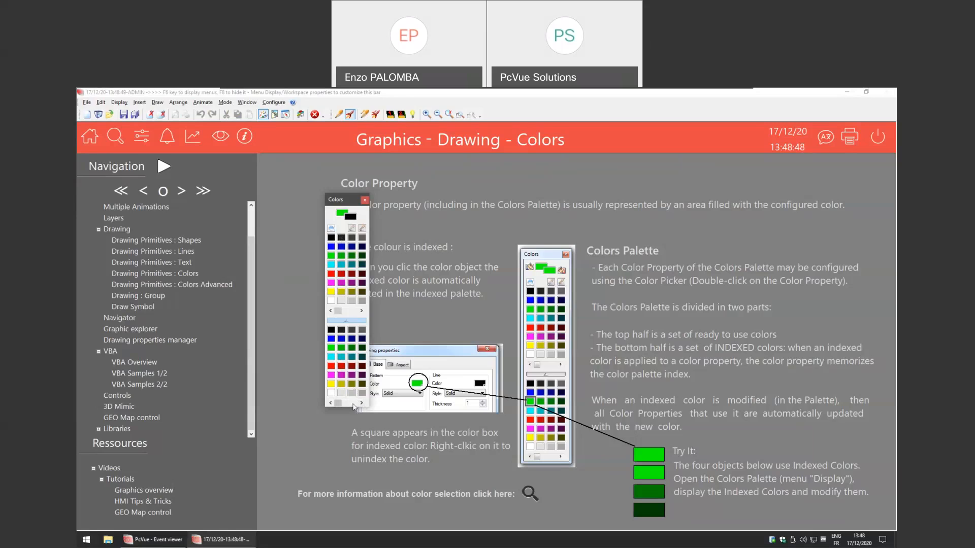
Examine the fill modes available in the Color picker for the palette's ready-to-use blue, leaving the colour unmodified.
double_click(332, 248)
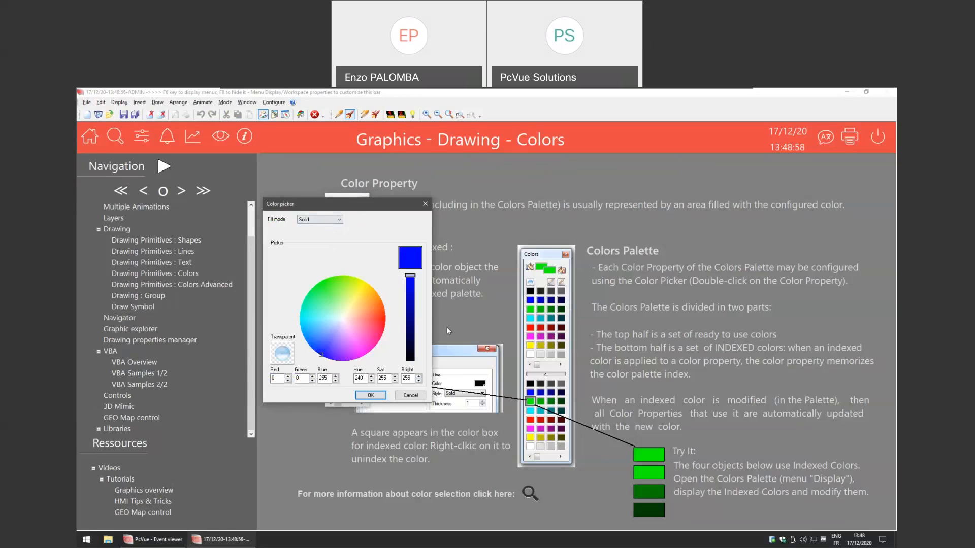
click(324, 220)
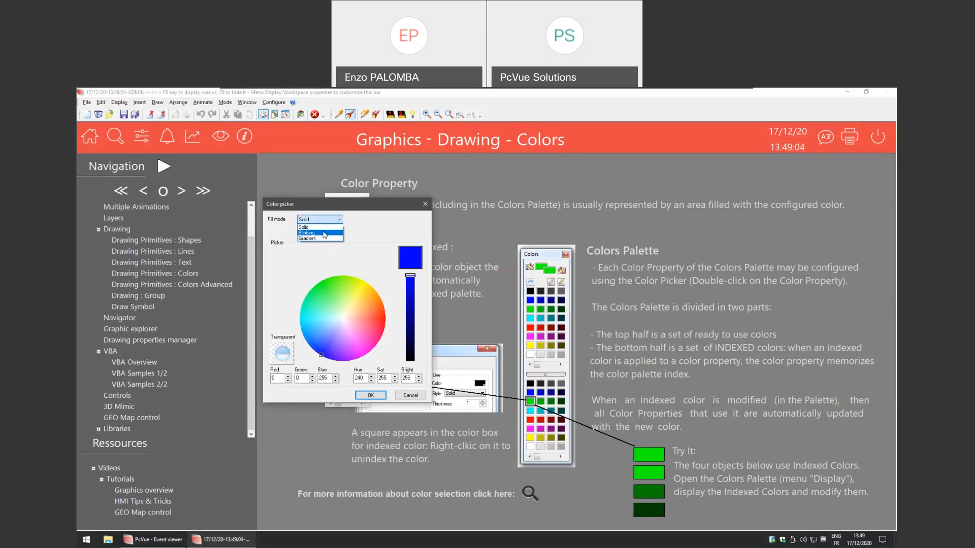
click(404, 399)
click(403, 399)
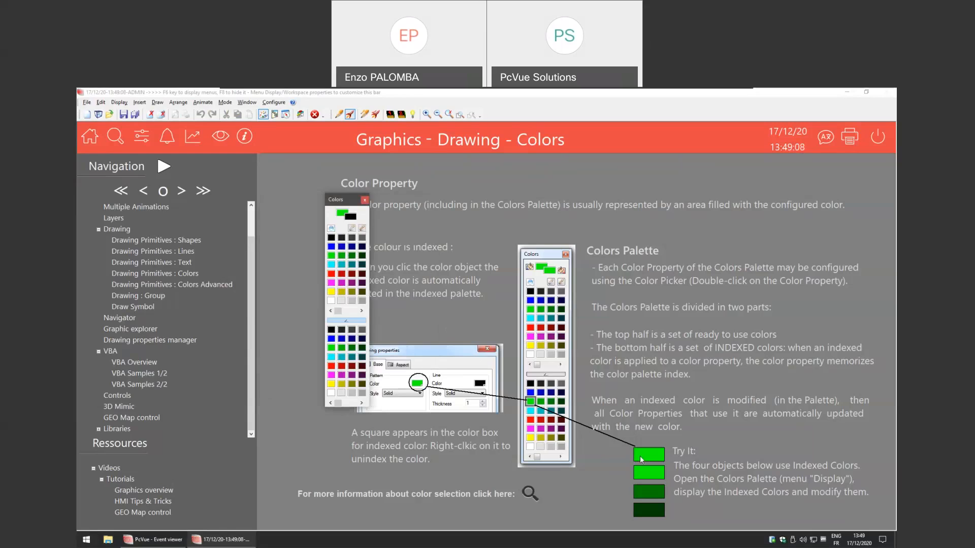
Switch the mimic to design mode and view the topmost green sample rectangle's drawing properties and pattern colour.
click(350, 115)
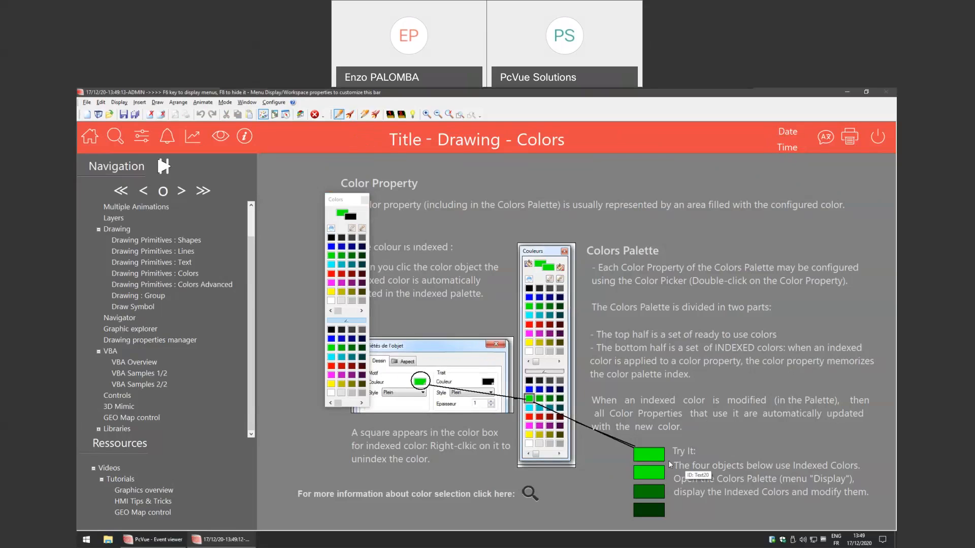
click(642, 456)
double_click(642, 456)
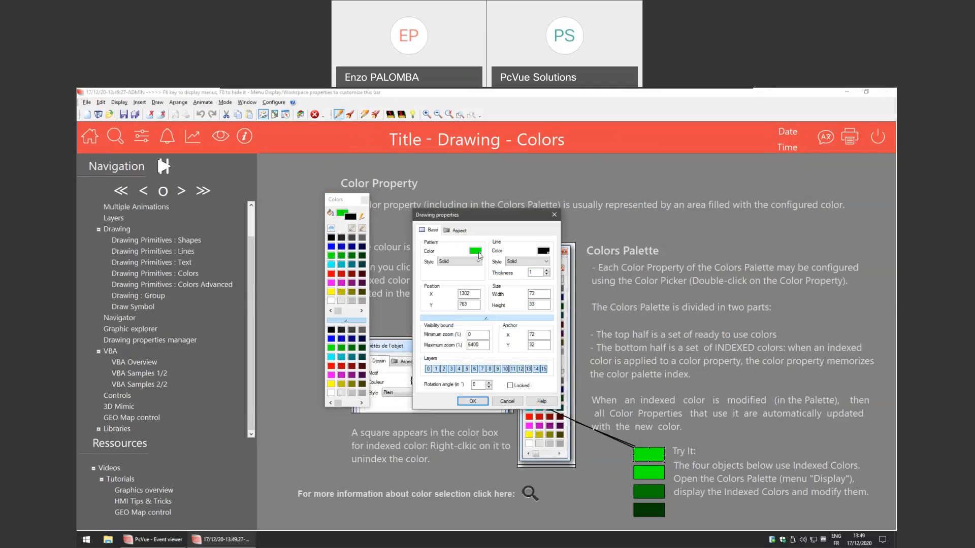
double_click(477, 252)
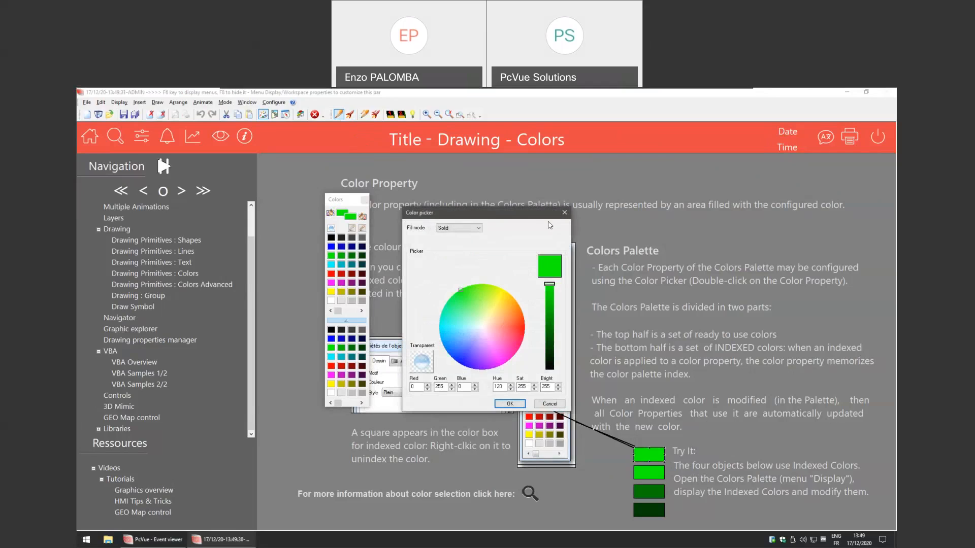
click(565, 215)
Inspect the indexed green used by the topmost sample rectangle in the Color picker, leaving the colour unmodified.
double_click(333, 348)
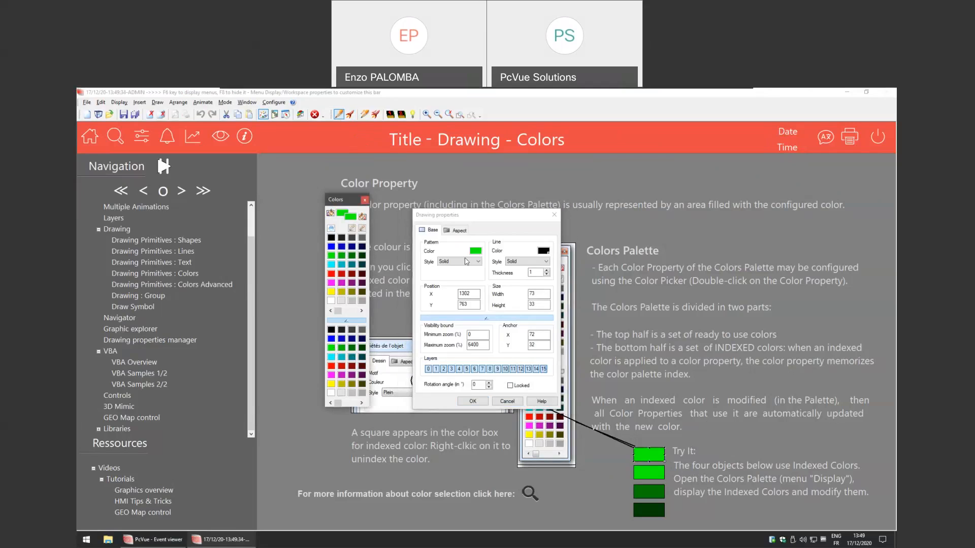
double_click(332, 349)
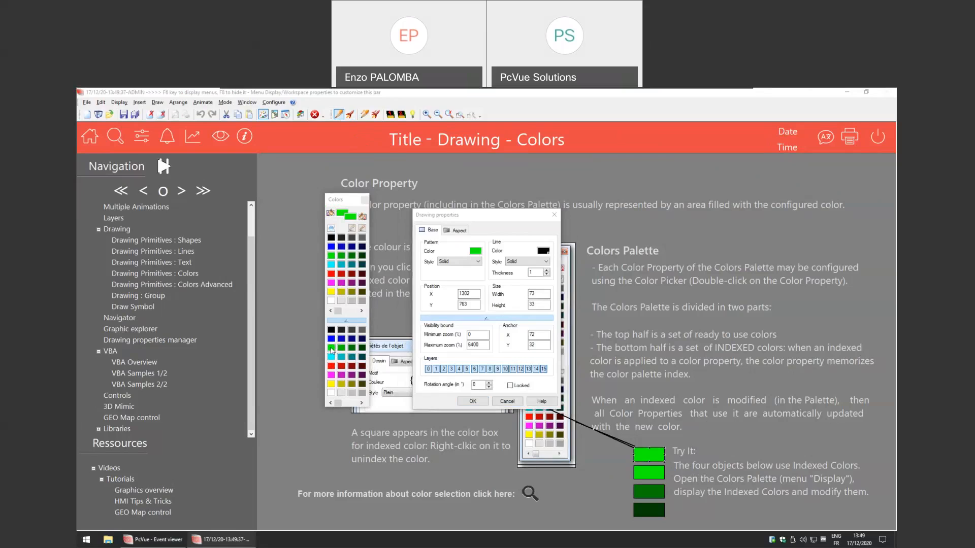
click(410, 395)
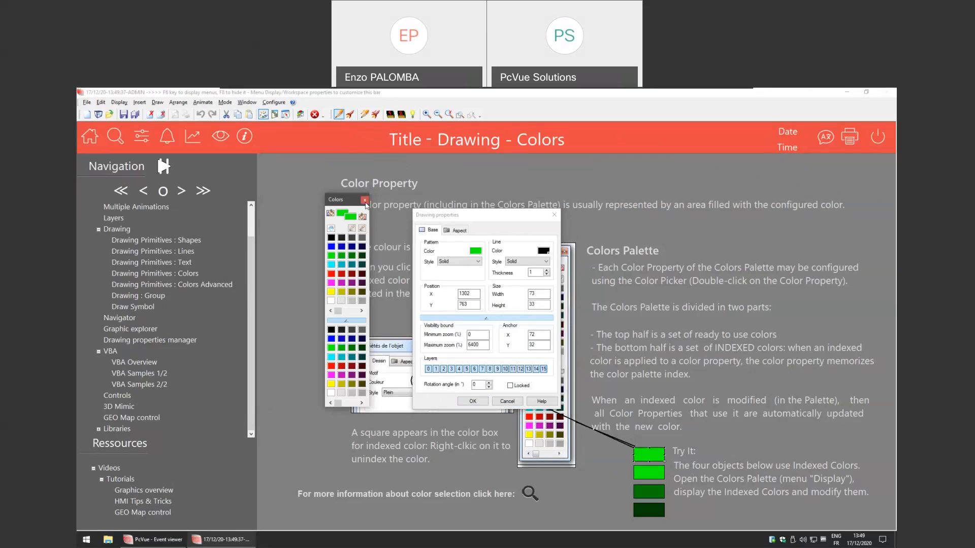
click(332, 349)
double_click(333, 349)
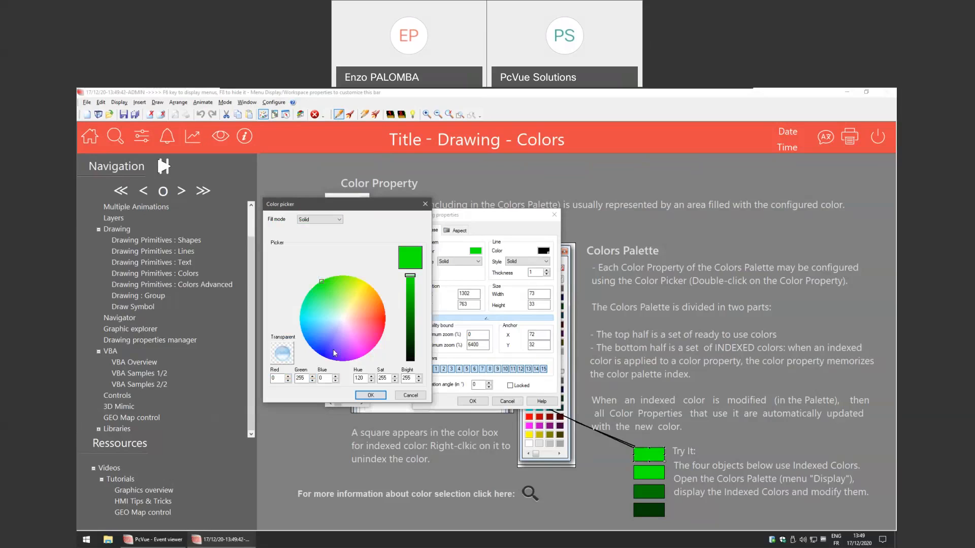
click(419, 397)
click(515, 402)
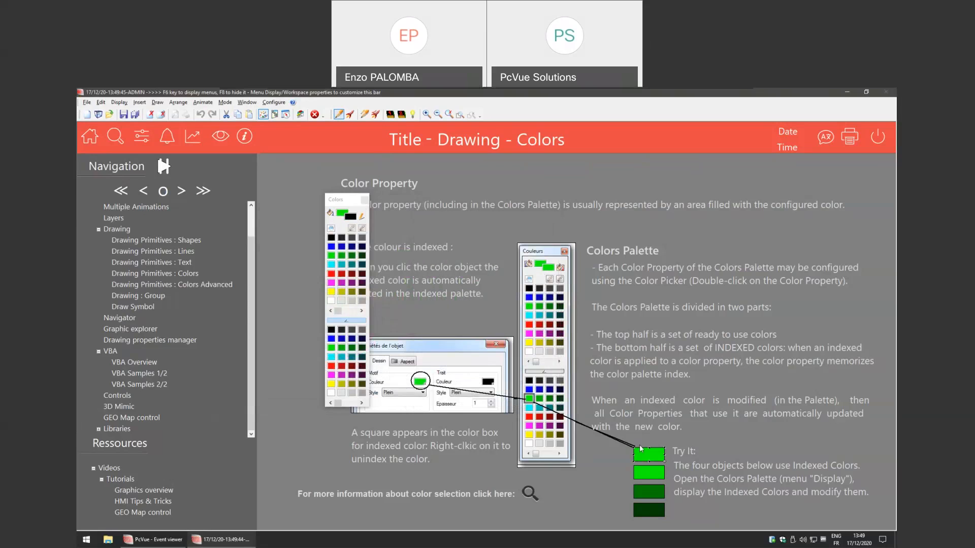
View the second sample rectangle's drawing properties and locate its pattern colour in the Colors palette.
double_click(649, 473)
click(476, 251)
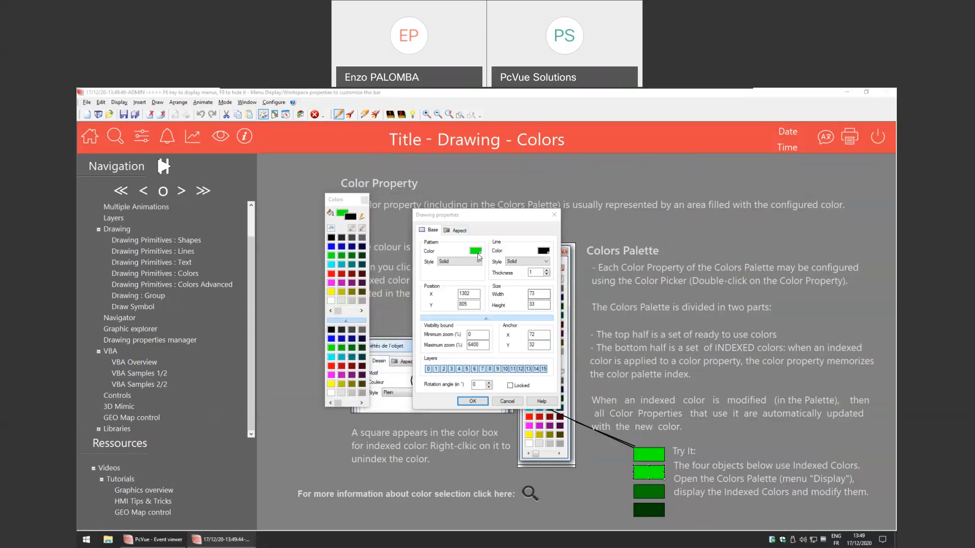
click(365, 200)
click(473, 401)
Set the topmost sample rectangle's pattern colour to the bright red from the indexed colours.
click(652, 461)
double_click(653, 463)
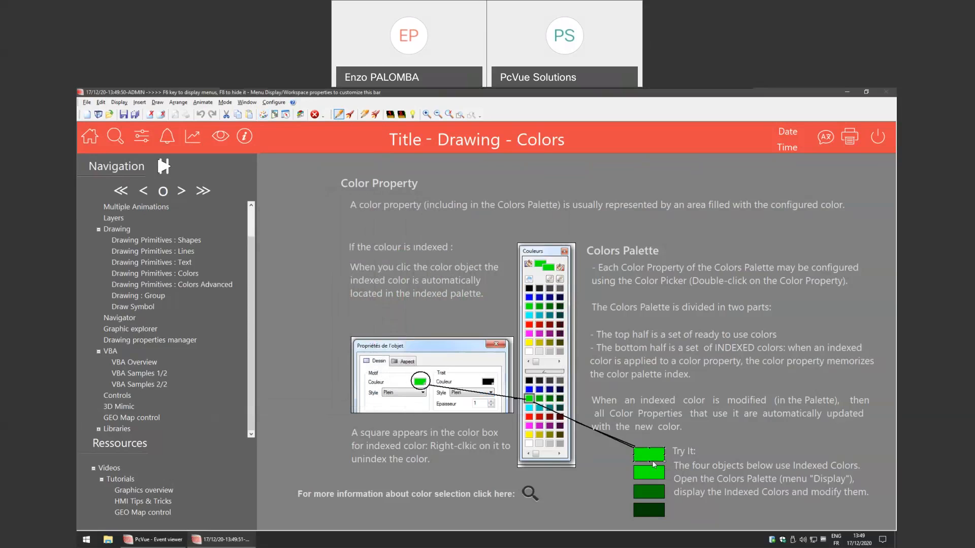
click(478, 251)
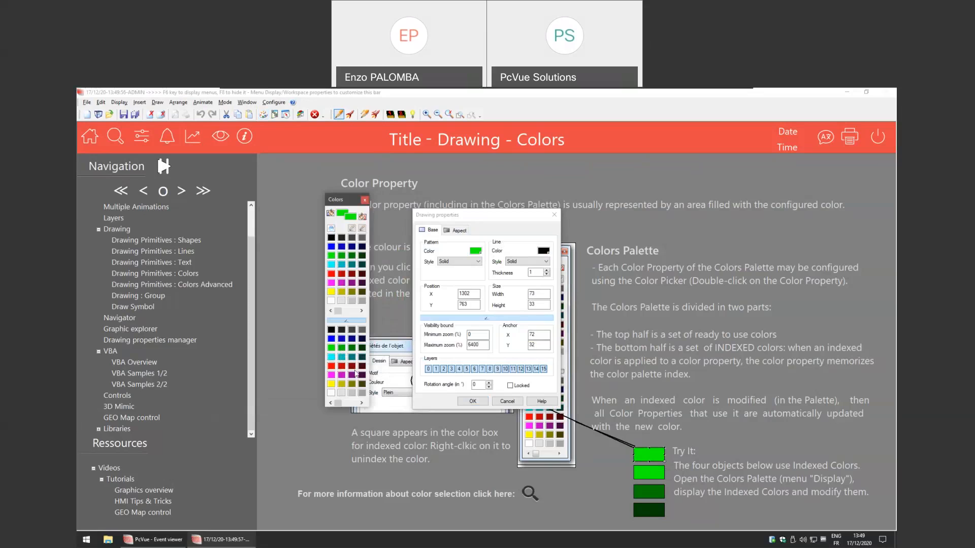
click(332, 367)
click(472, 402)
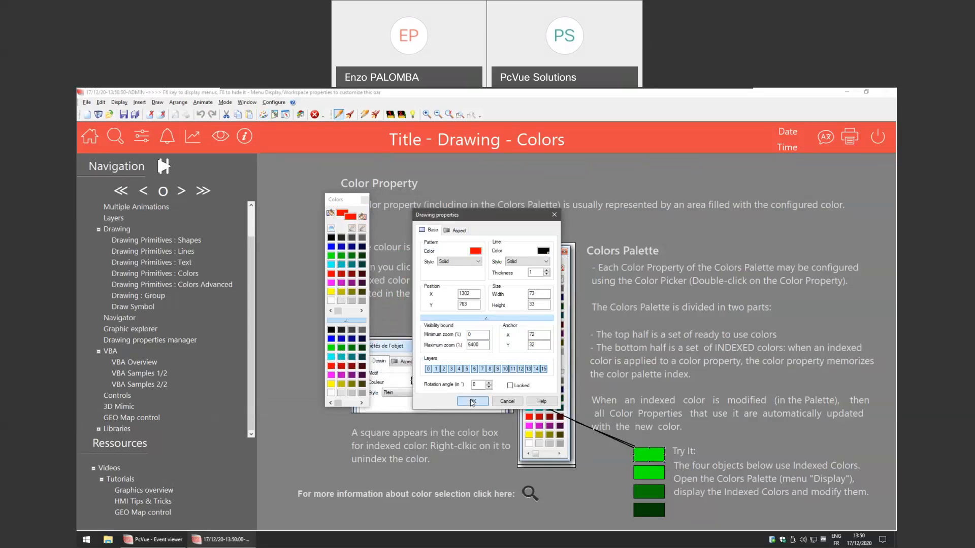
click(472, 401)
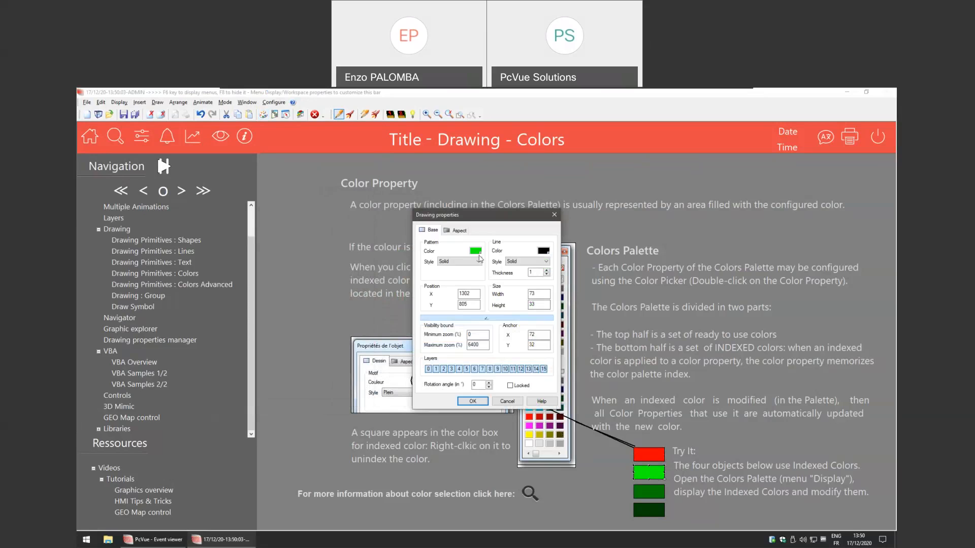
Give the second sample rectangle the same indexed bright red as its pattern colour.
double_click(475, 251)
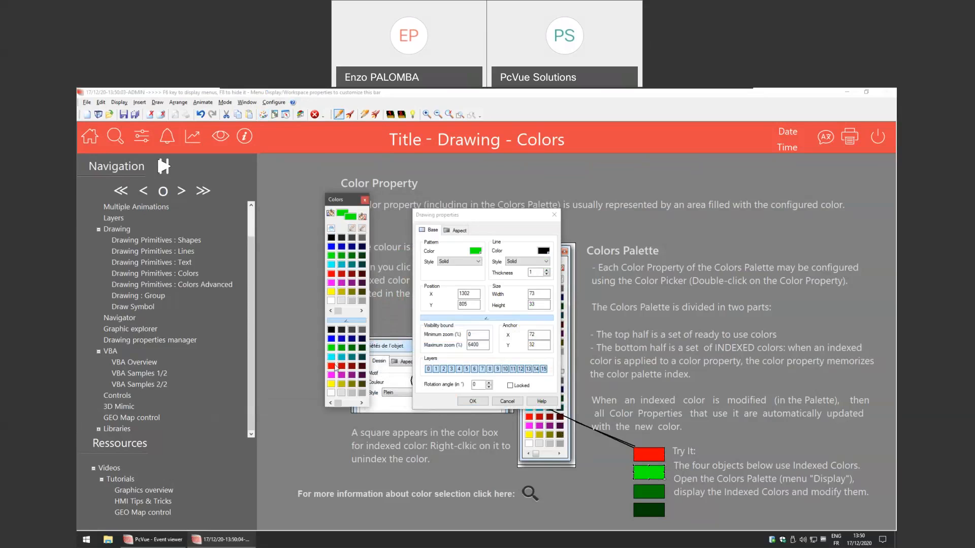
click(332, 366)
click(466, 403)
From the topmost rectangle's pattern colour, change the indexed bright red to a golden yellow of about RGB 255, 224, 29.
double_click(657, 457)
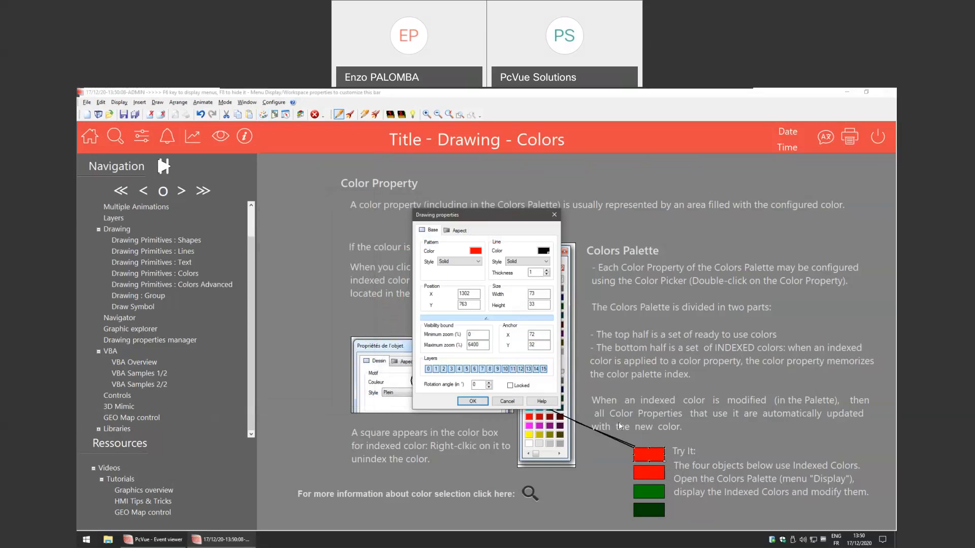
double_click(477, 252)
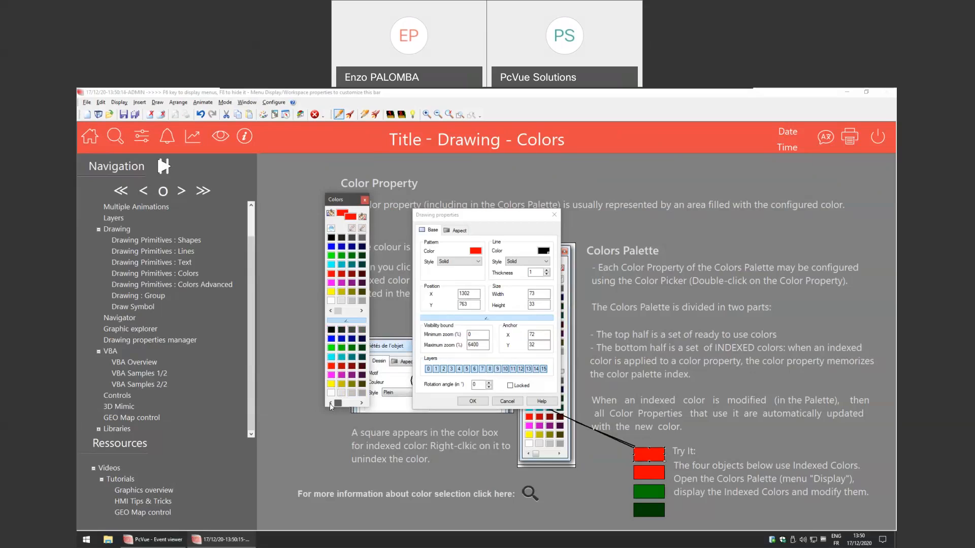
click(332, 366)
double_click(333, 367)
drag(359, 308, 365, 289)
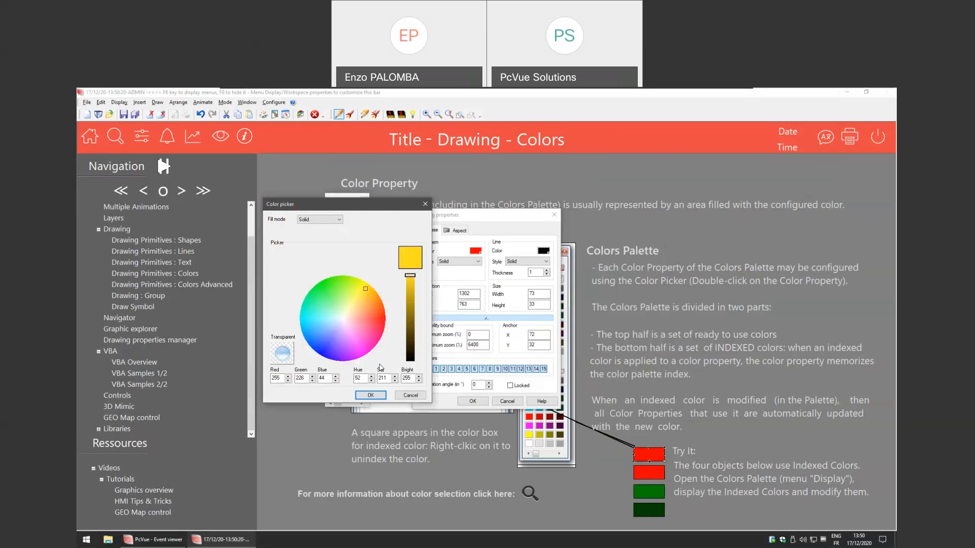
click(370, 395)
click(472, 401)
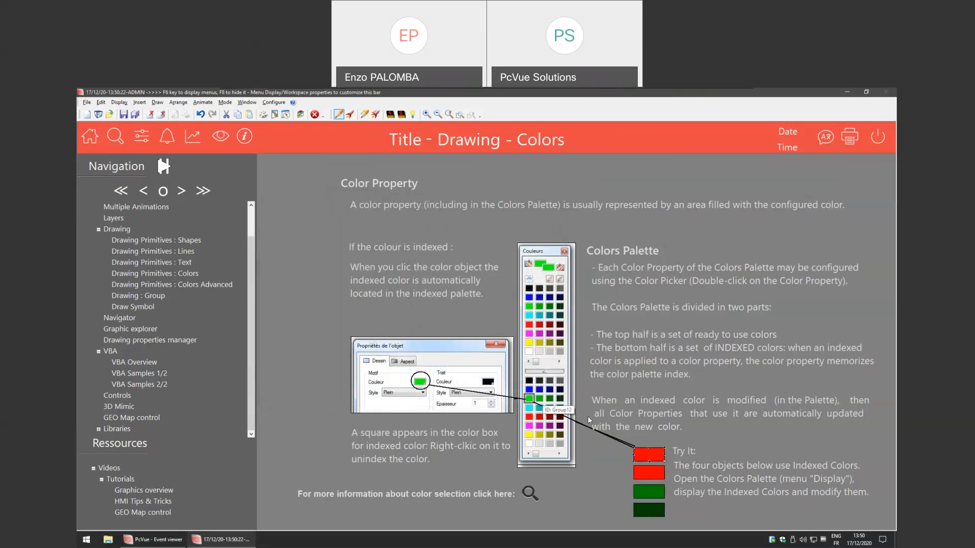
Assign the modified indexed yellow to the second sample rectangle's pattern colour.
double_click(649, 472)
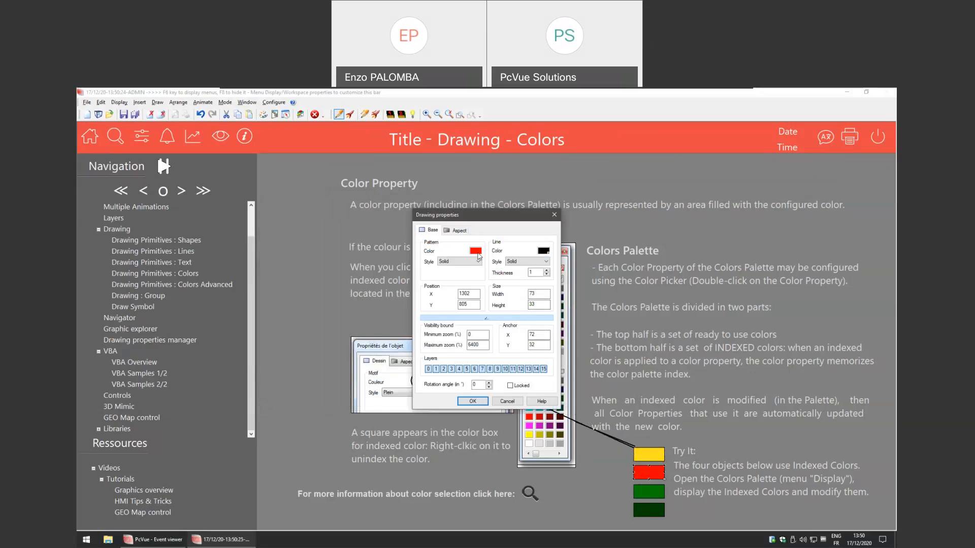
click(476, 252)
click(331, 366)
click(472, 401)
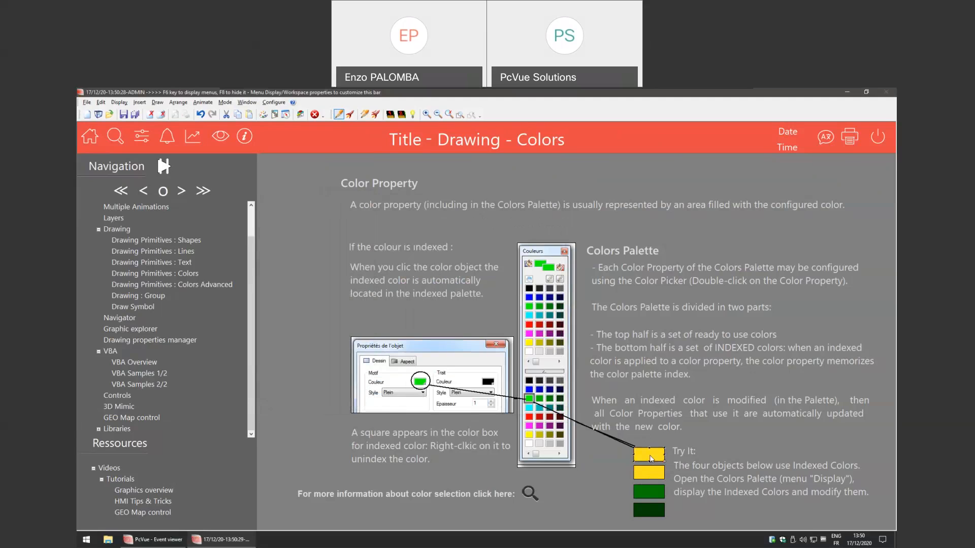
From the topmost rectangle's pattern colour, change the indexed yellow shared by both rectangles to light pink.
double_click(652, 458)
click(476, 252)
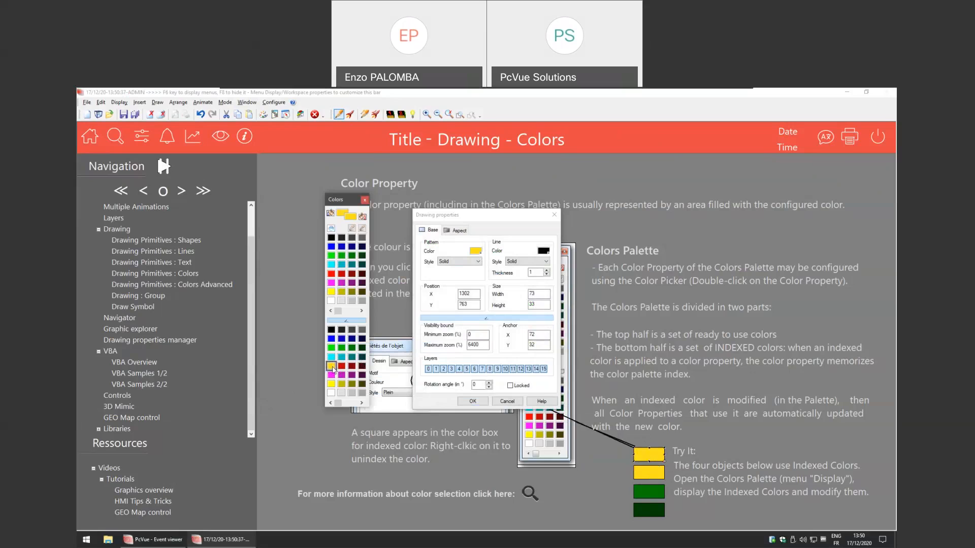
double_click(333, 366)
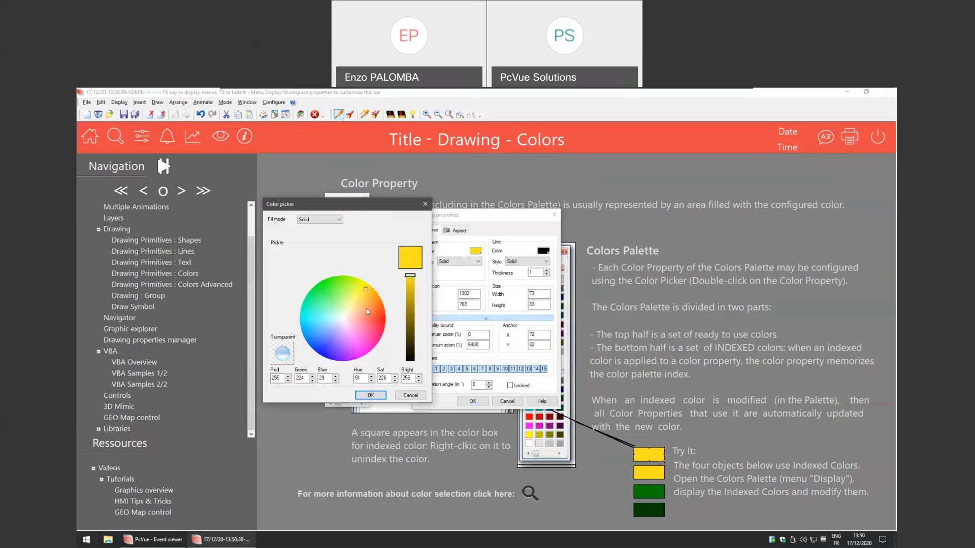
click(355, 342)
click(369, 396)
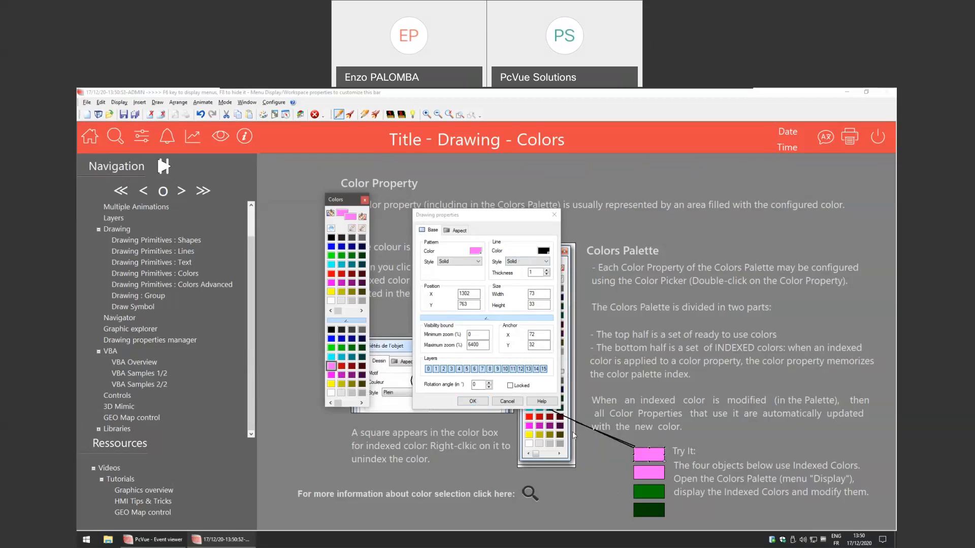
click(473, 402)
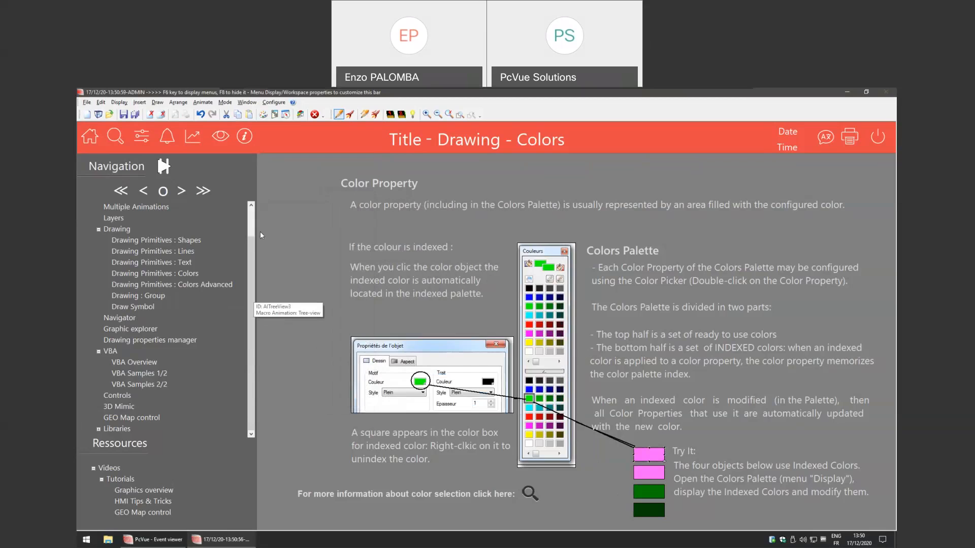
Return the mimic to run mode and go to the Controls page without saving the changes to Graphics_10.
click(118, 395)
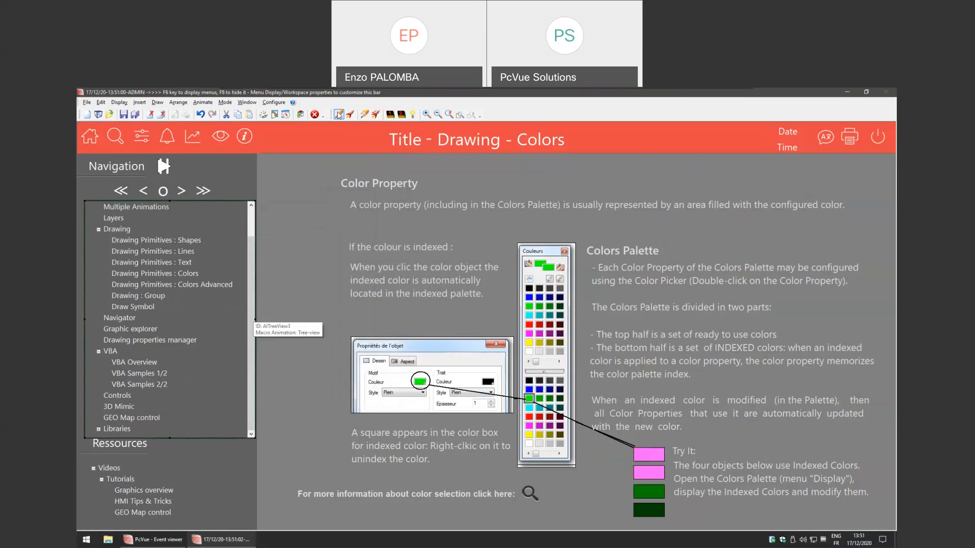
click(350, 115)
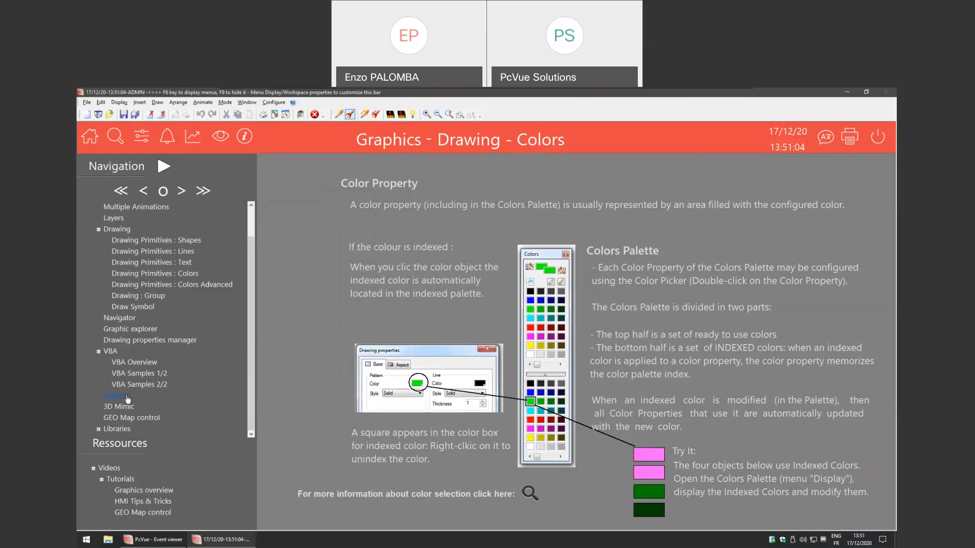
click(128, 400)
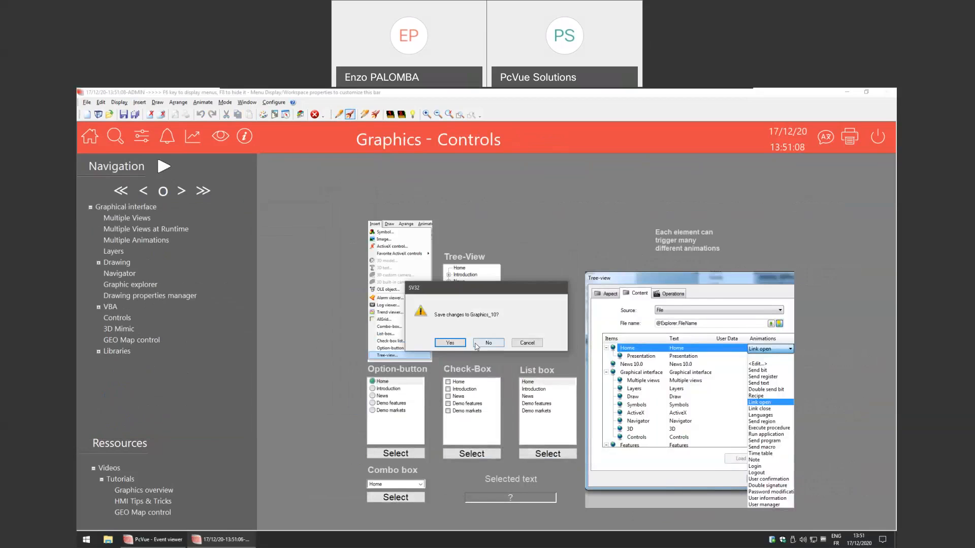
click(474, 341)
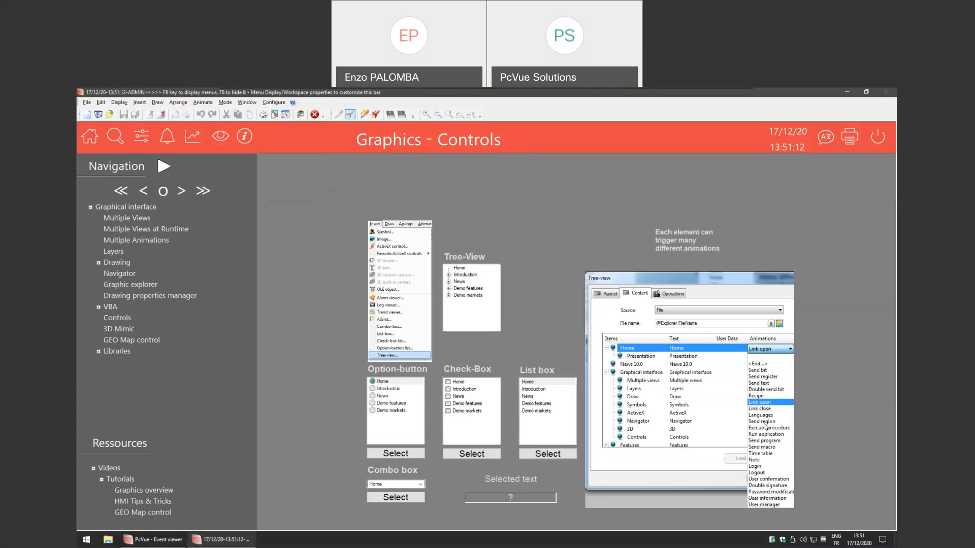
click(396, 389)
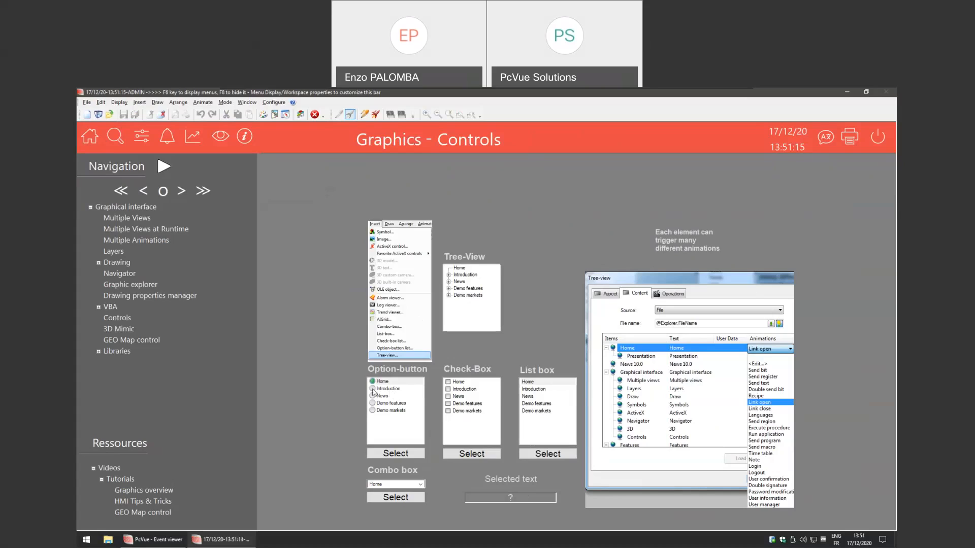
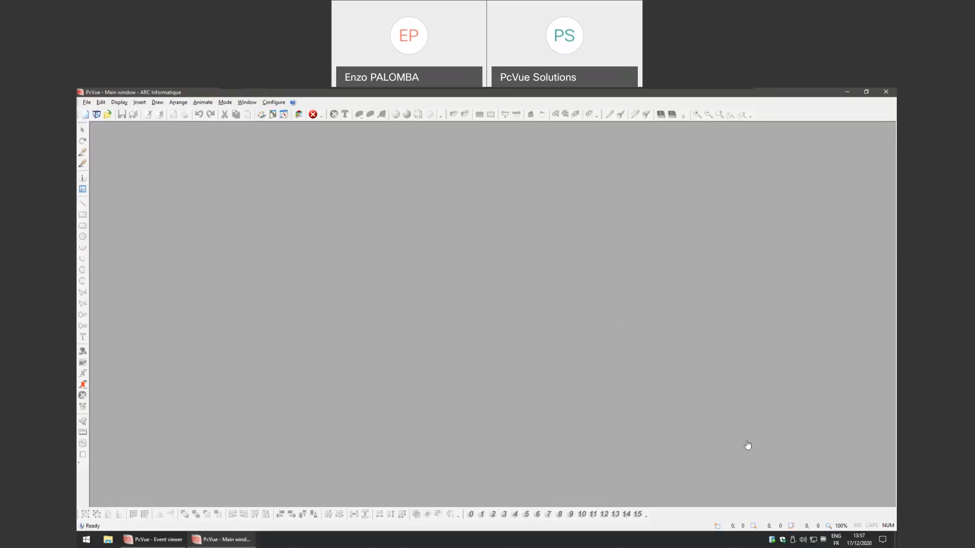
Create a new blank mimic and widen its window by roughly a quarter.
click(85, 115)
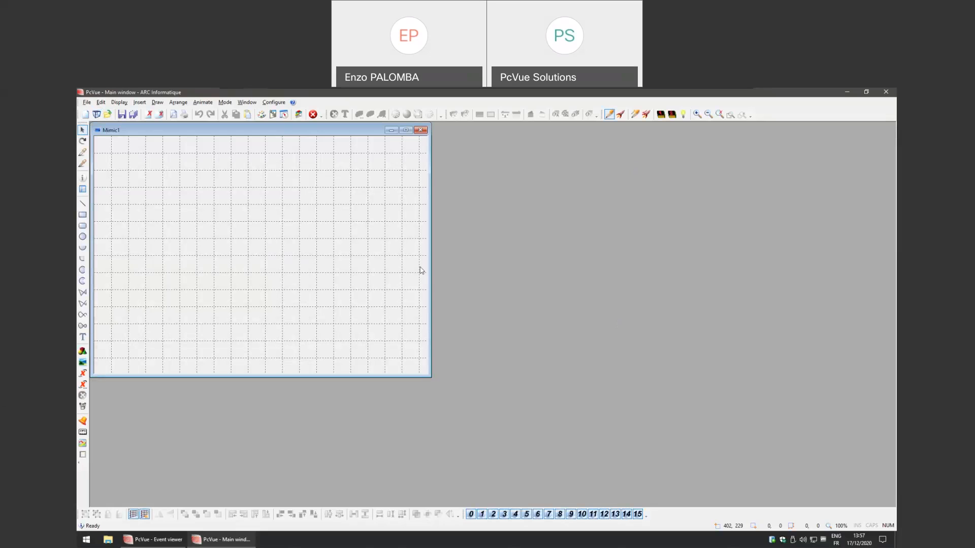
mouse_move(433, 266)
mouse_down()
mouse_move(447, 270)
mouse_move(441, 280)
mouse_up()
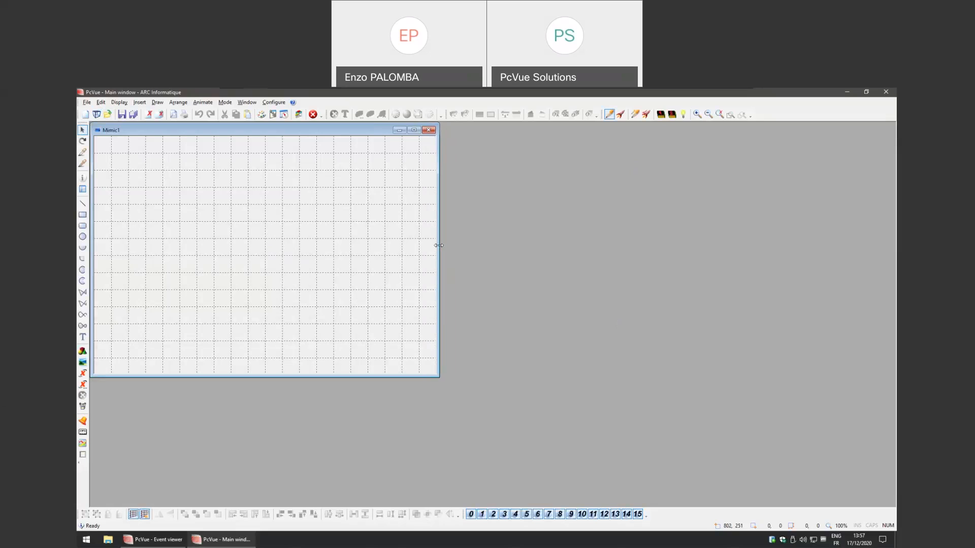
drag(440, 248, 499, 258)
drag(498, 360, 526, 368)
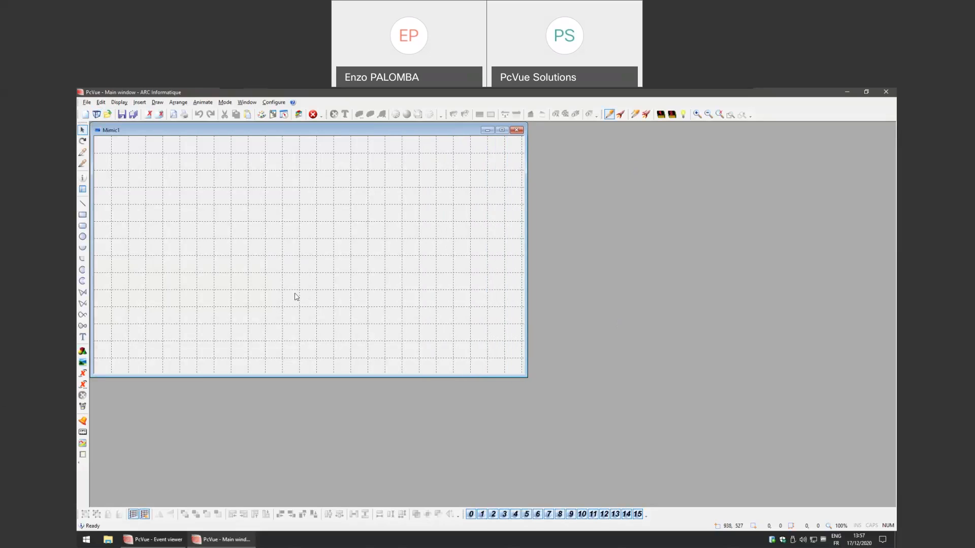
Add the text "My text in English" in the mimic's upper middle and widen its box to about 327 x 24.
click(83, 336)
click(222, 218)
text(My text)
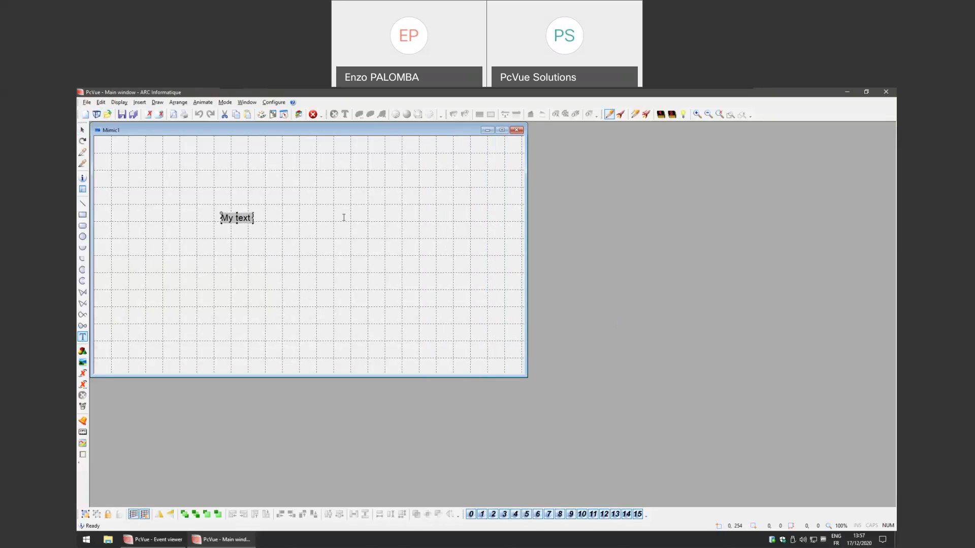
text( in ENglish)
key(BackSpace)
text(n)
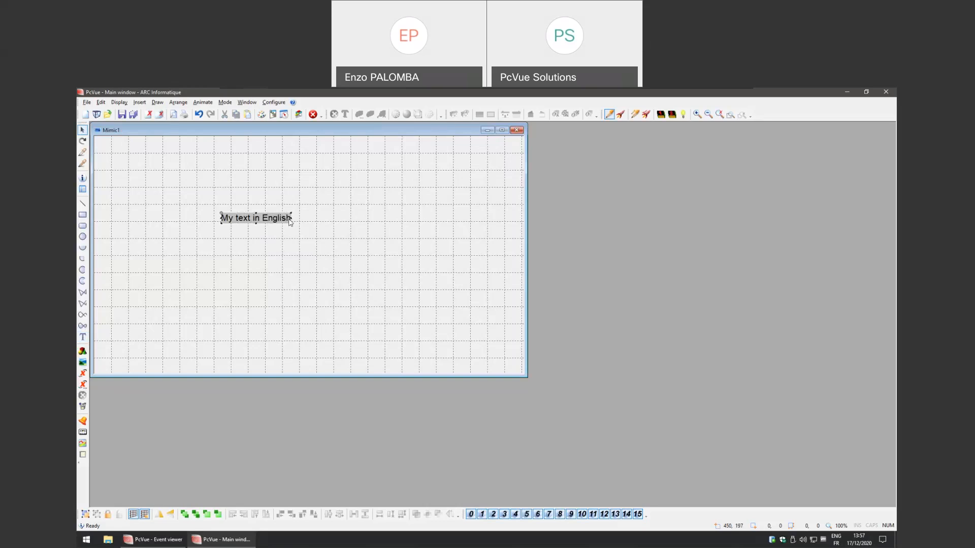
drag(292, 218, 357, 219)
click(291, 250)
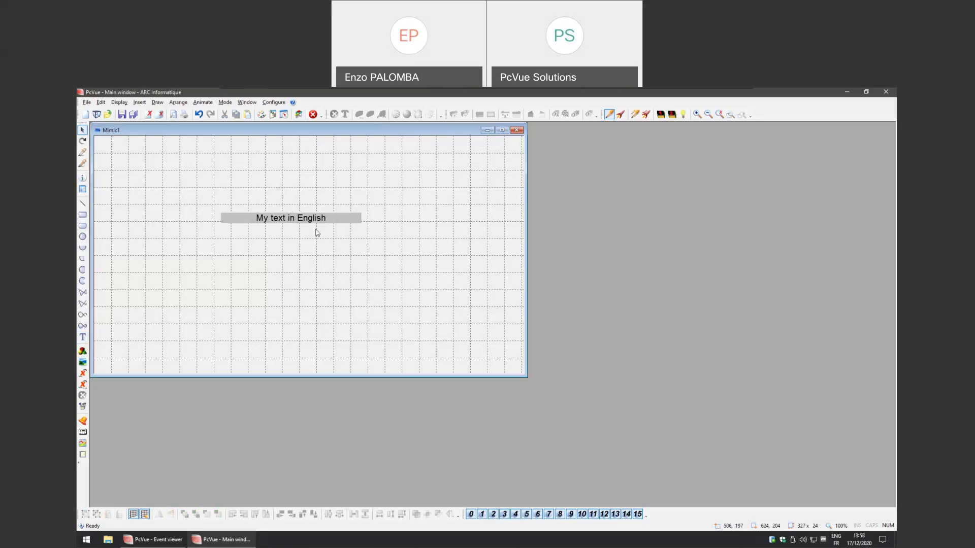
In the project's language settings, enable bilingual text strings and set the archives language to Configuration 2.
click(279, 104)
mouse_move(302, 141)
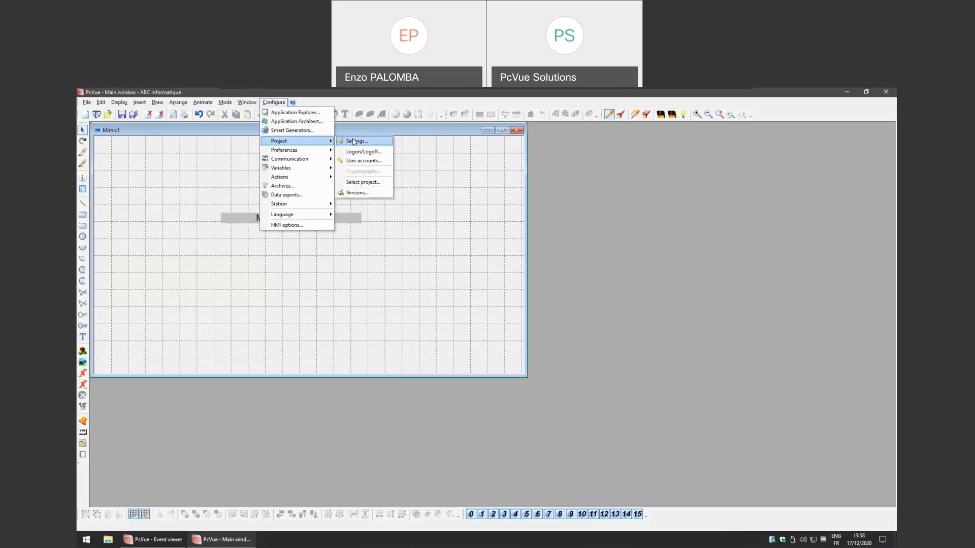
click(357, 141)
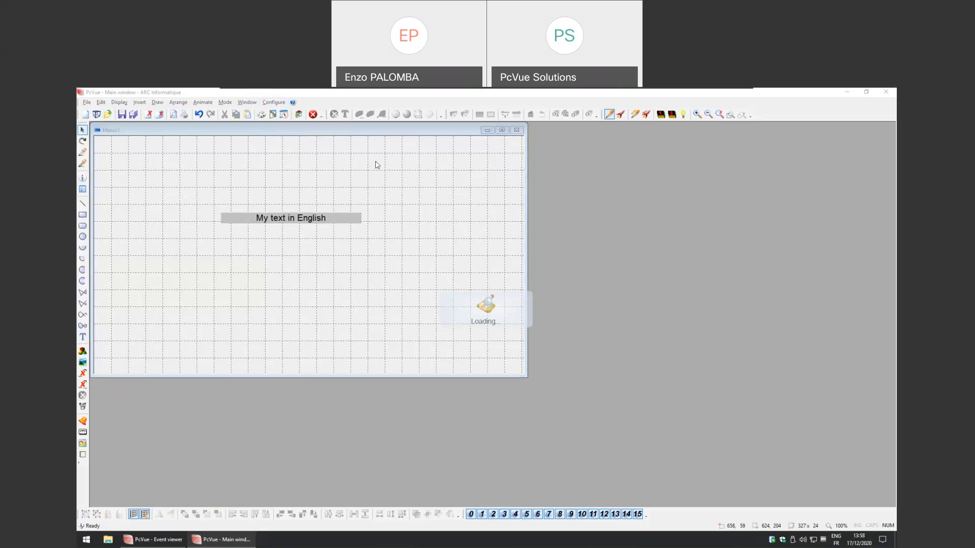
click(342, 219)
click(347, 210)
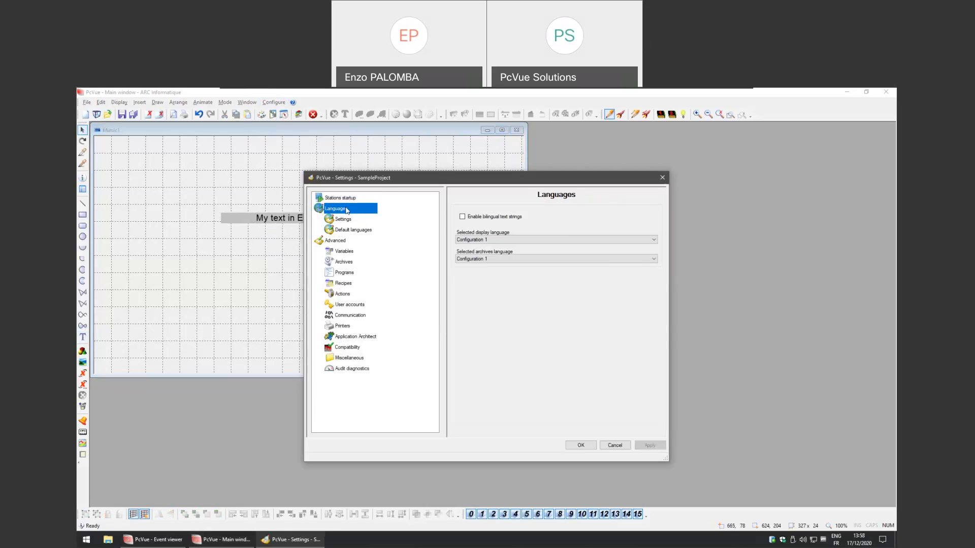
click(486, 216)
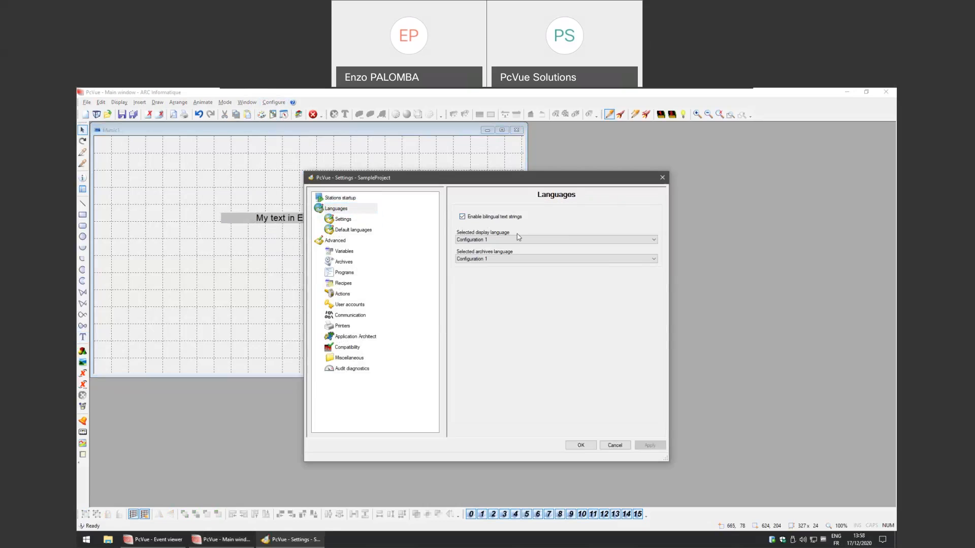
click(478, 259)
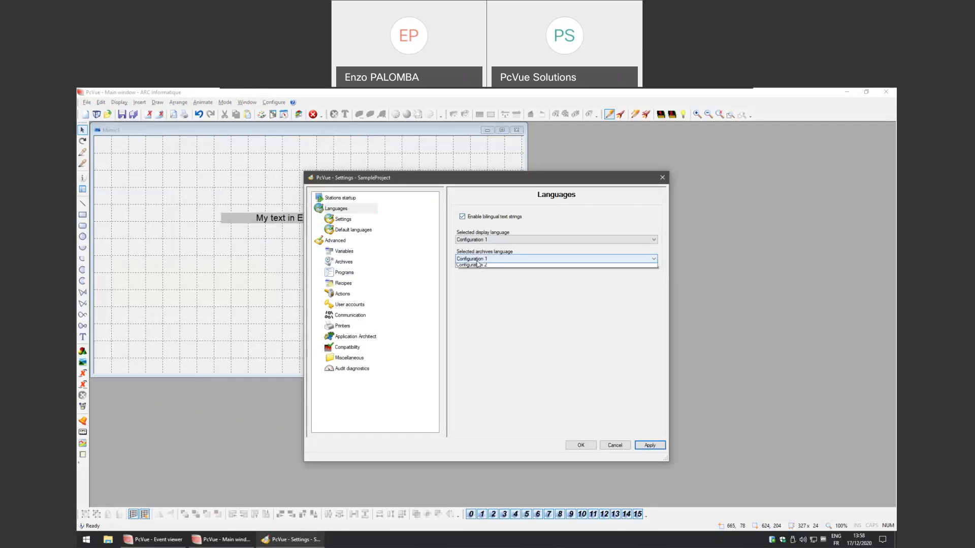
click(478, 269)
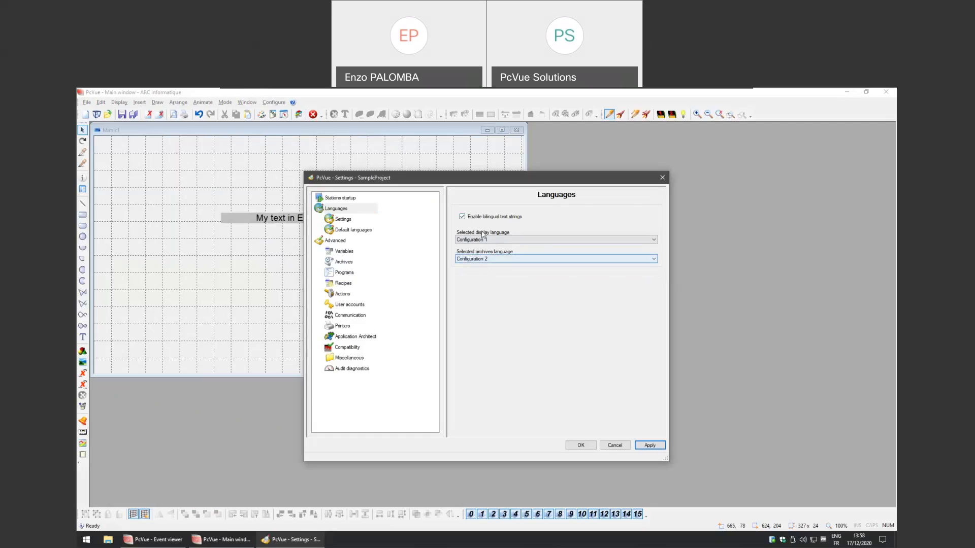
Set the project language of Configuration 2 to French, apply the change and close the project settings.
click(347, 220)
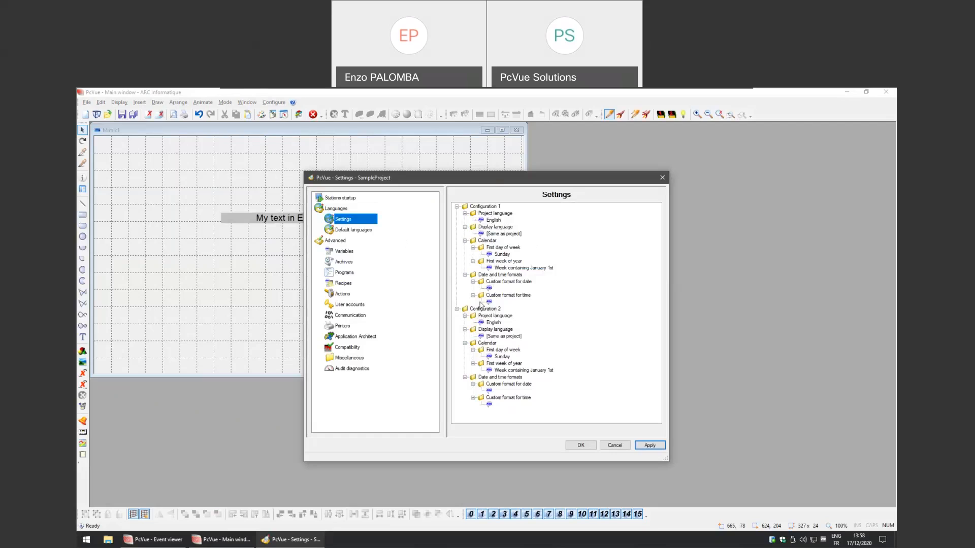
click(490, 325)
click(490, 324)
click(490, 324)
click(492, 323)
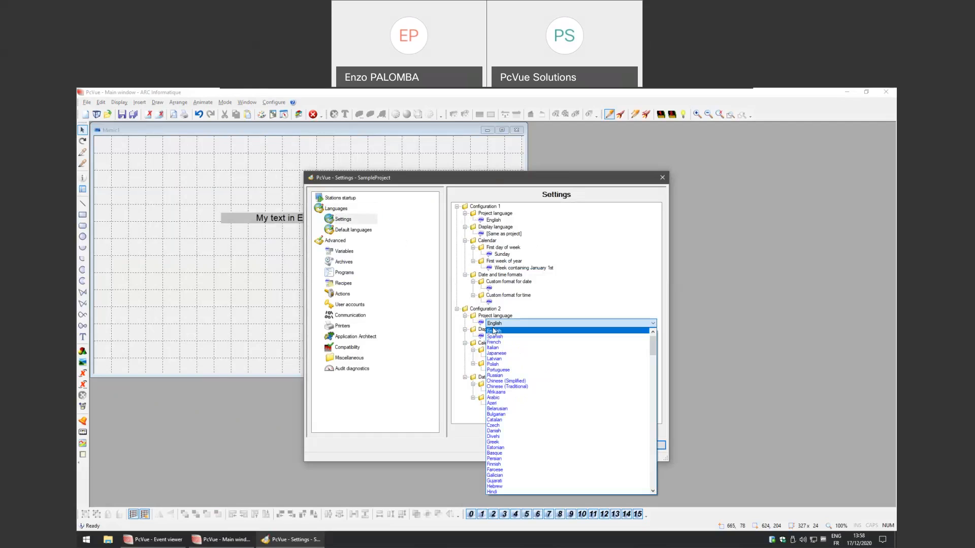
click(496, 343)
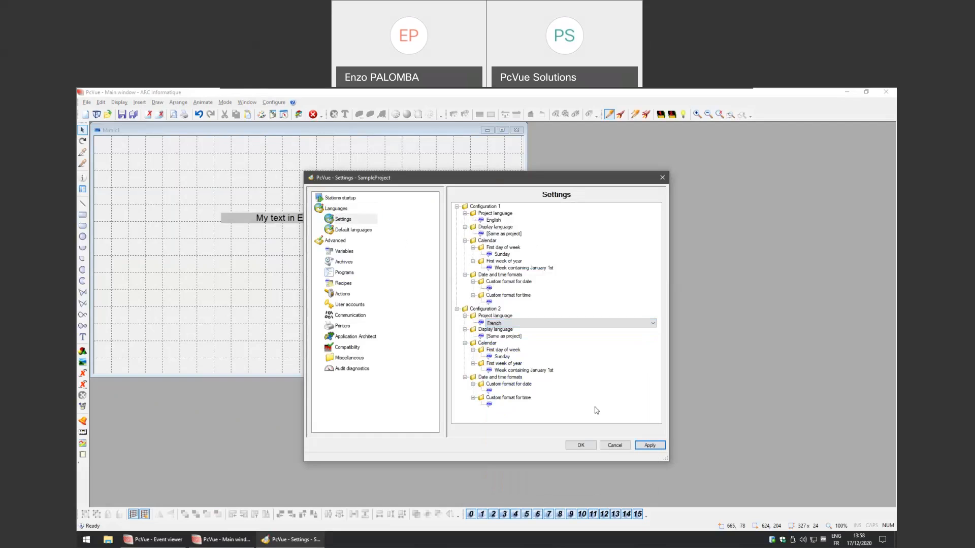
click(648, 445)
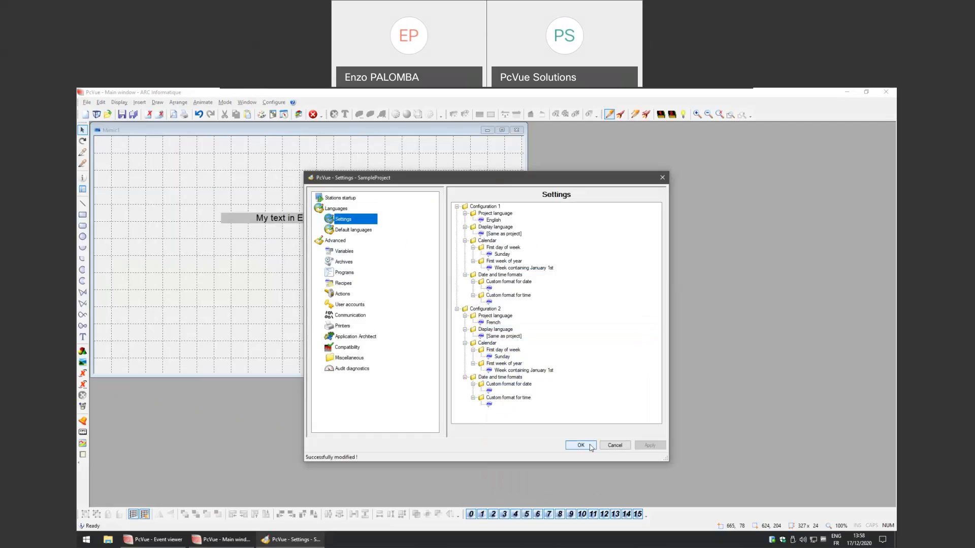
click(581, 445)
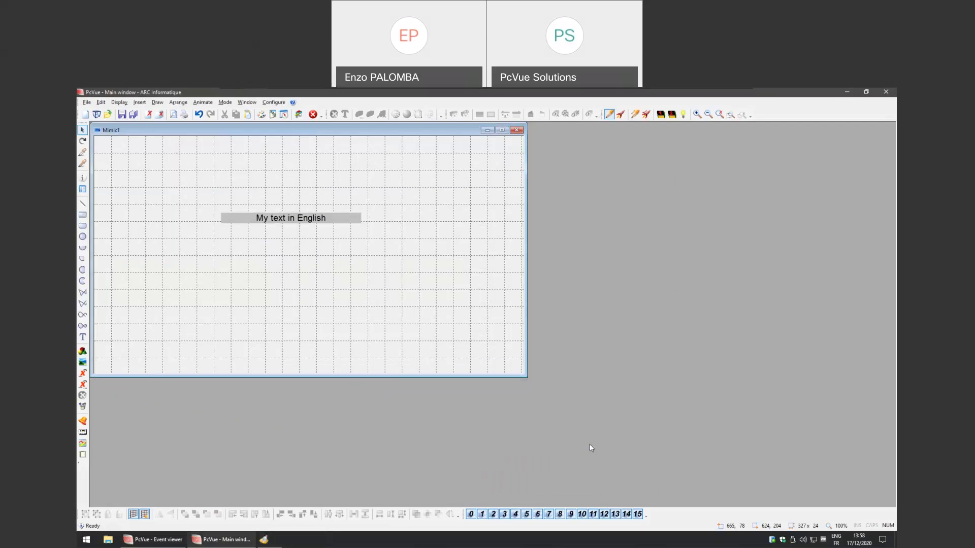
Switch the project's current language to French.
click(267, 102)
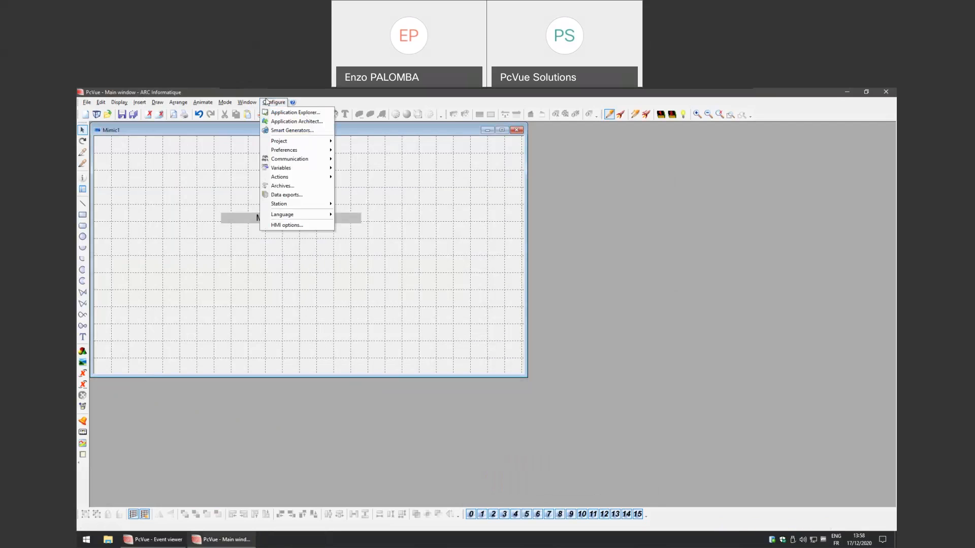
mouse_move(309, 214)
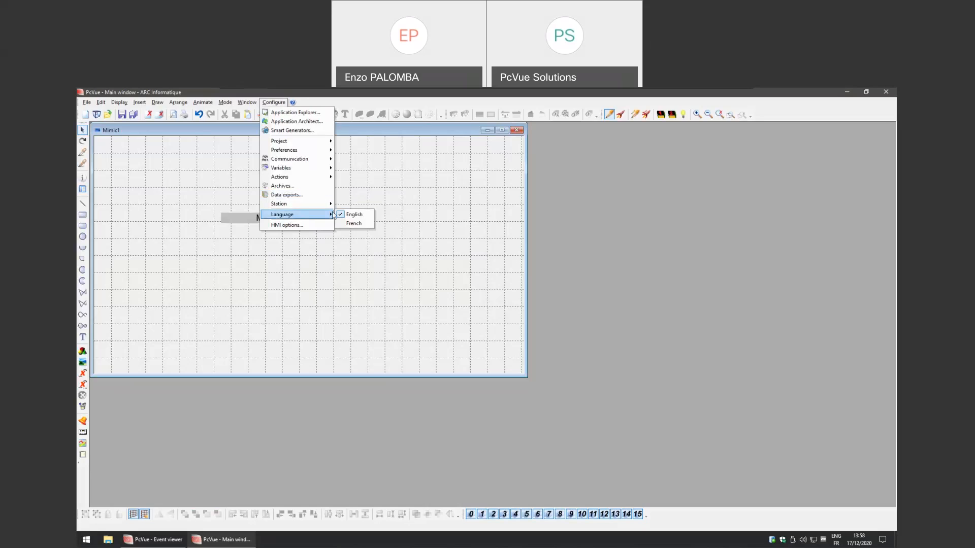
click(357, 227)
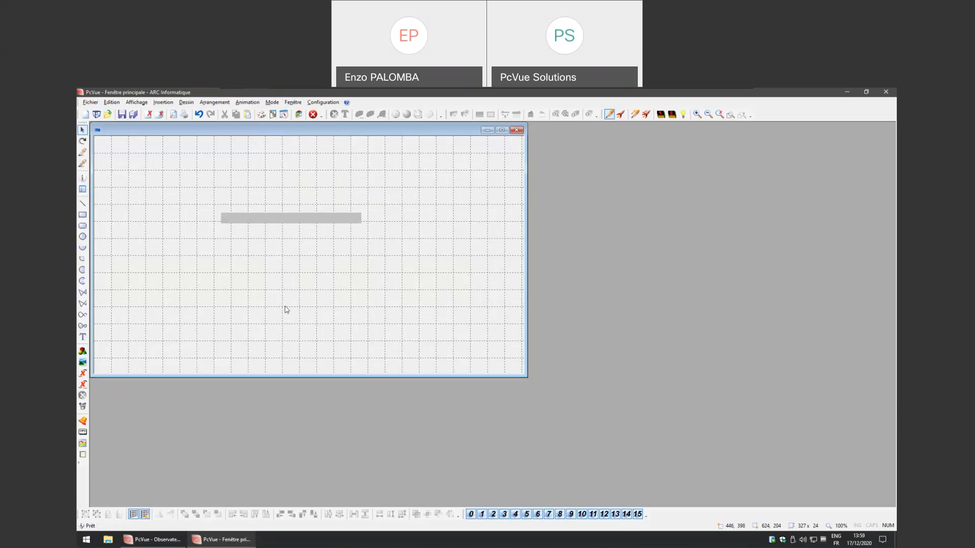
Set the French version of the mimic's empty text object to "Mon texte en Français".
right_click(295, 243)
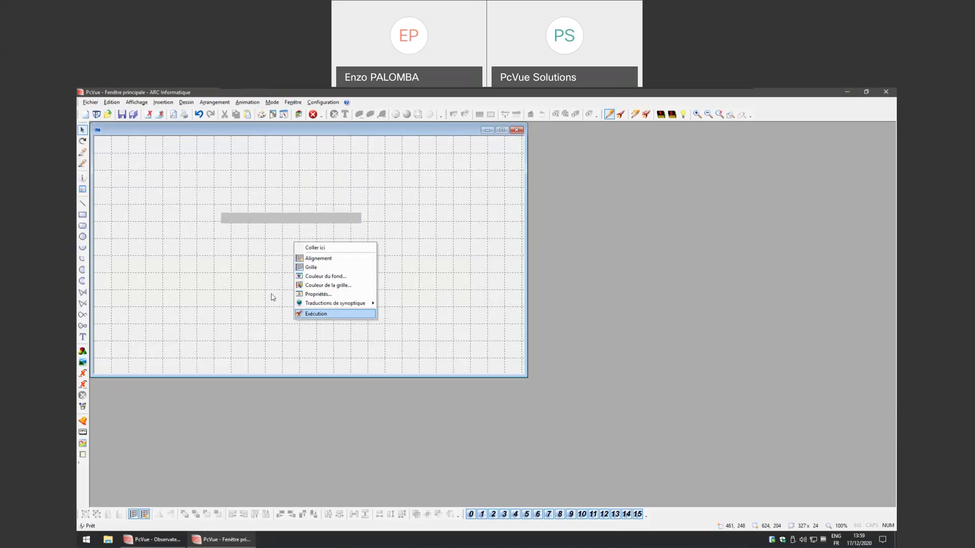
click(280, 215)
double_click(280, 215)
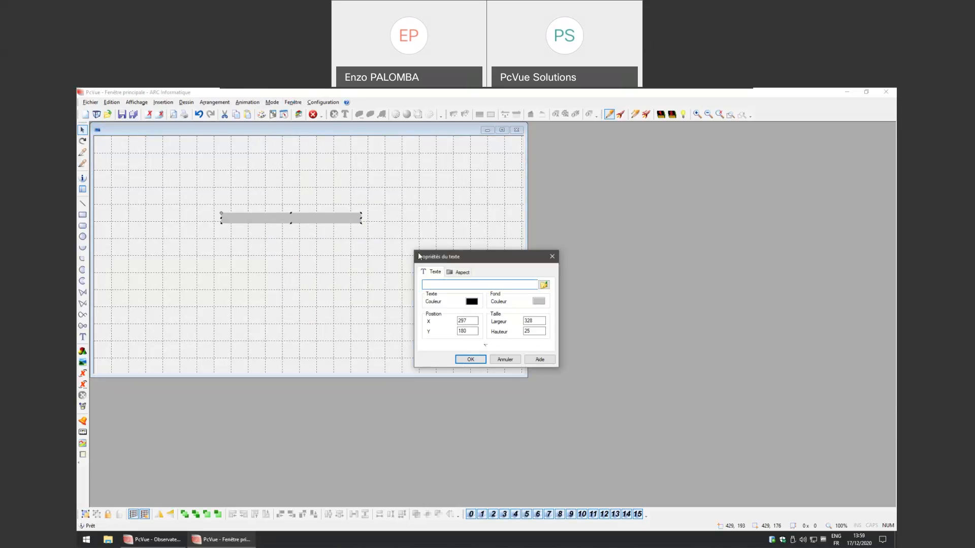
text(Mon texte en Français)
click(471, 359)
right_click(391, 254)
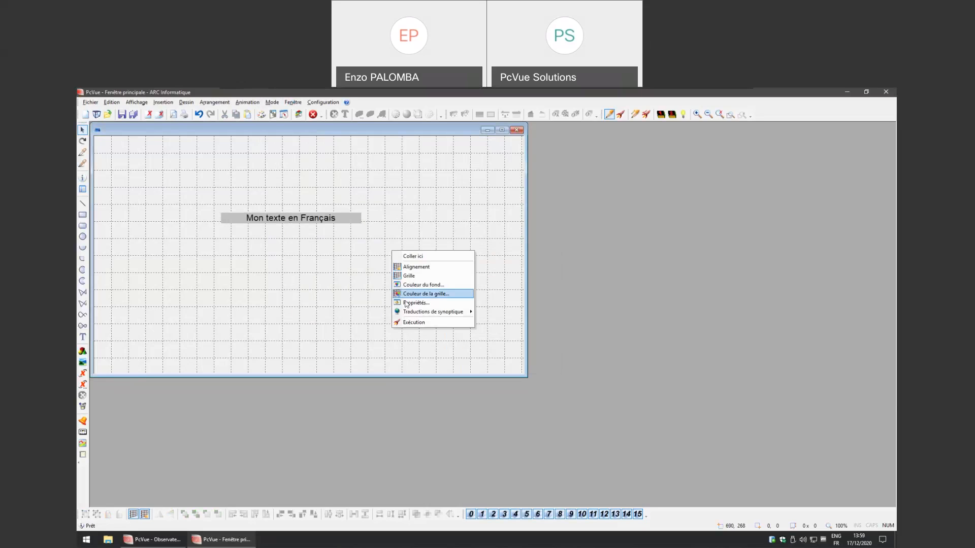
click(319, 289)
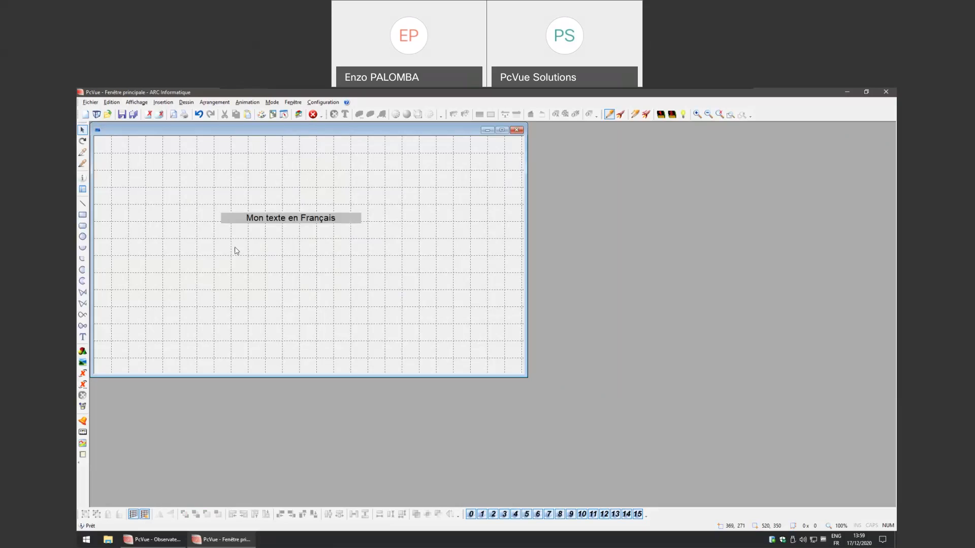
Draw a rounded rectangle about 96 x 64 in the mimic's upper left and give it a Langues send animation with project set to Basculement.
click(82, 225)
drag(124, 170, 167, 198)
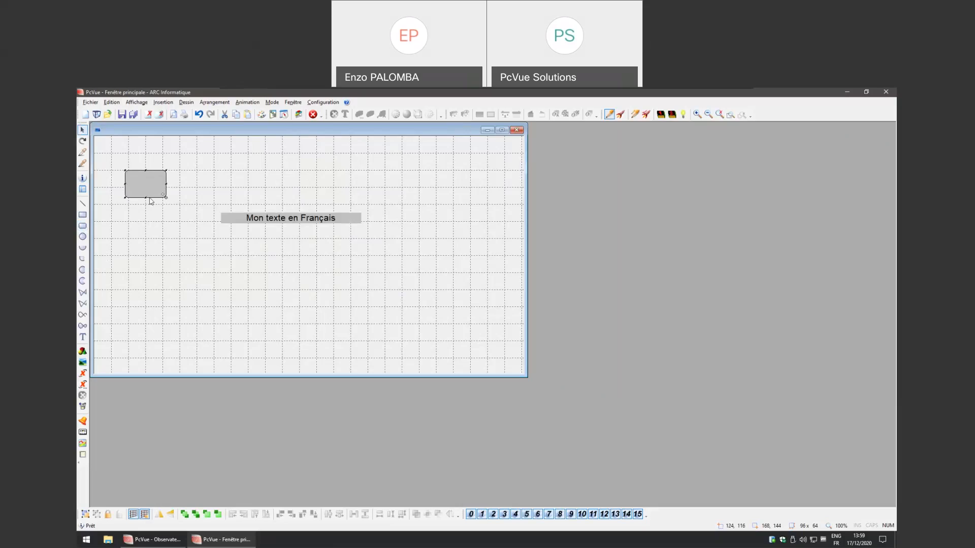
right_click(146, 188)
mouse_move(198, 316)
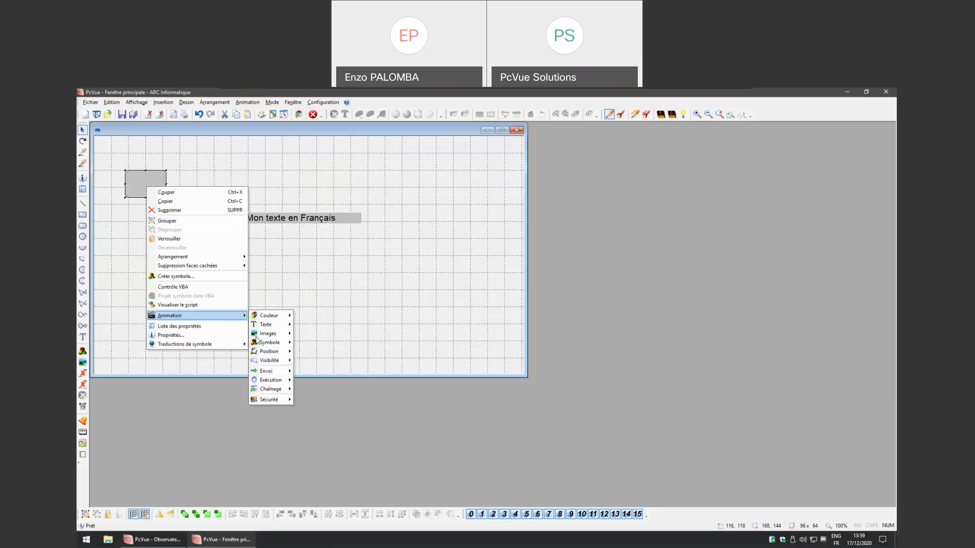
mouse_move(269, 371)
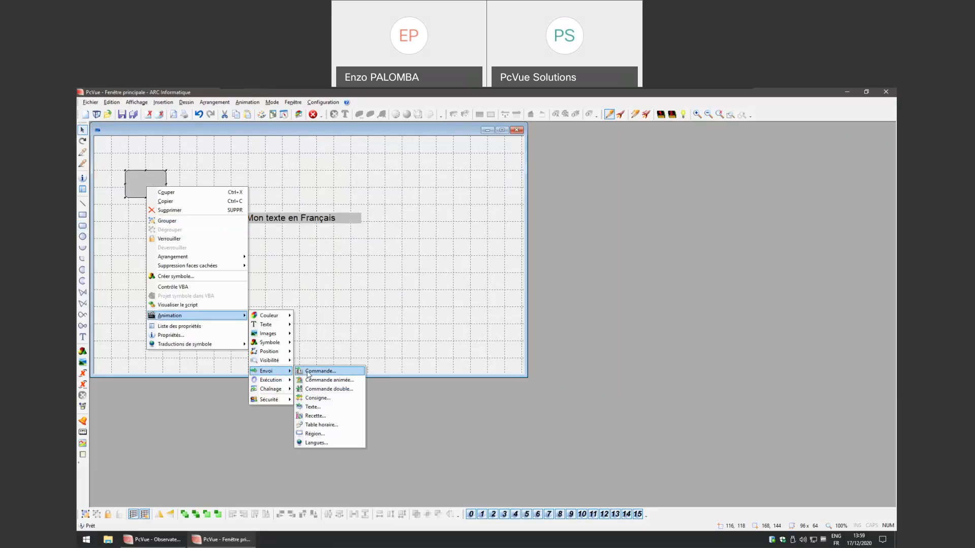
click(312, 443)
click(473, 281)
click(475, 280)
click(465, 288)
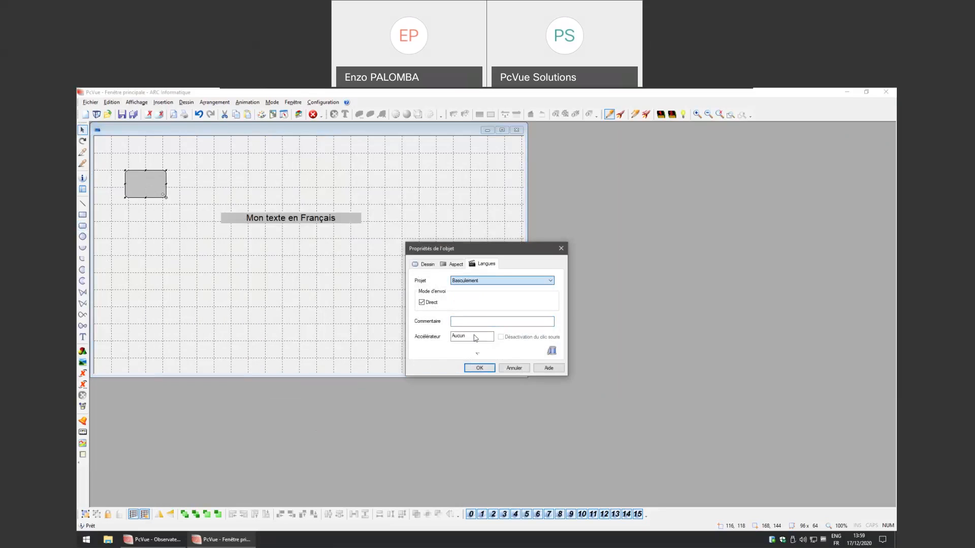
click(479, 368)
Put the mimic in run mode, switch the language to English and test toggling to French and back with the rounded rectangle.
right_click(159, 271)
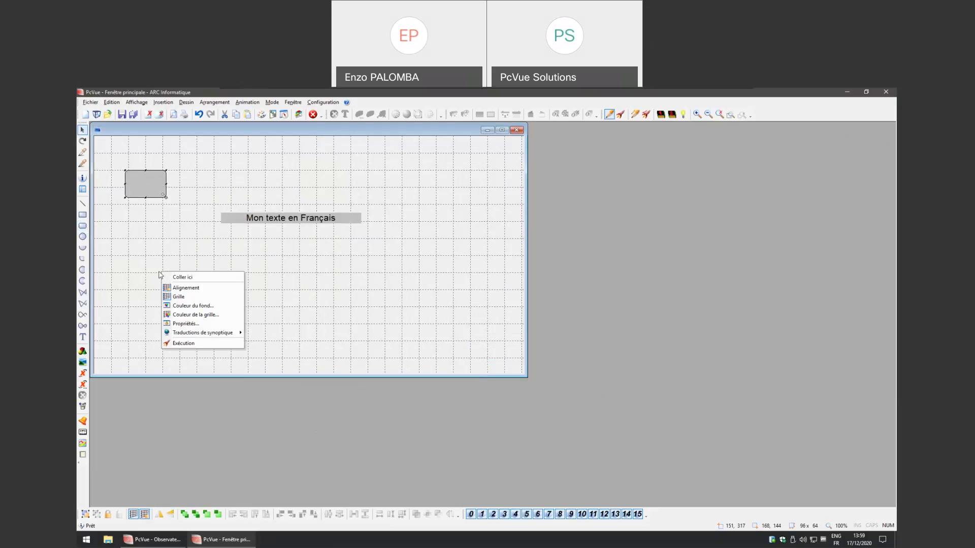
click(180, 342)
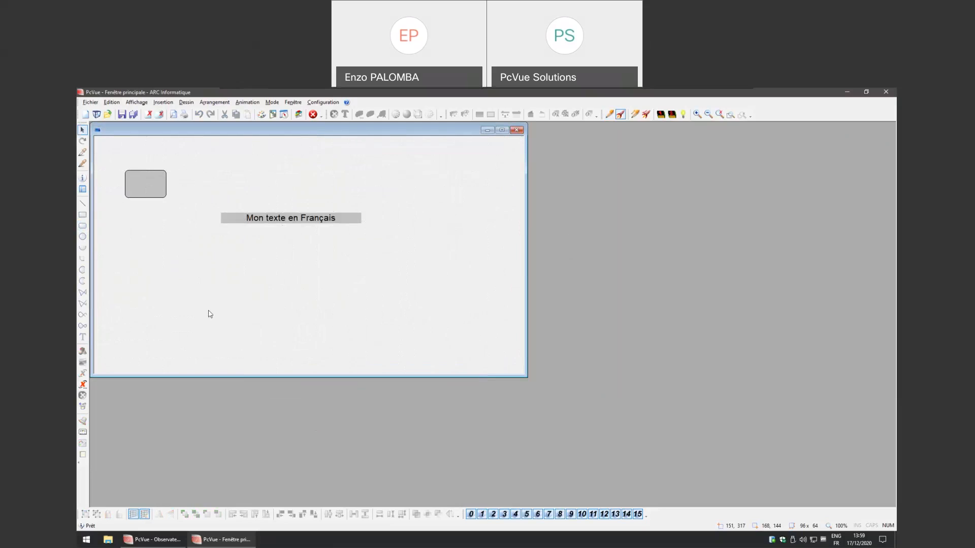
click(315, 102)
mouse_move(355, 214)
click(399, 214)
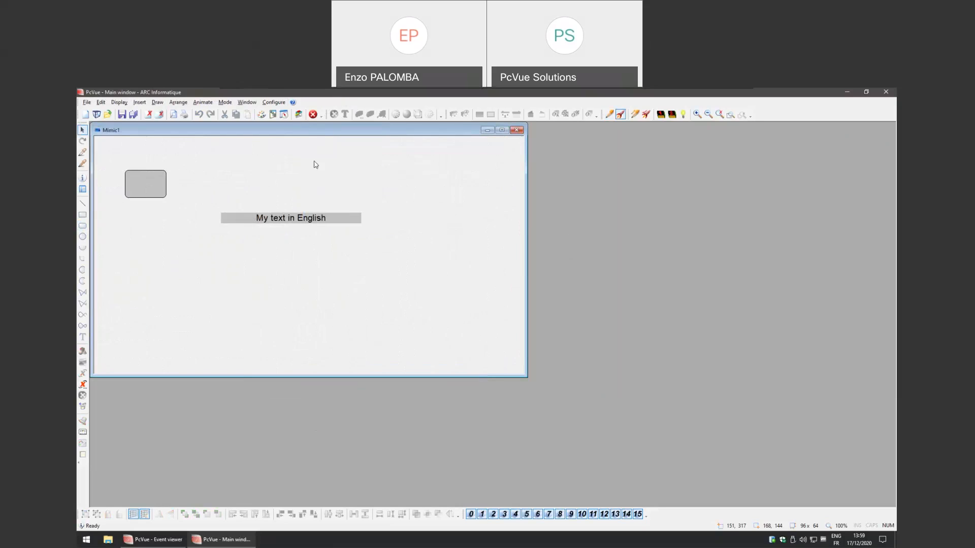
click(152, 189)
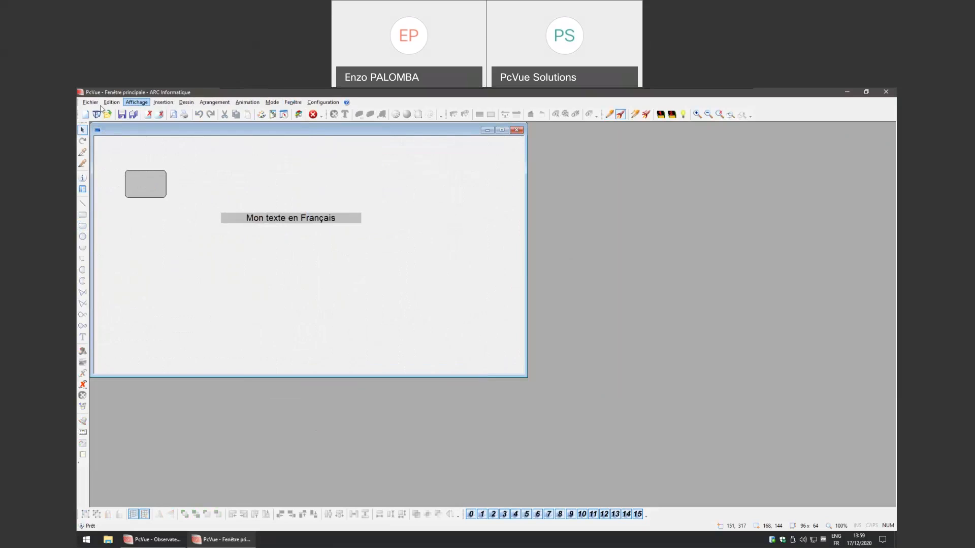
click(158, 194)
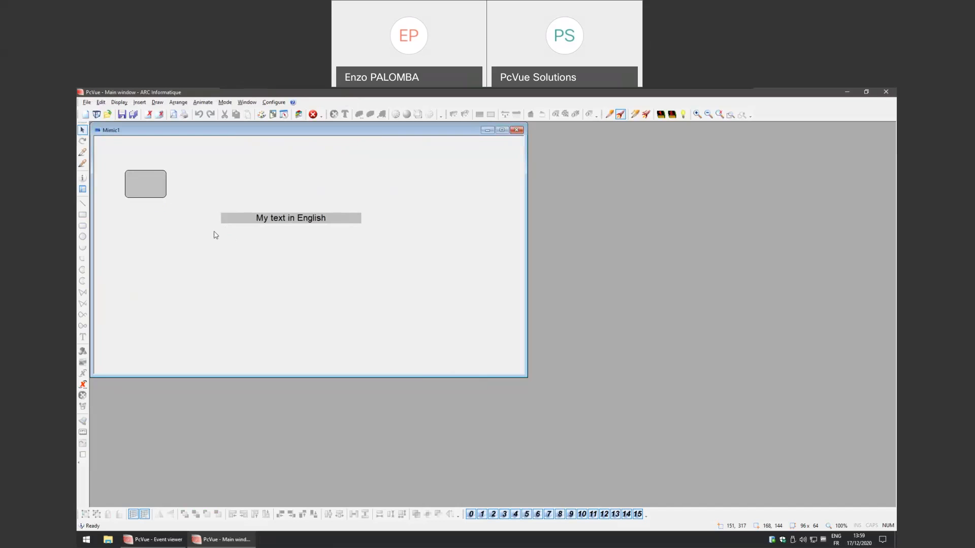
Save the mimic and return it to edit mode.
right_click(214, 234)
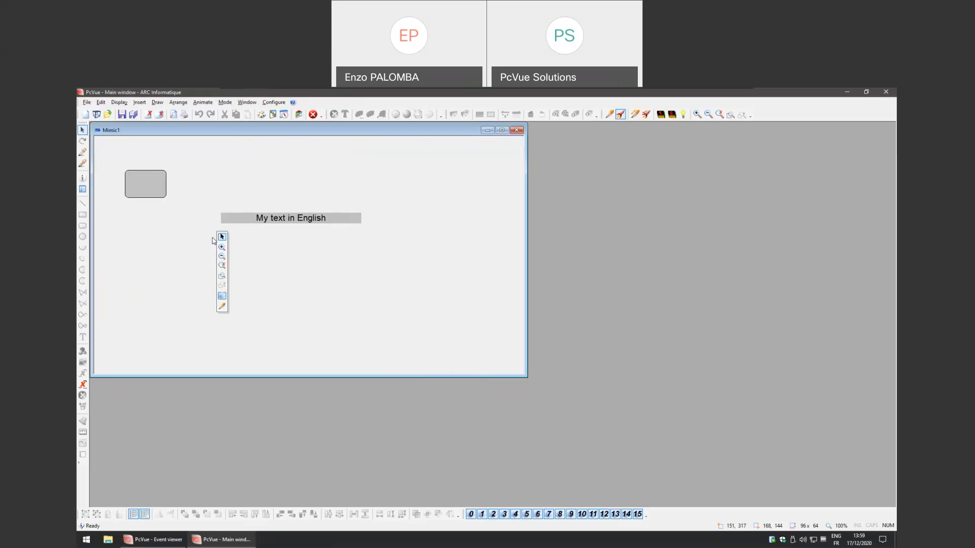
click(122, 115)
click(535, 370)
right_click(152, 246)
click(150, 314)
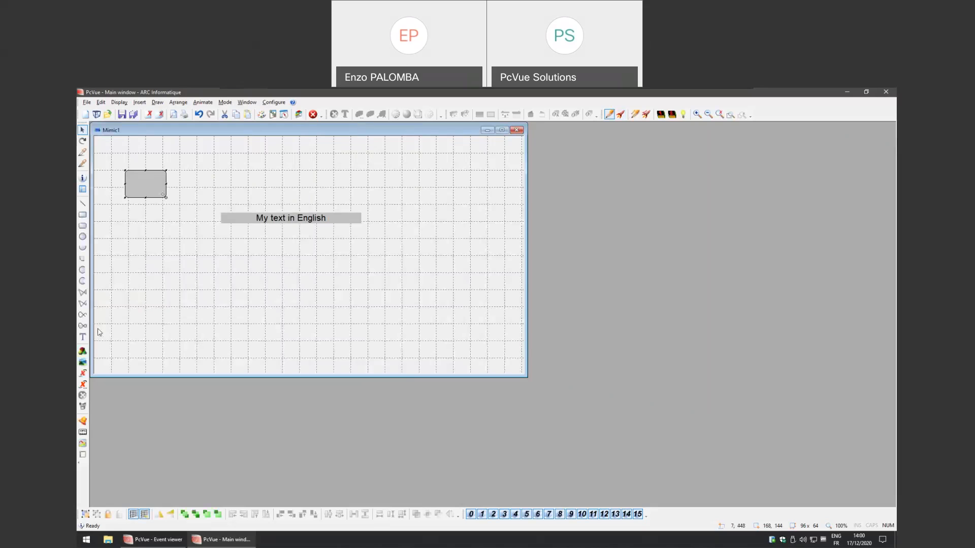
Add the text "My text 1" below the English text with a box about 143 x 24 and stack three copies beneath it.
click(83, 337)
click(228, 259)
text(My text)
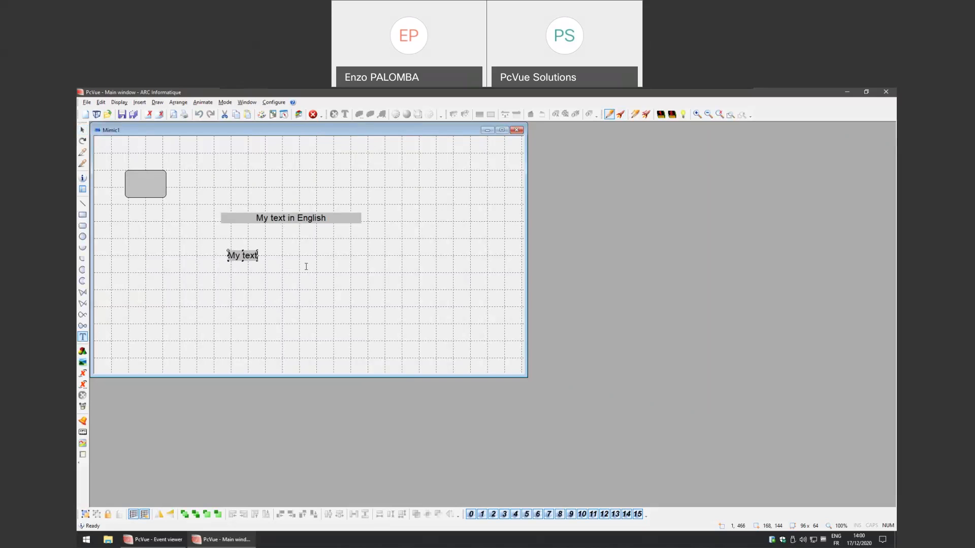
text( 1)
key(Return)
ctrl+drag(277, 258, 274, 302)
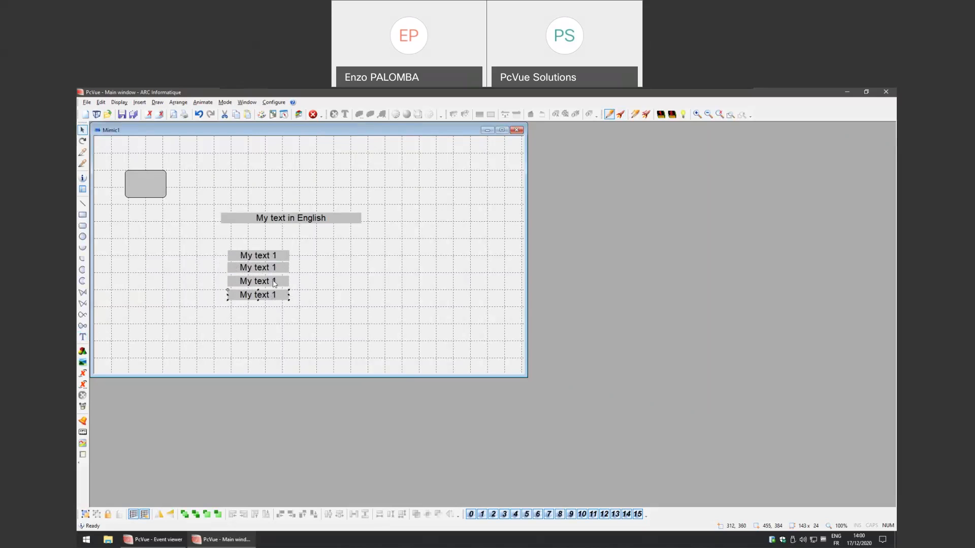
Change the second text in the stack to "My text 2".
double_click(274, 269)
text(My text 4)
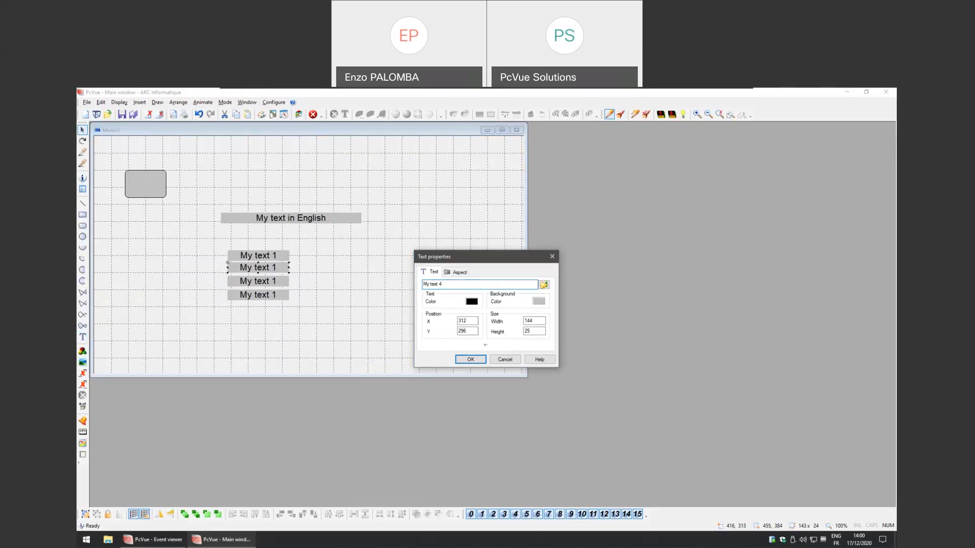
text(2)
key(Return)
Change the third text in the stack to "My text 3".
click(275, 281)
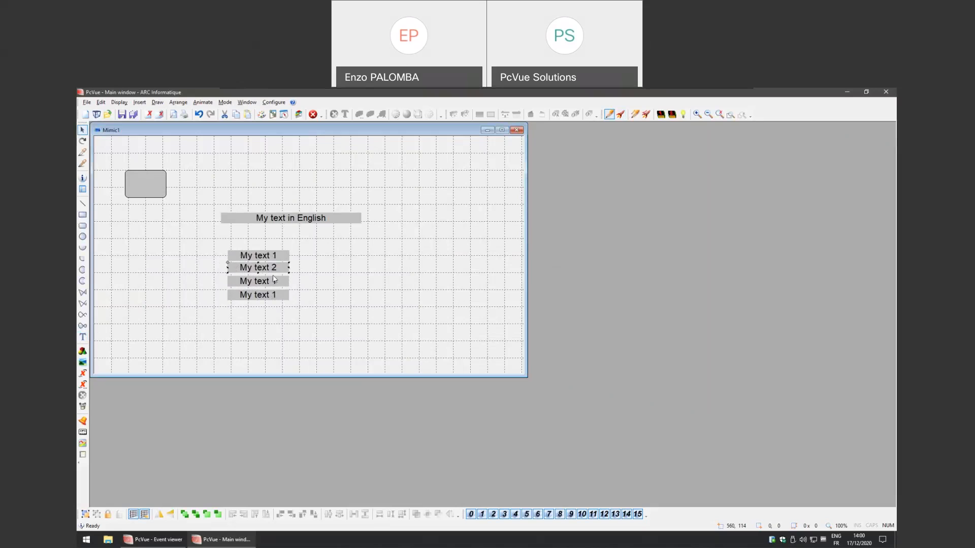
double_click(275, 282)
key(End)
key(BackSpace)
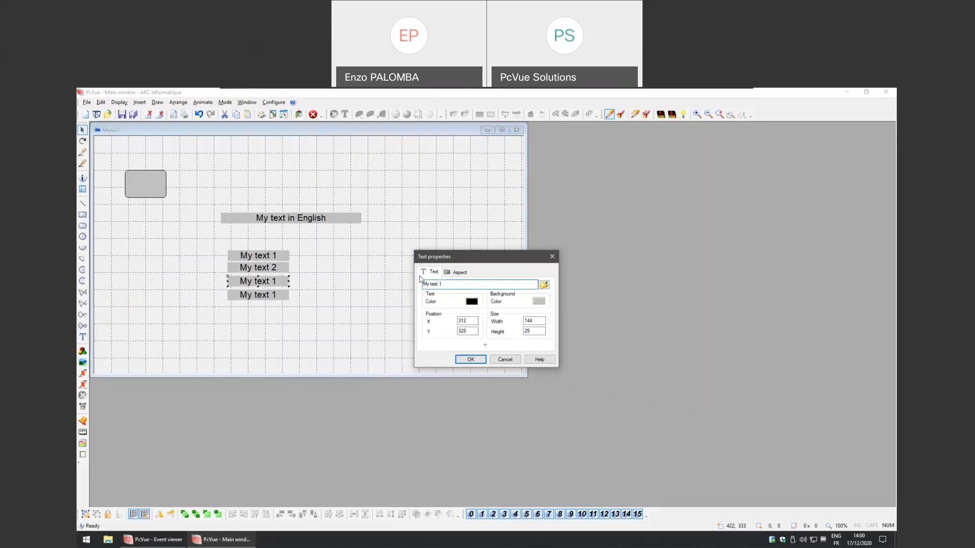
text(3)
key(Return)
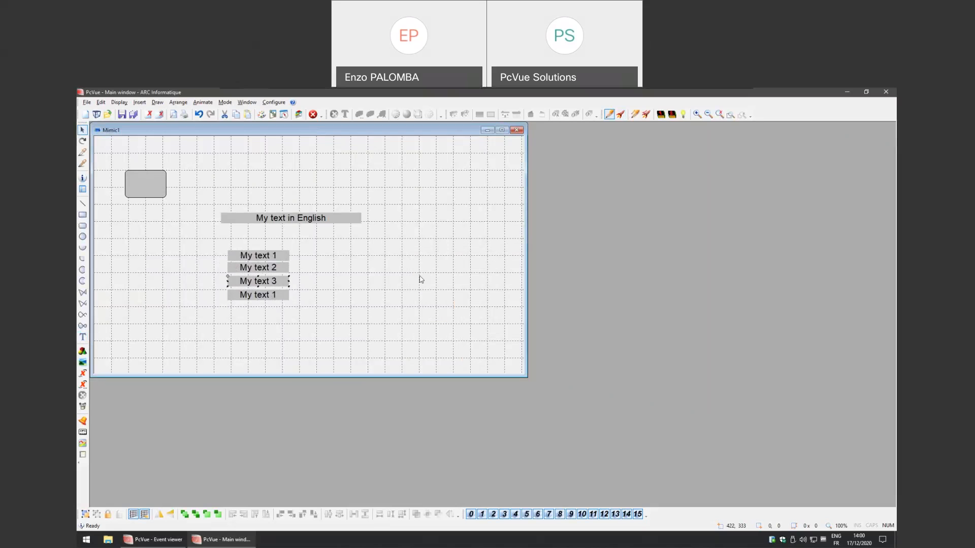
Change the fourth text in the stack to "My text 4".
double_click(272, 298)
key(End)
key(BackSpace)
text(4)
key(Return)
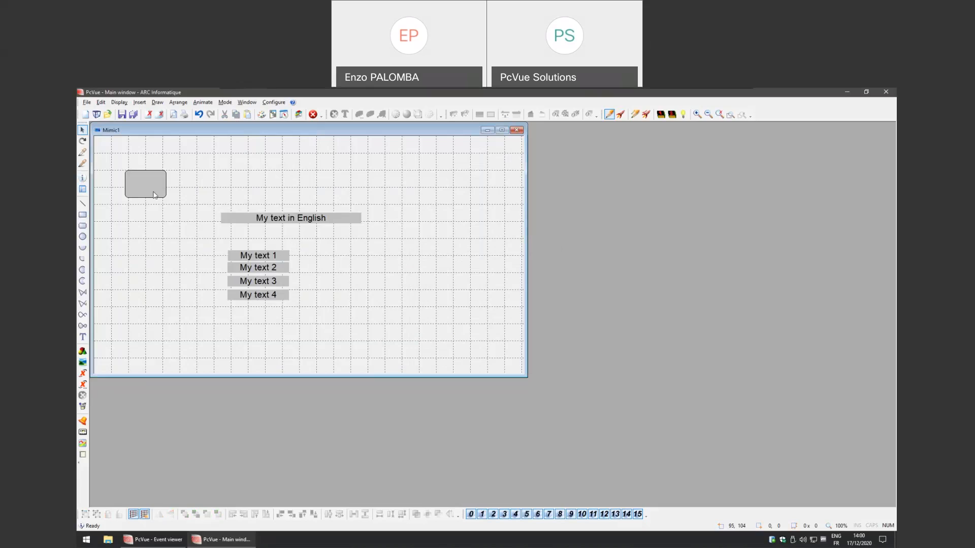
Switch the mimic to run mode and toggle the project language to French and back to English.
right_click(173, 239)
click(189, 311)
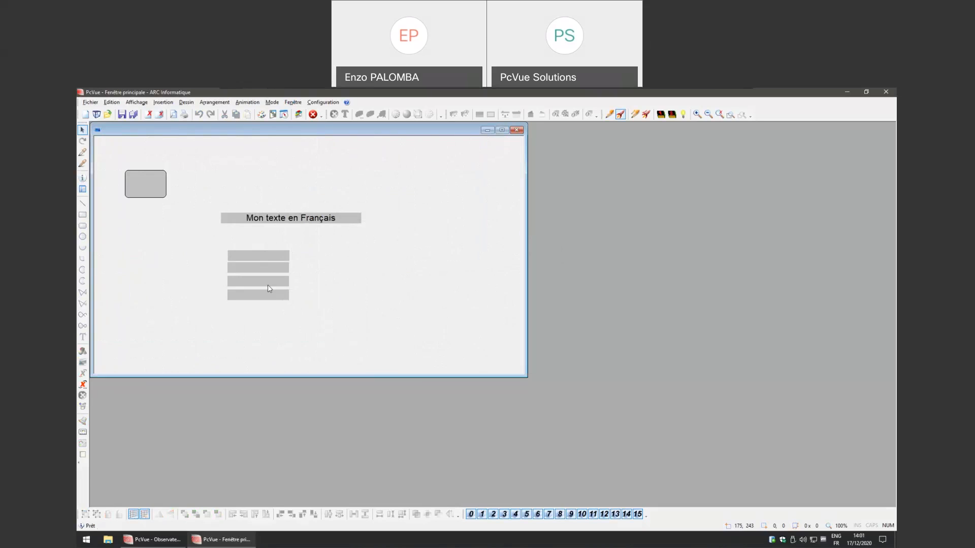
click(155, 193)
click(151, 188)
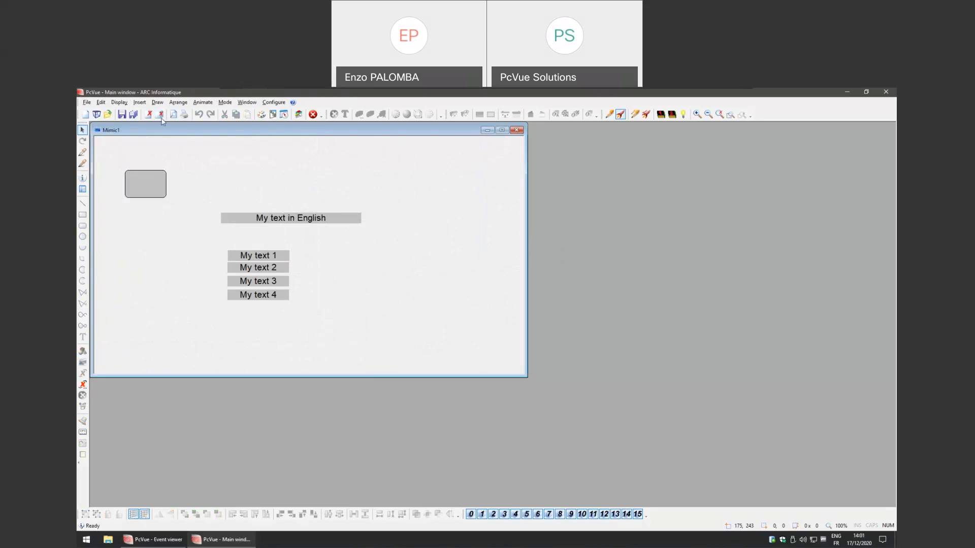
Open the translation import/export tool, include mimics and set their export file to TR in the project's TP folder.
click(116, 103)
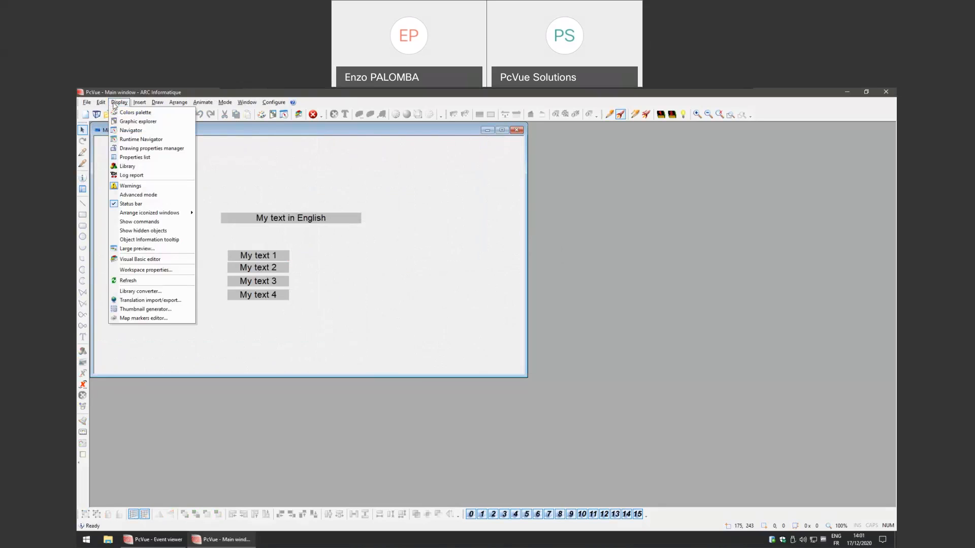
click(143, 300)
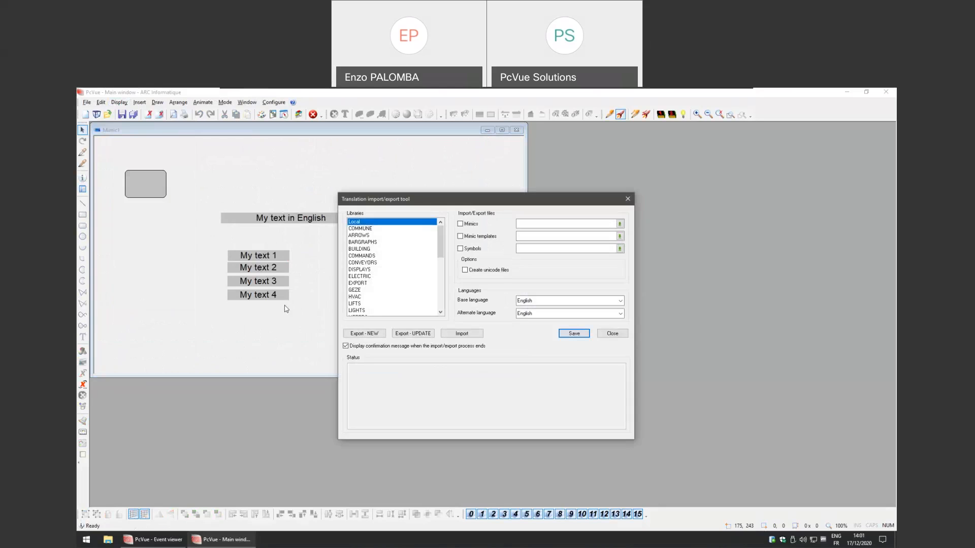
drag(493, 203, 517, 172)
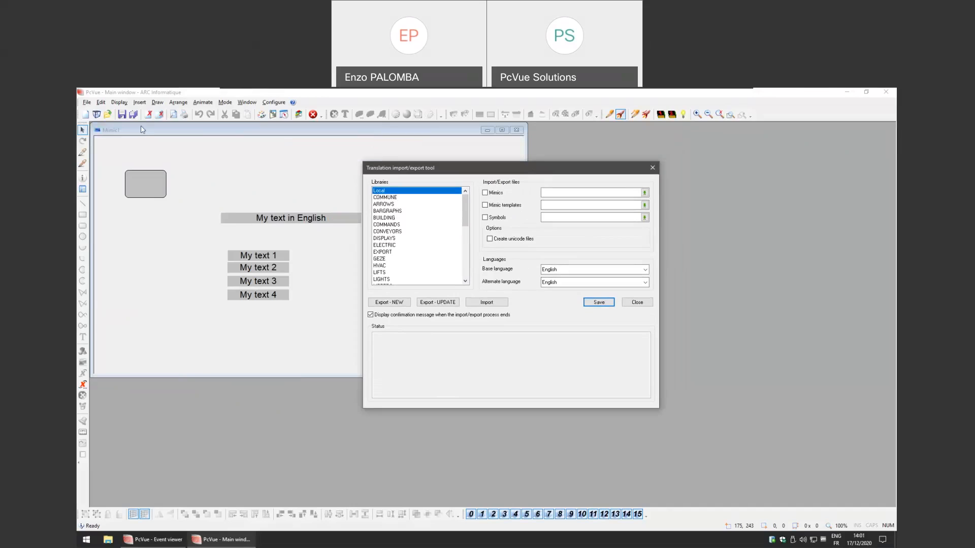
click(501, 195)
click(645, 193)
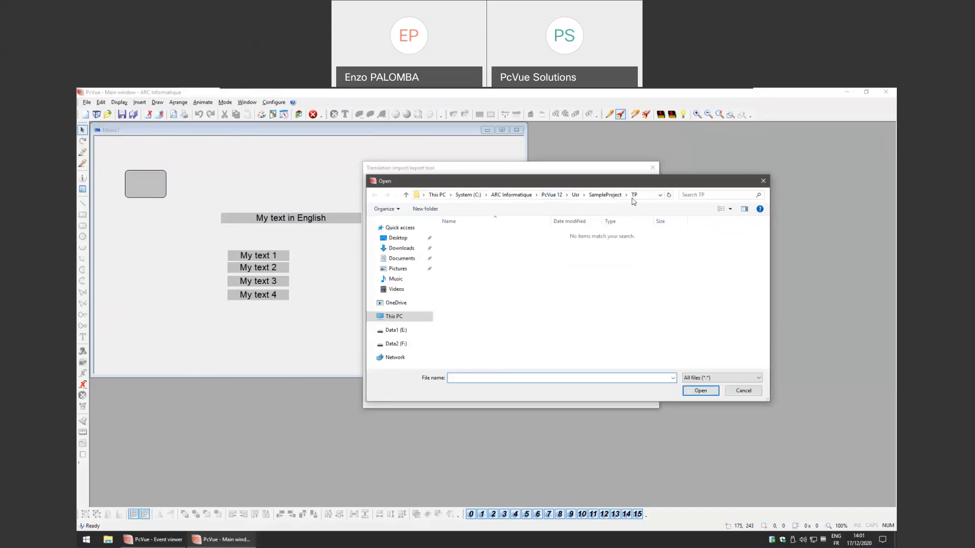
text(TR)
click(706, 392)
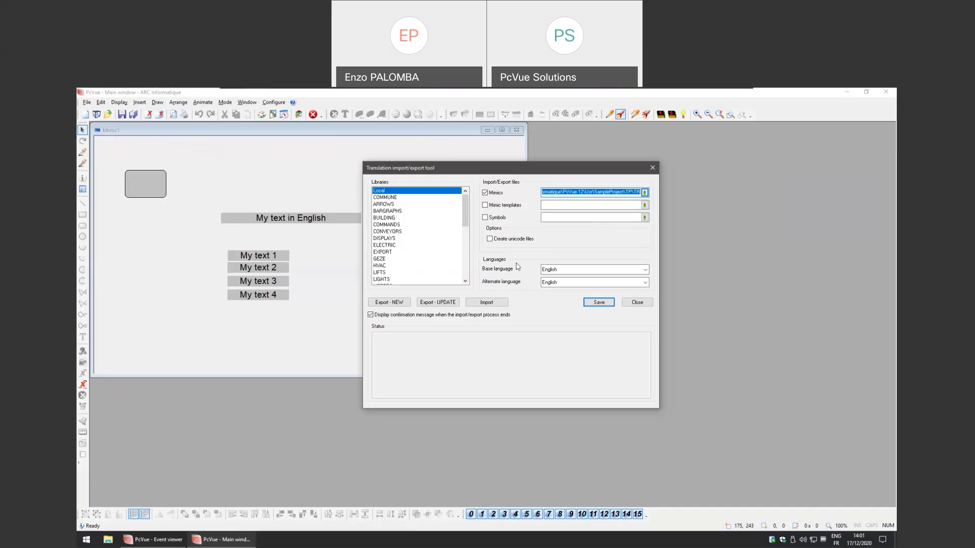
Set the alternate translation language to French (France), save the settings and close the tool.
click(548, 283)
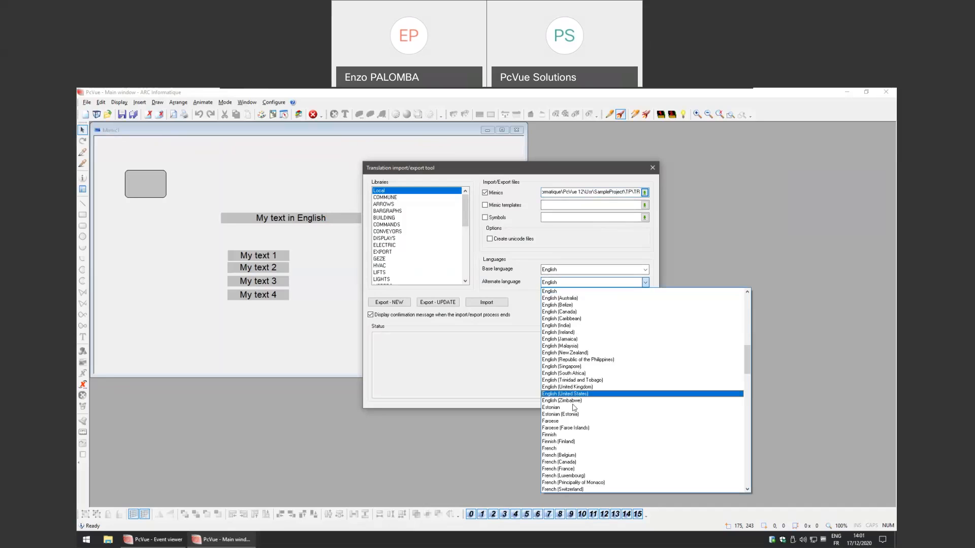
click(558, 469)
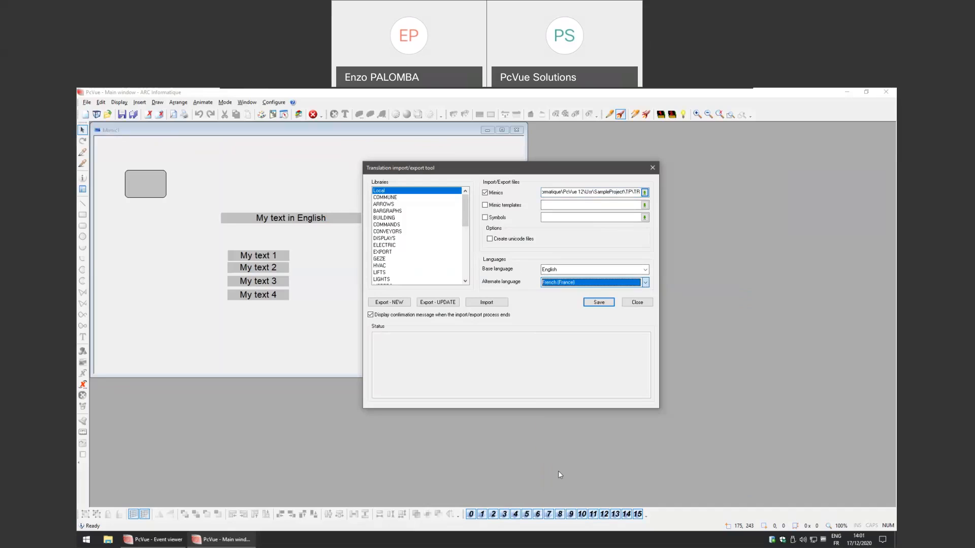
click(604, 303)
click(634, 305)
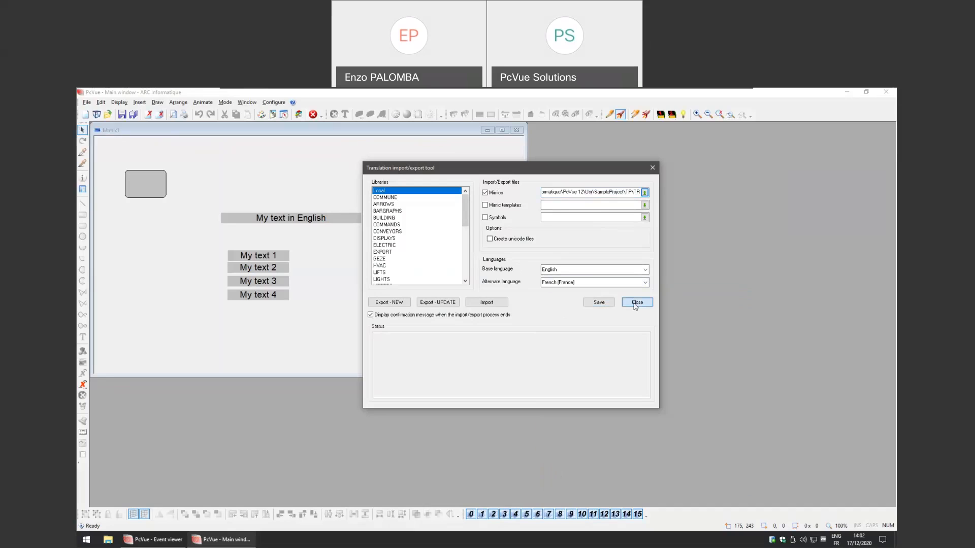
Export the translations of the open mimic.
click(254, 103)
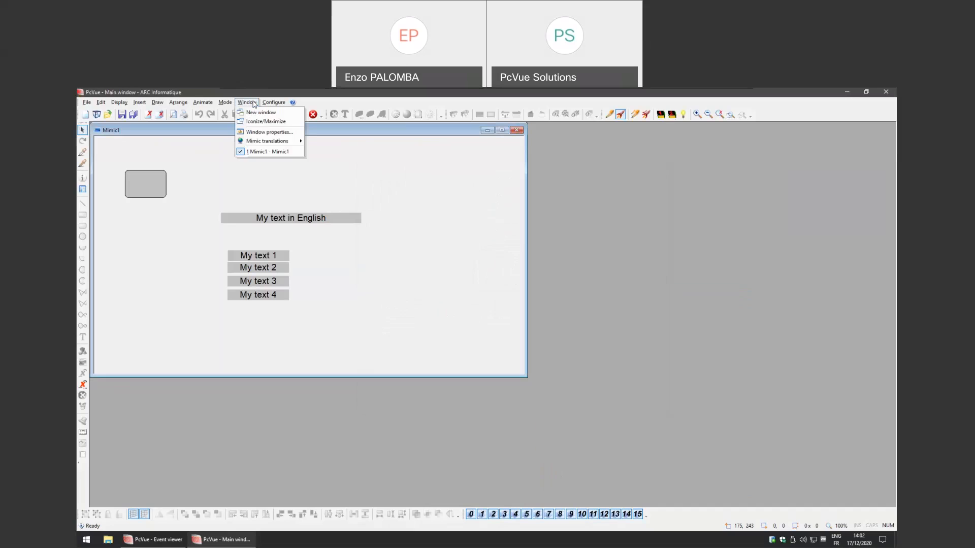
mouse_move(277, 141)
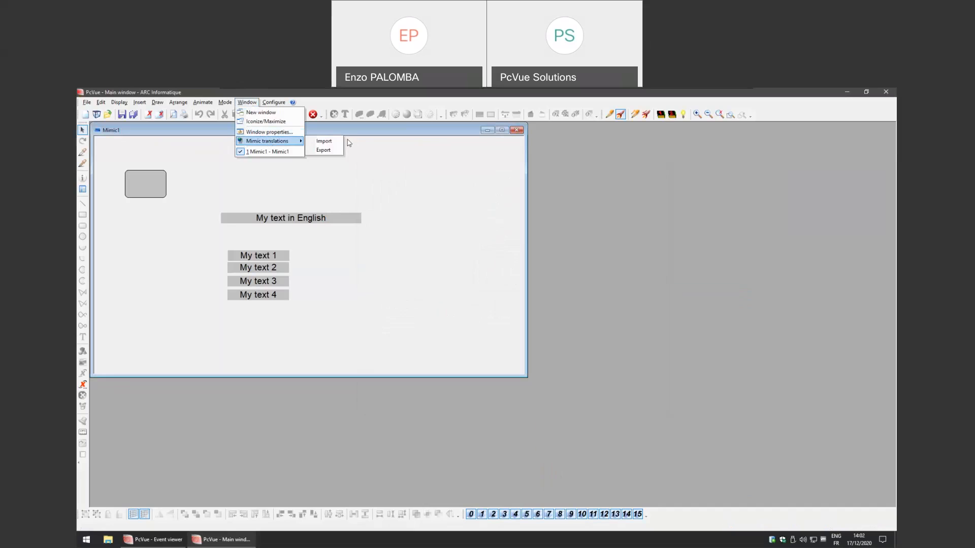
click(335, 150)
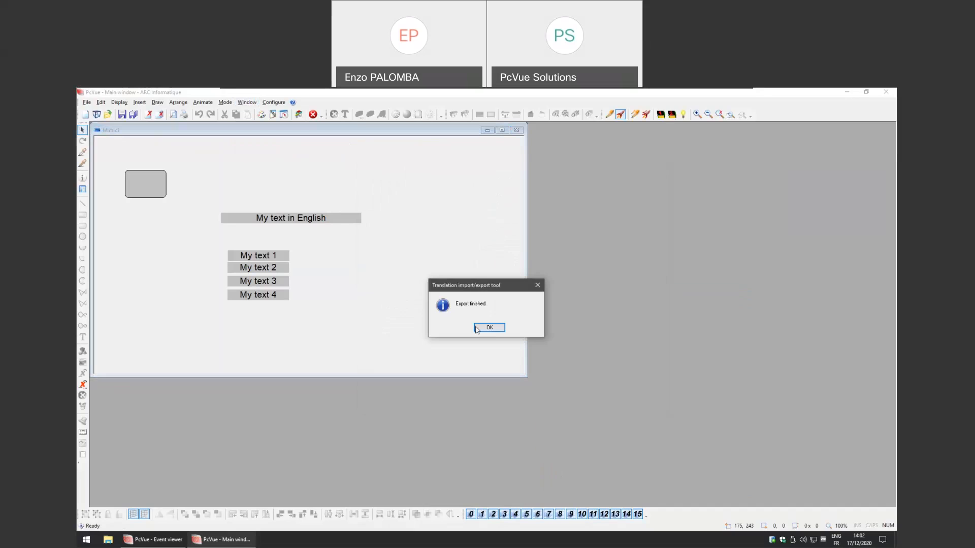
click(481, 331)
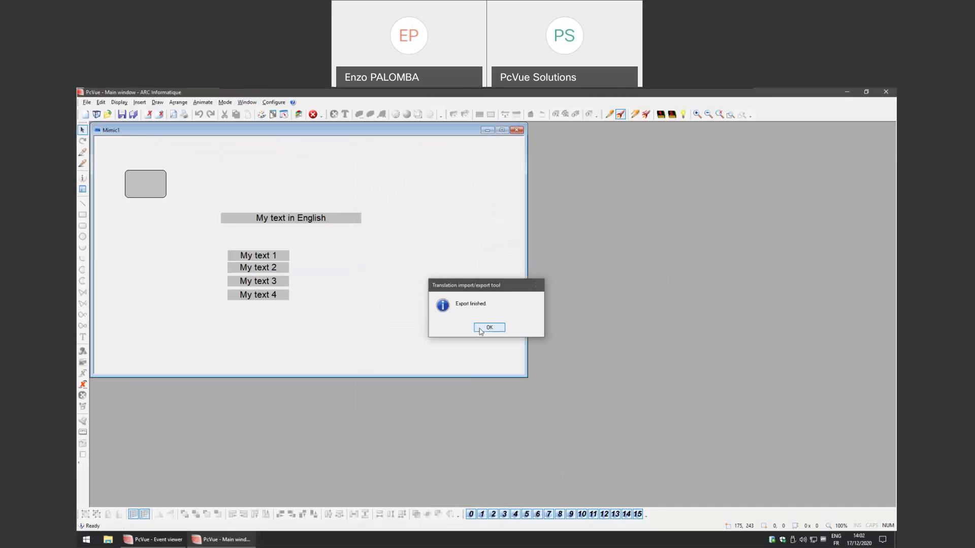
Start Excel 2016 and browse the computer for an existing file to open.
click(83, 539)
text(exce)
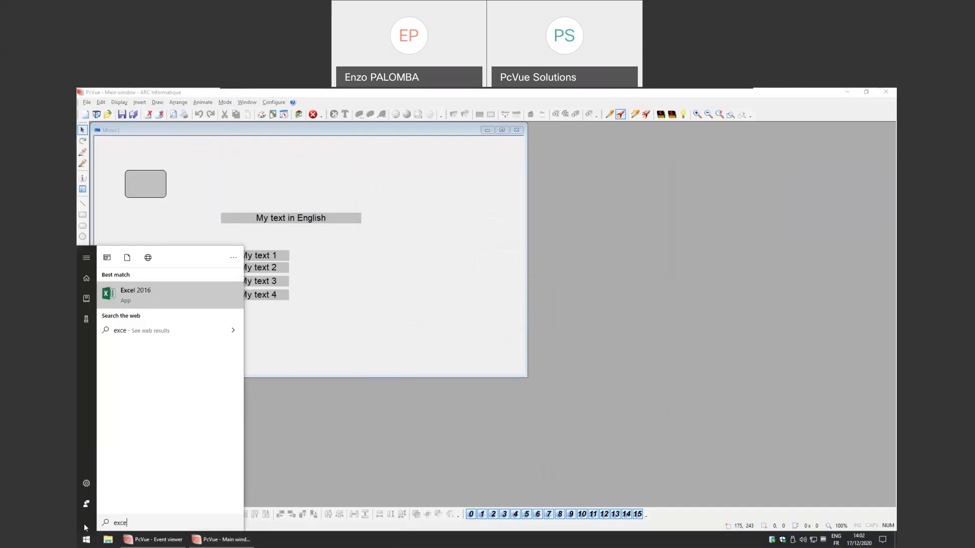
click(188, 287)
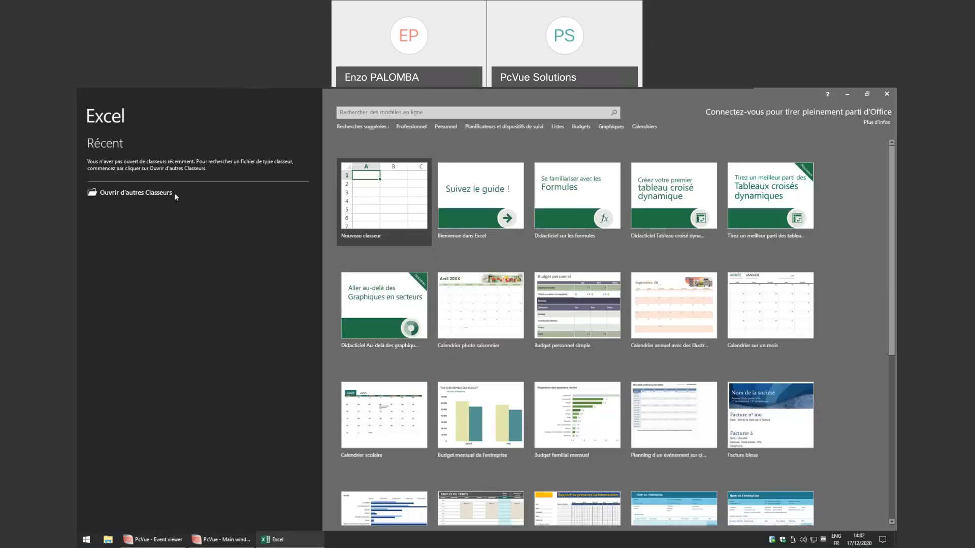
click(172, 194)
click(196, 248)
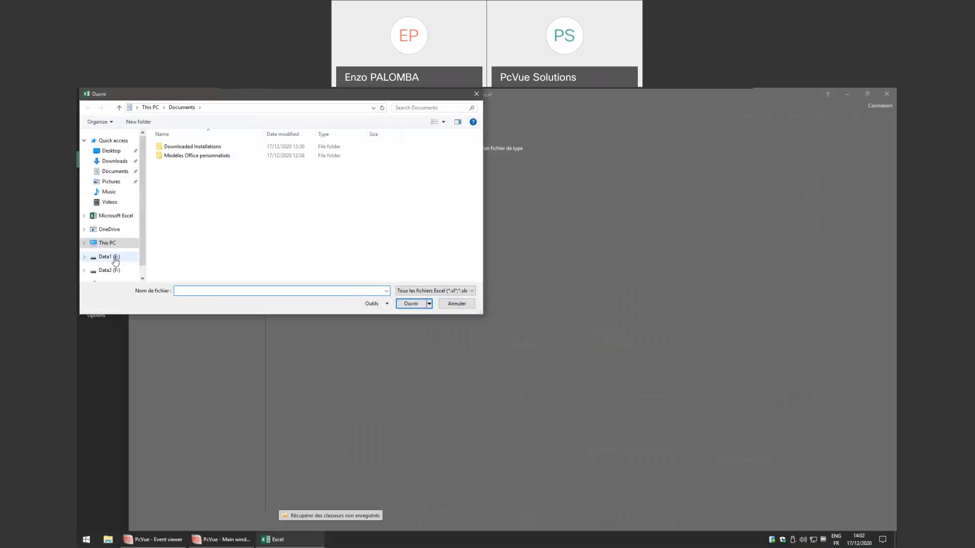
Browse to the folder C:\ARC Informatique\PcVue 12\Usr\SampleProject\TP.
click(108, 243)
double_click(206, 268)
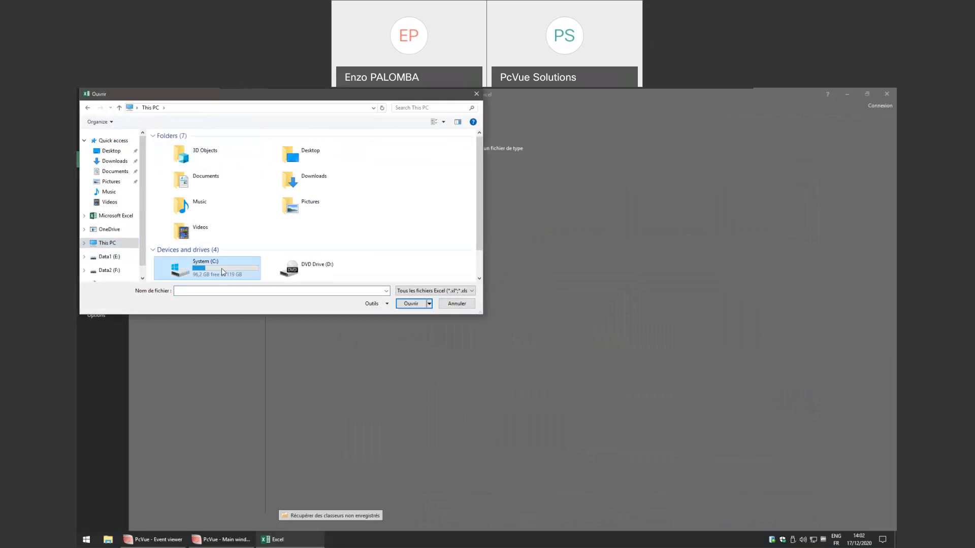
double_click(198, 147)
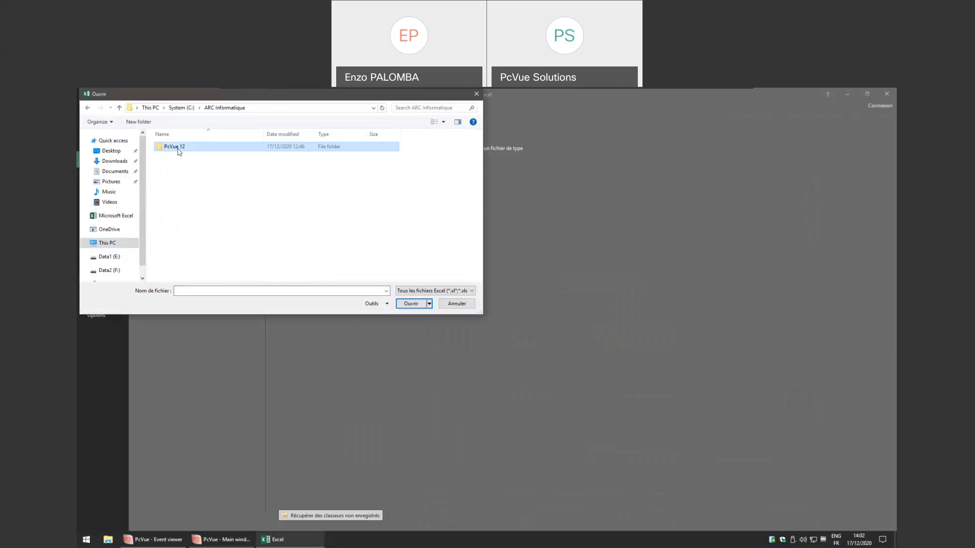
double_click(178, 147)
double_click(179, 247)
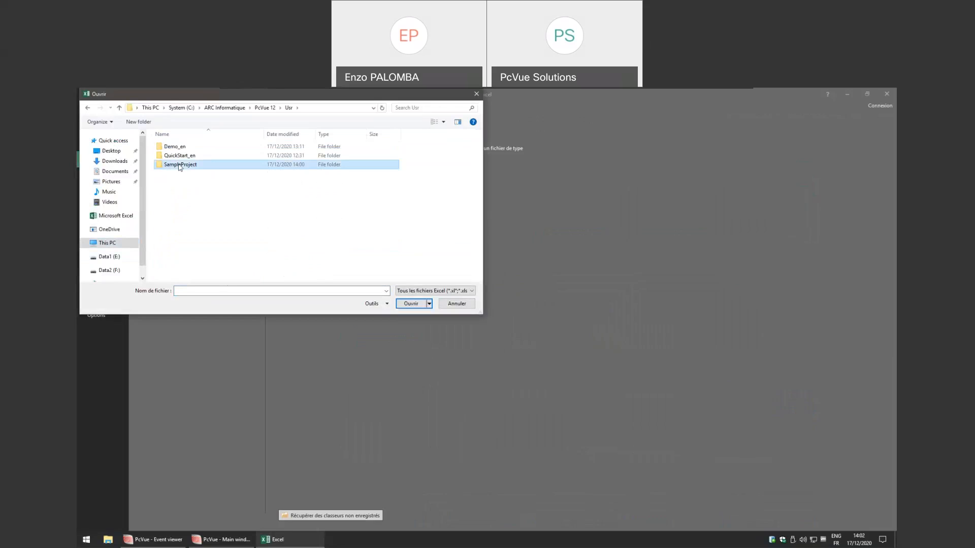
double_click(179, 165)
scroll(173, 231, down, 3)
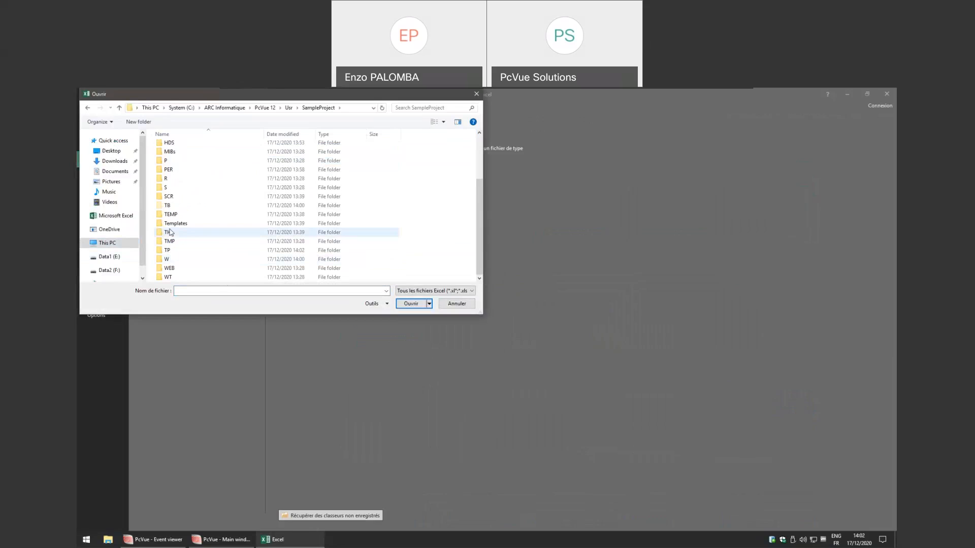
double_click(169, 250)
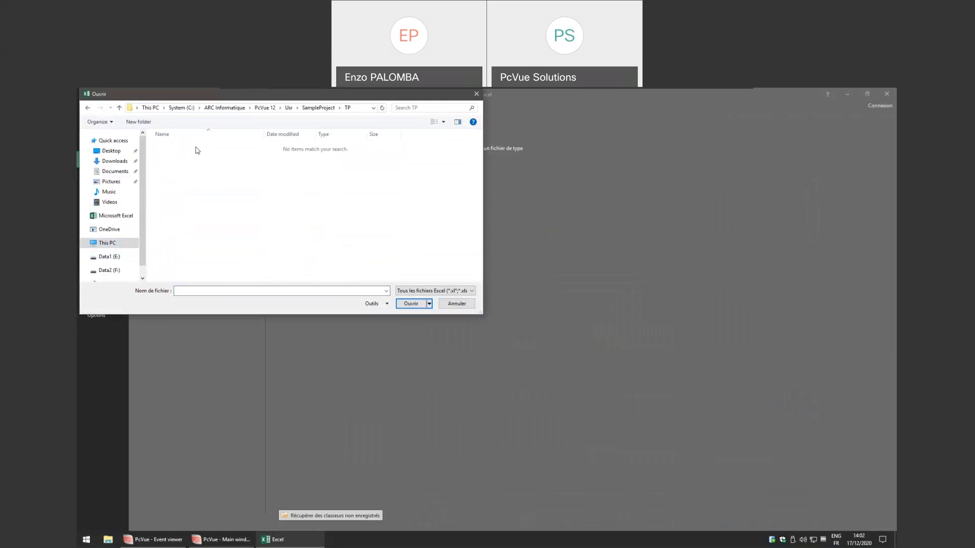
List all file types in the folder and open the TR file, accepting its mismatched format.
click(438, 291)
click(442, 300)
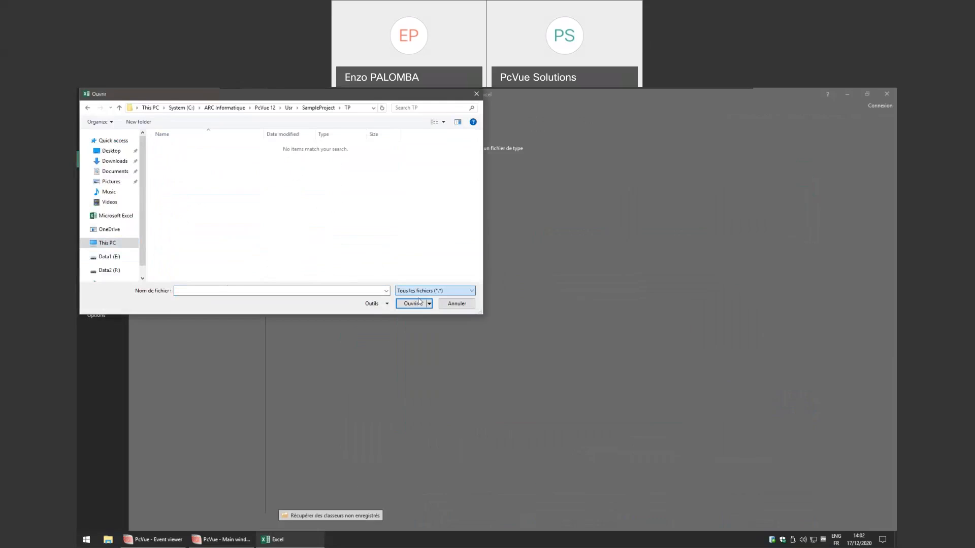
click(198, 146)
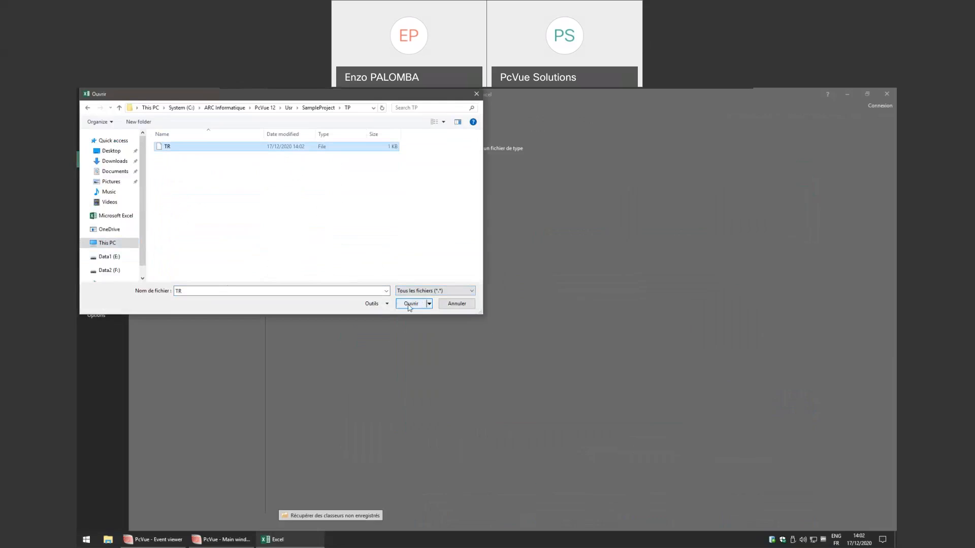
click(409, 304)
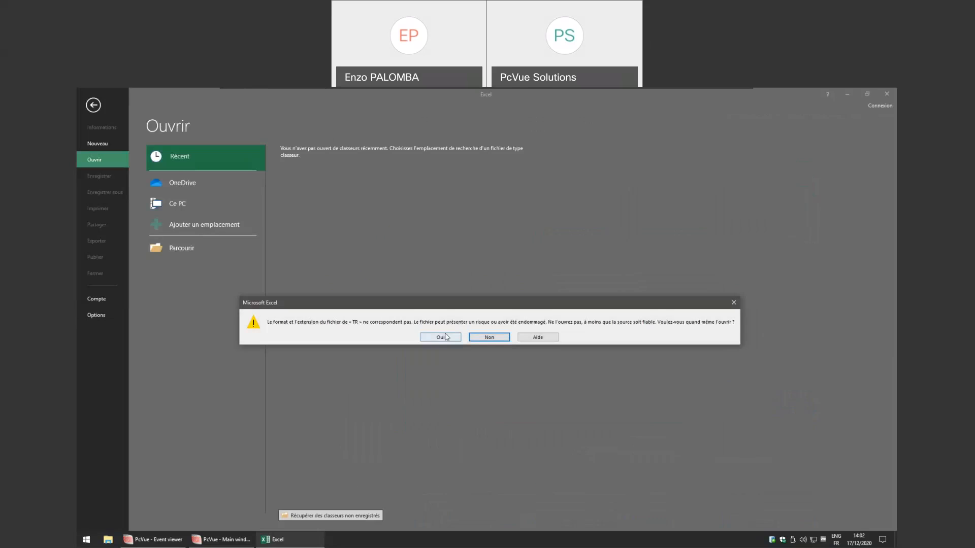
click(446, 337)
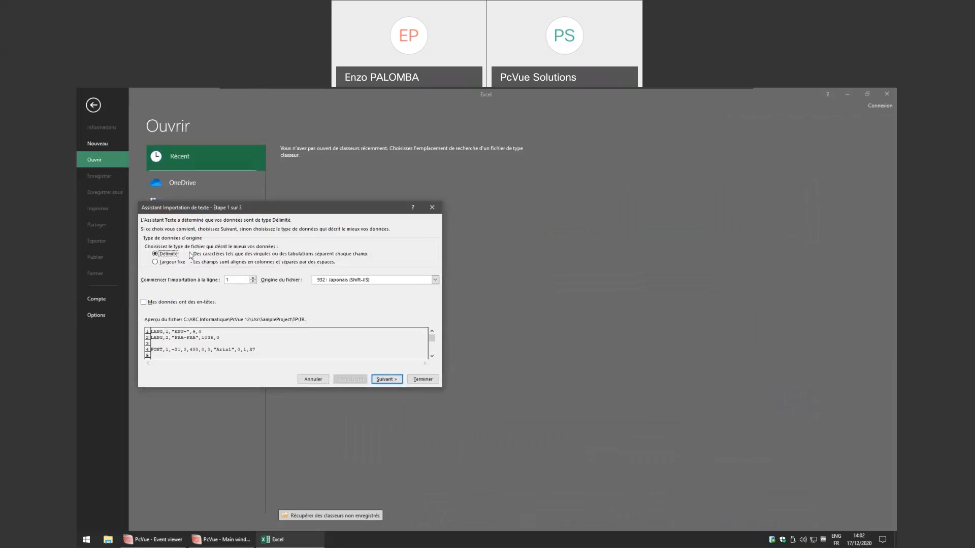
Set the text import's file origin to MS-DOS (PC-8) and use the comma as the only delimiter.
click(435, 280)
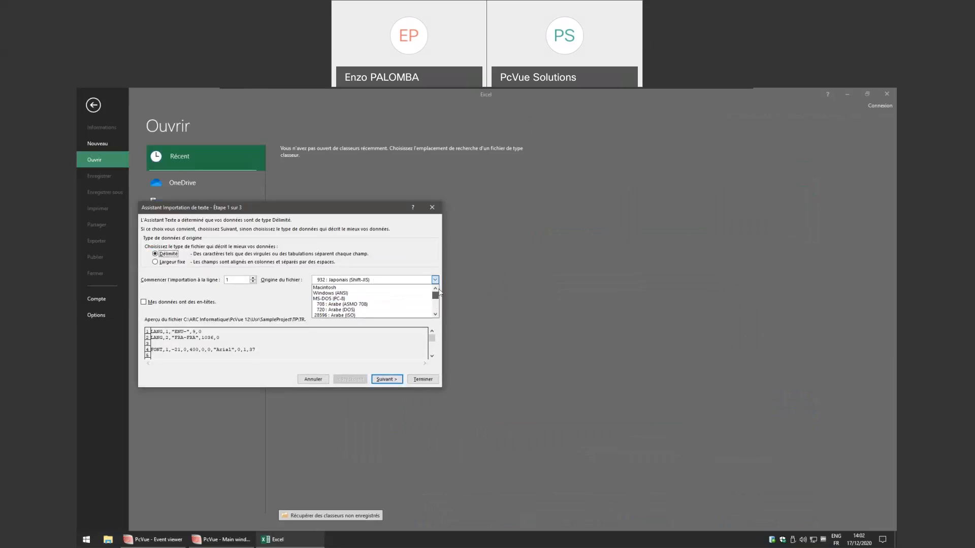
click(345, 299)
click(389, 380)
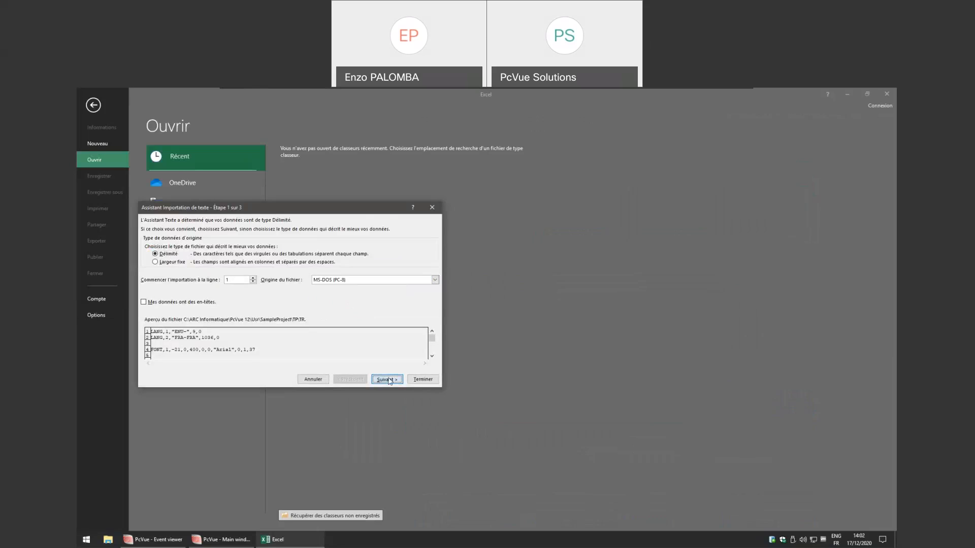
click(160, 261)
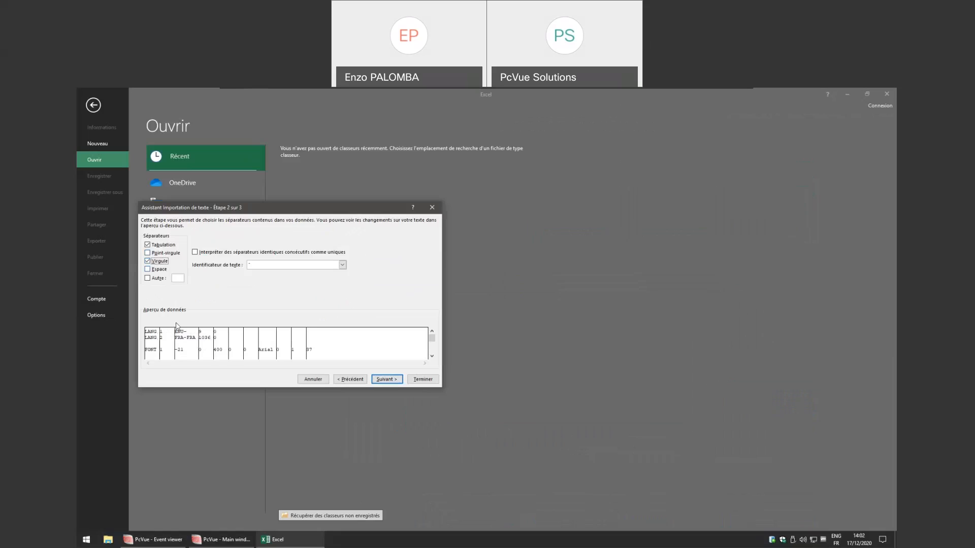
click(148, 245)
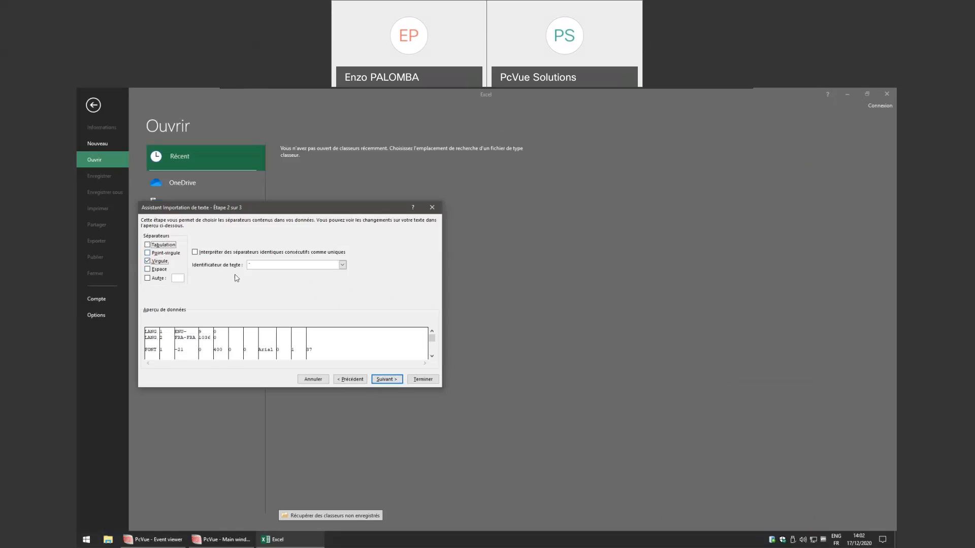
click(385, 379)
Set the first import column to Text, finish the import with all columns selected and fit column I to its contents.
click(152, 246)
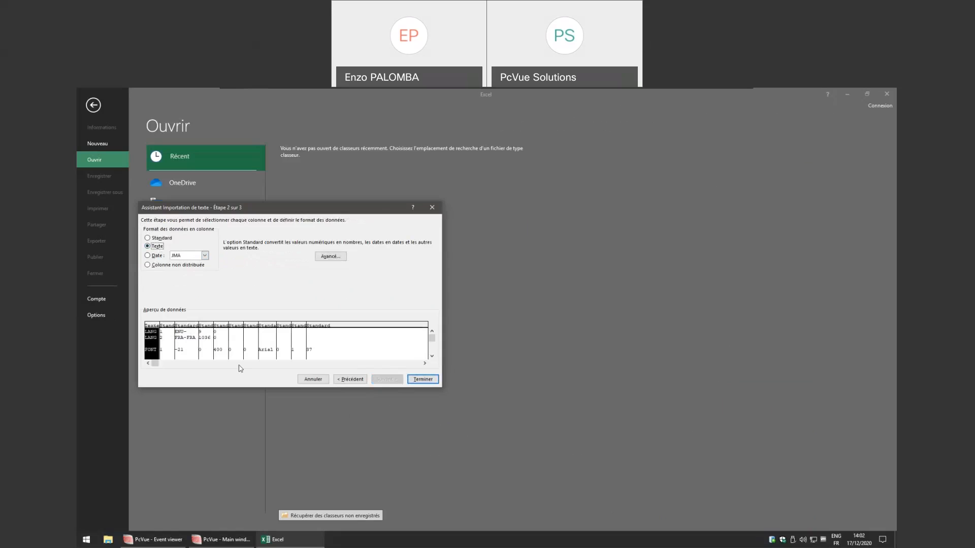
shift+click(410, 350)
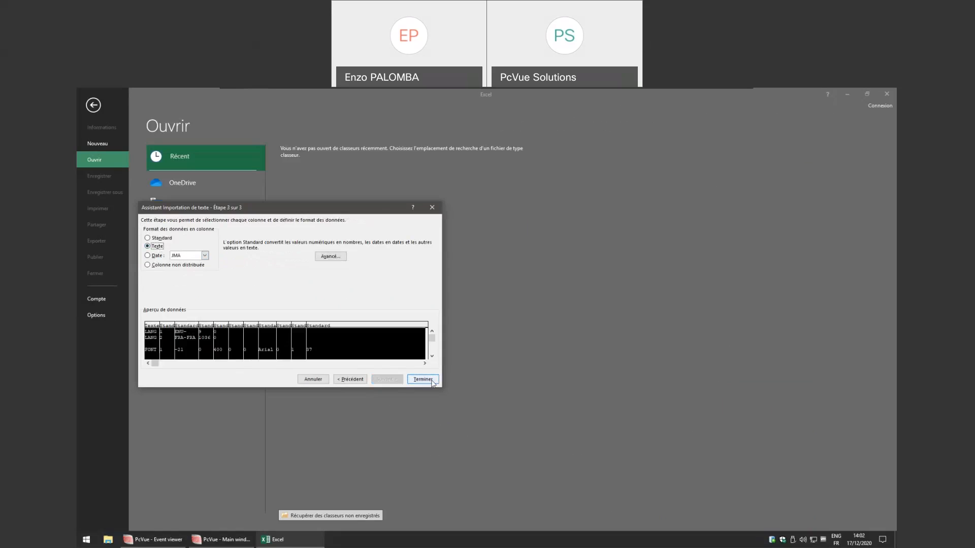
click(423, 379)
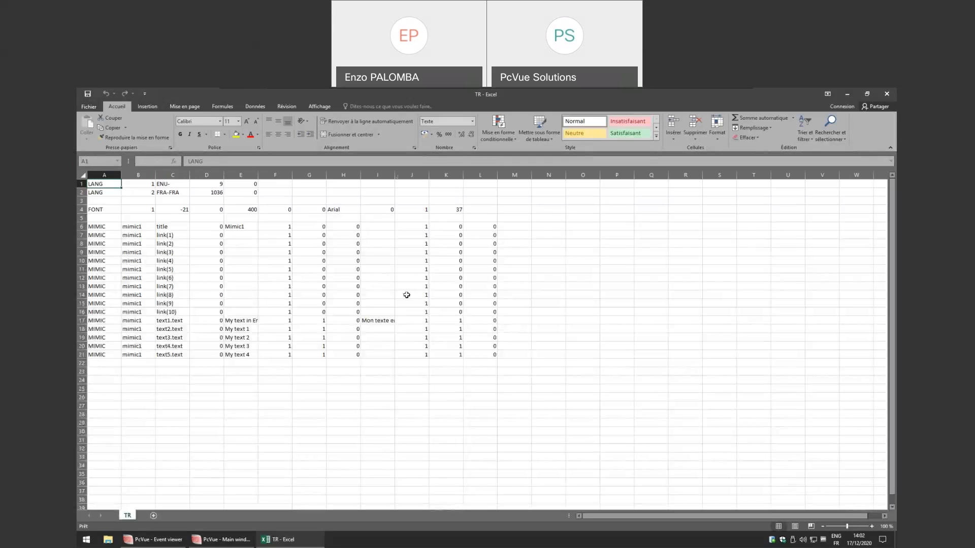
double_click(396, 174)
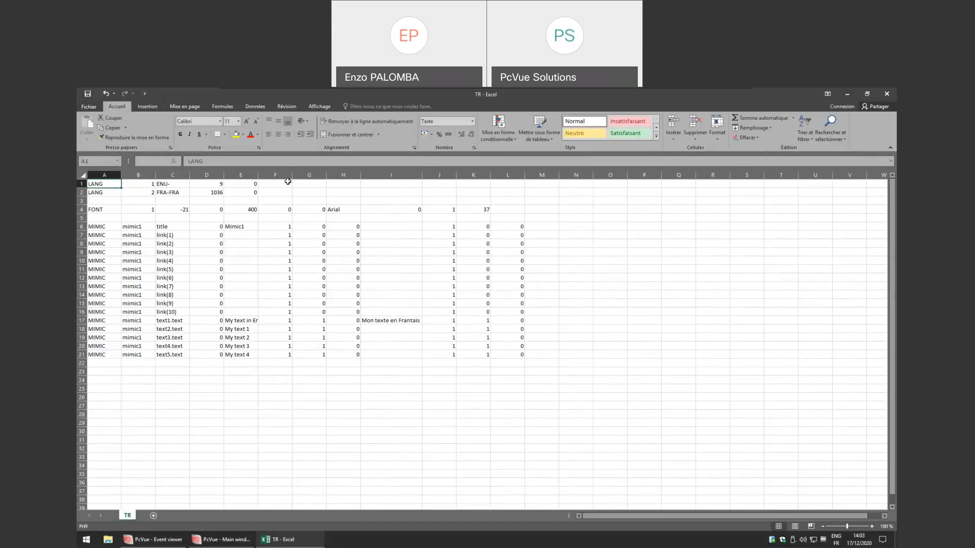
Fit column E to its contents and compare the English texts in column E with the French ones in column I.
double_click(259, 174)
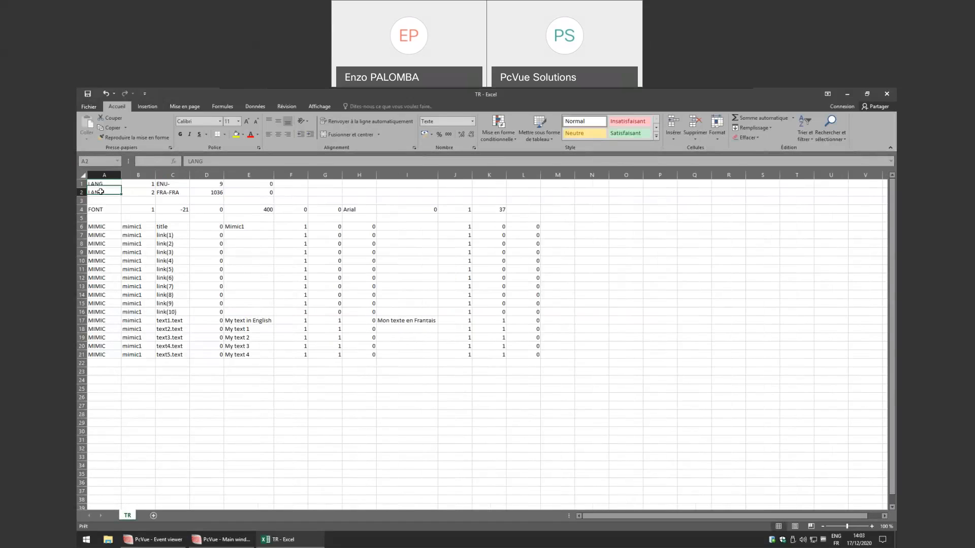
click(181, 184)
click(173, 194)
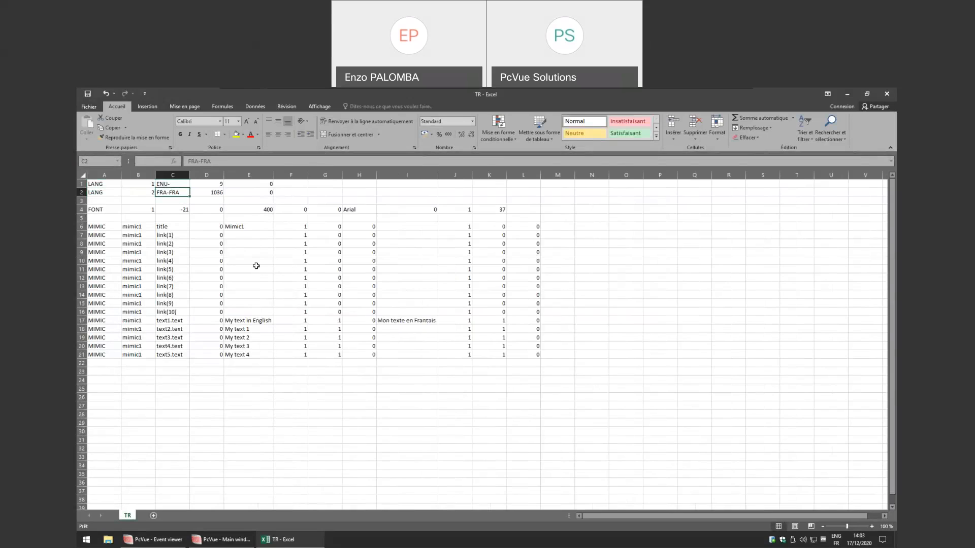
click(256, 226)
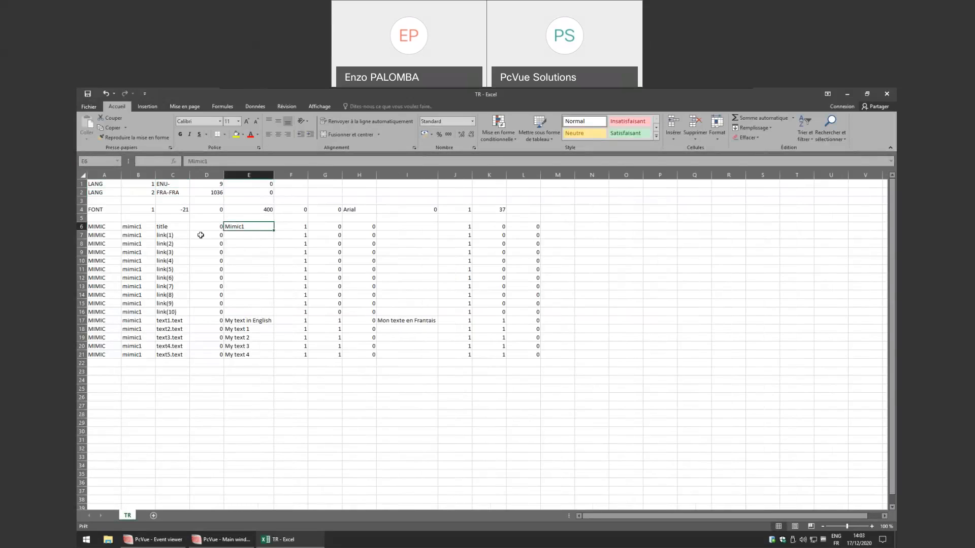
click(238, 303)
click(237, 320)
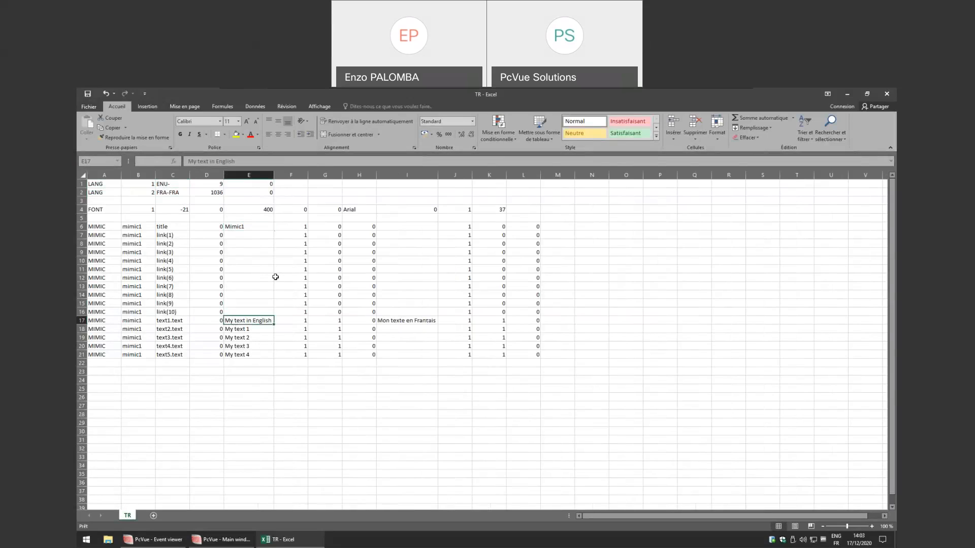
click(413, 321)
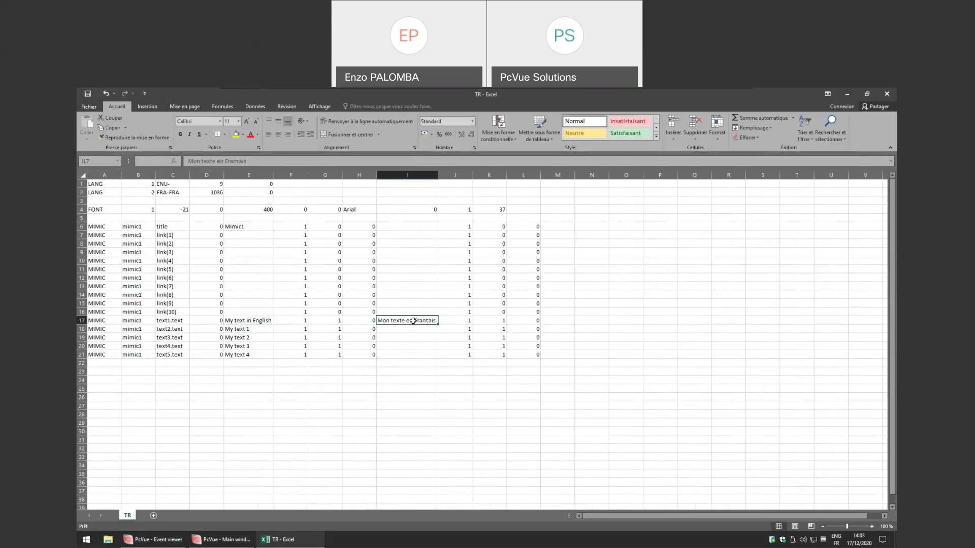
click(247, 330)
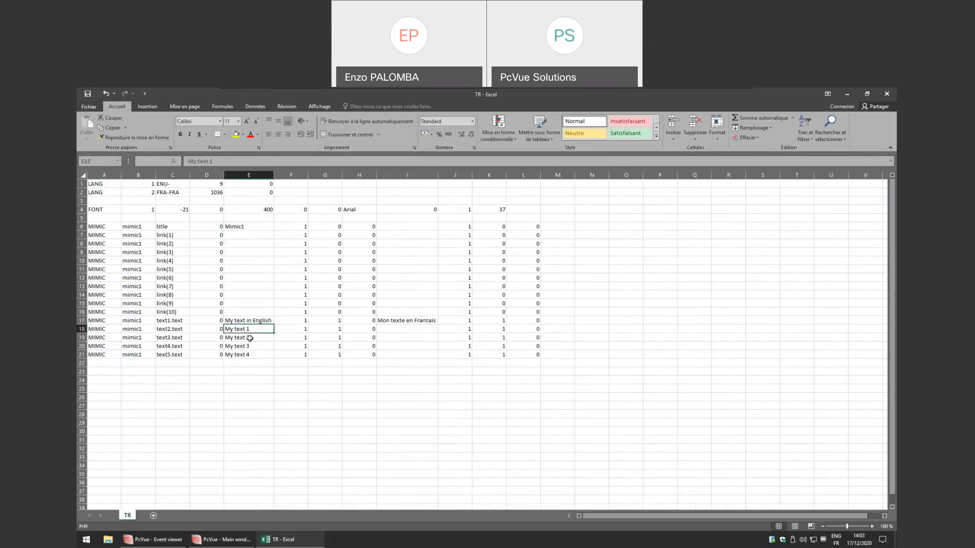
Enter "Mon texte 1" in cell I18 as the French translation of "My text 1".
click(418, 329)
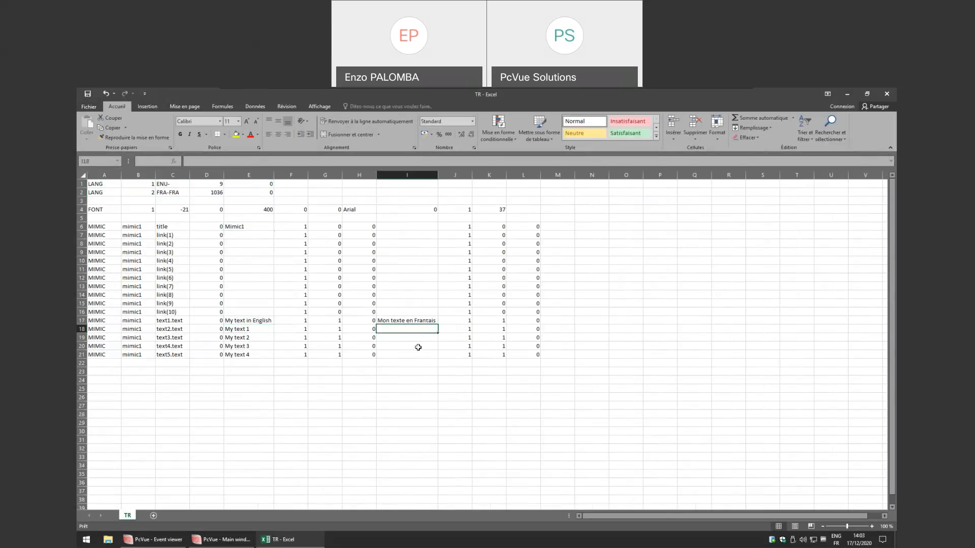
text(Mon texte en Frantais)
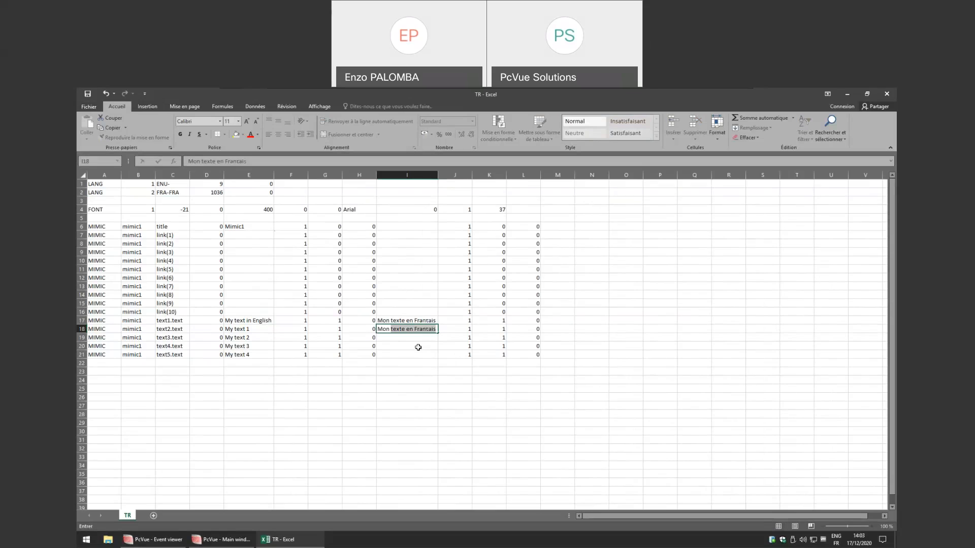
key(Tab)
key(Left)
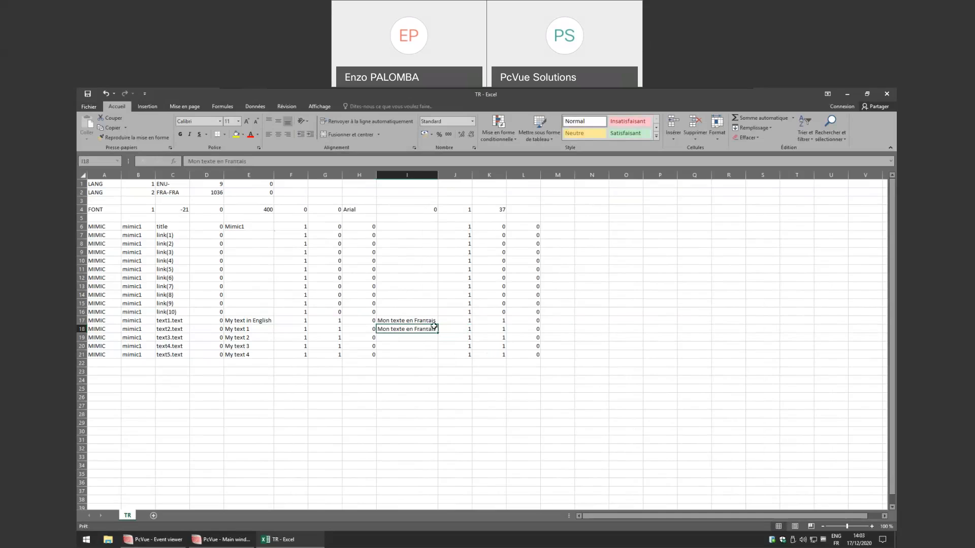
drag(216, 161, 270, 195)
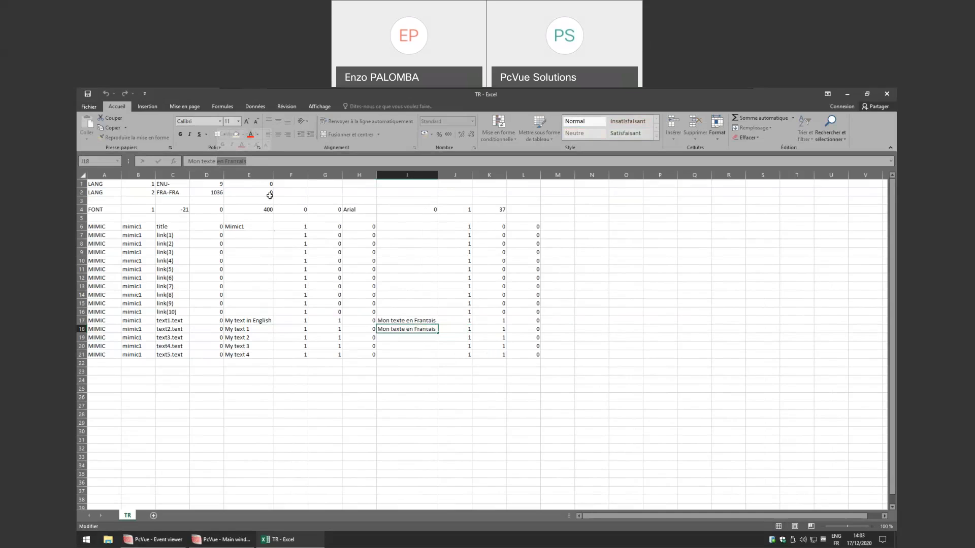
text(1)
key(Return)
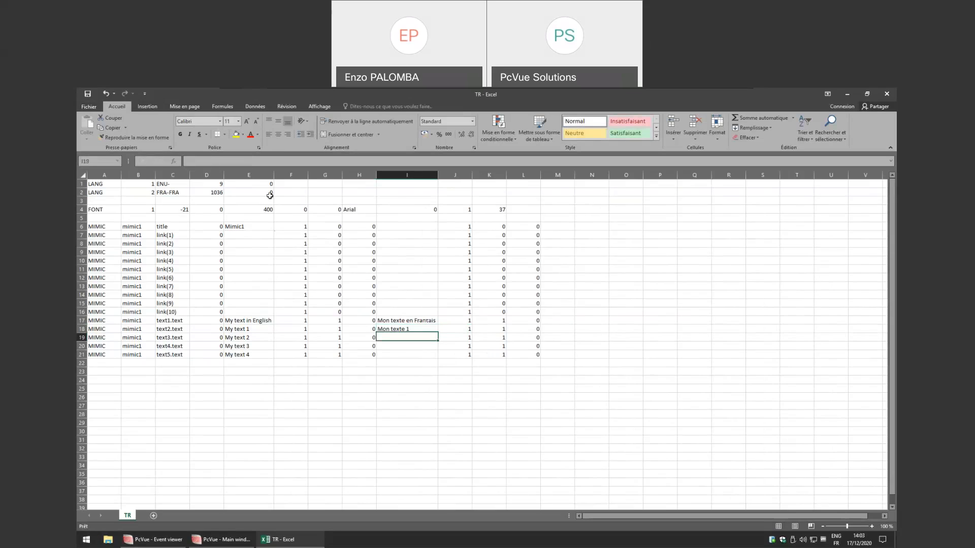
Fill the French text series from I18 down to I21, giving "Mon texte 2" to "Mon texte 4".
click(435, 333)
drag(435, 332, 419, 394)
click(419, 395)
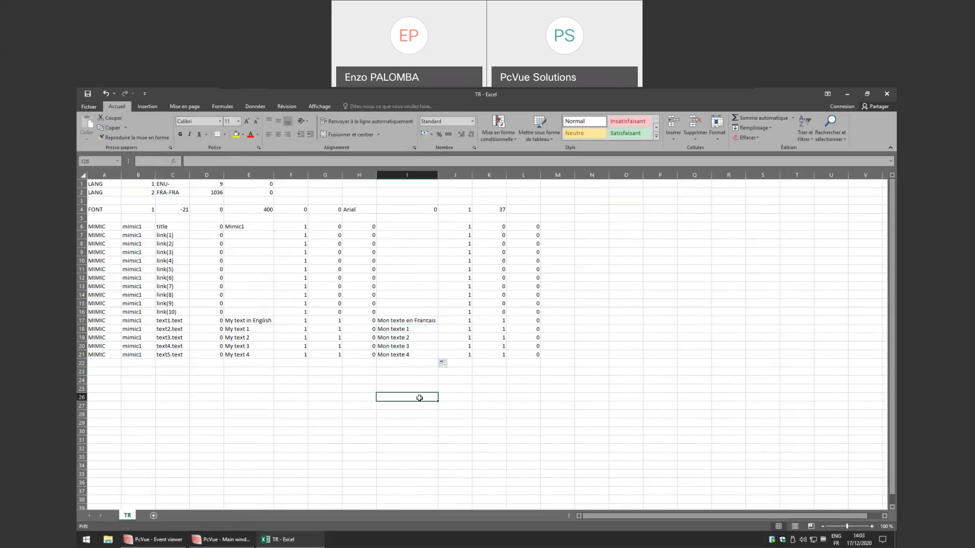
Save the sheet in the TP folder as CSV (DOS) named TR without an extension, replacing the existing file, and close it without resaving.
click(89, 106)
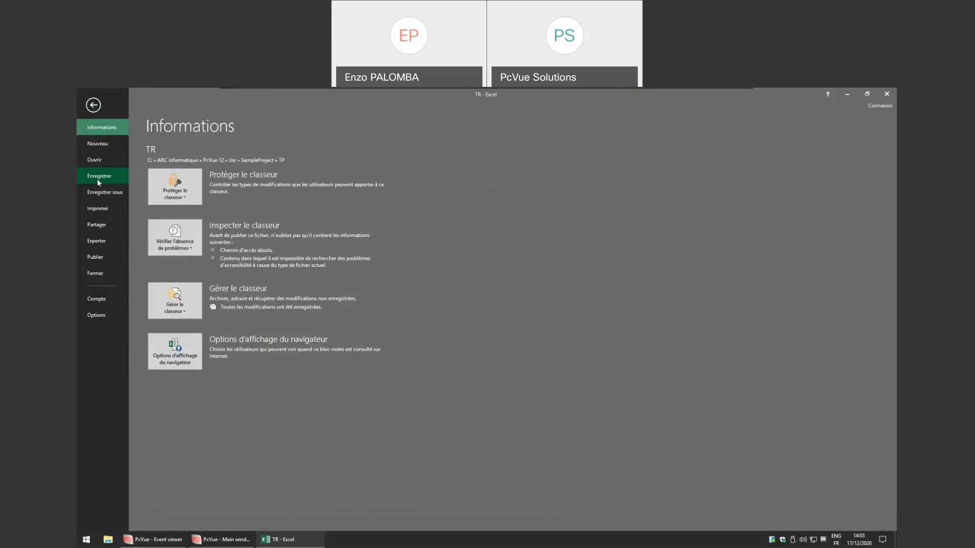
click(103, 192)
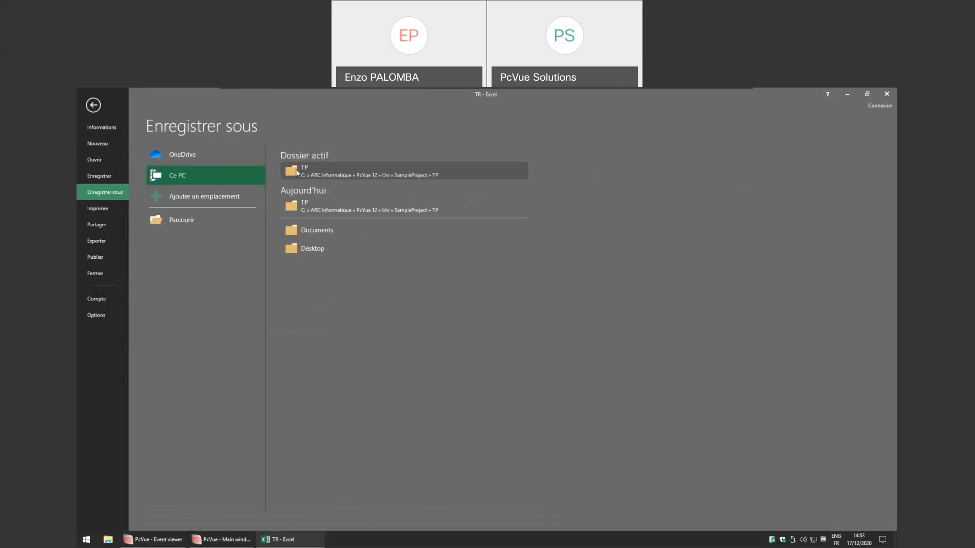
click(316, 175)
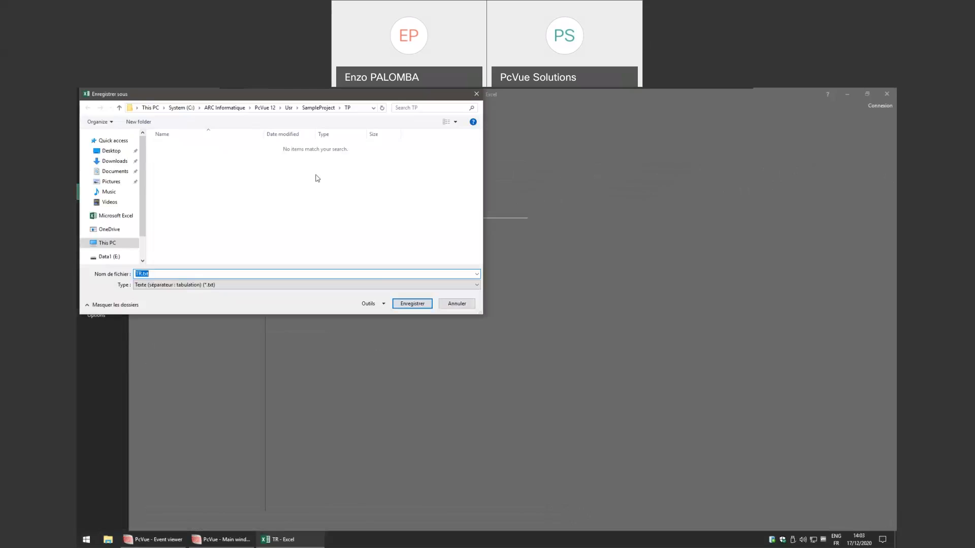
click(191, 284)
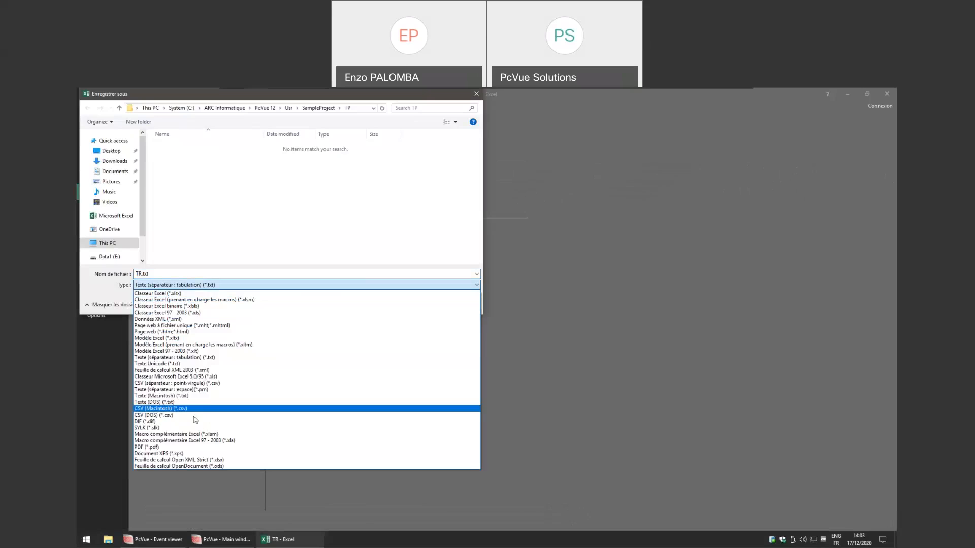
click(194, 416)
drag(135, 275, 143, 275)
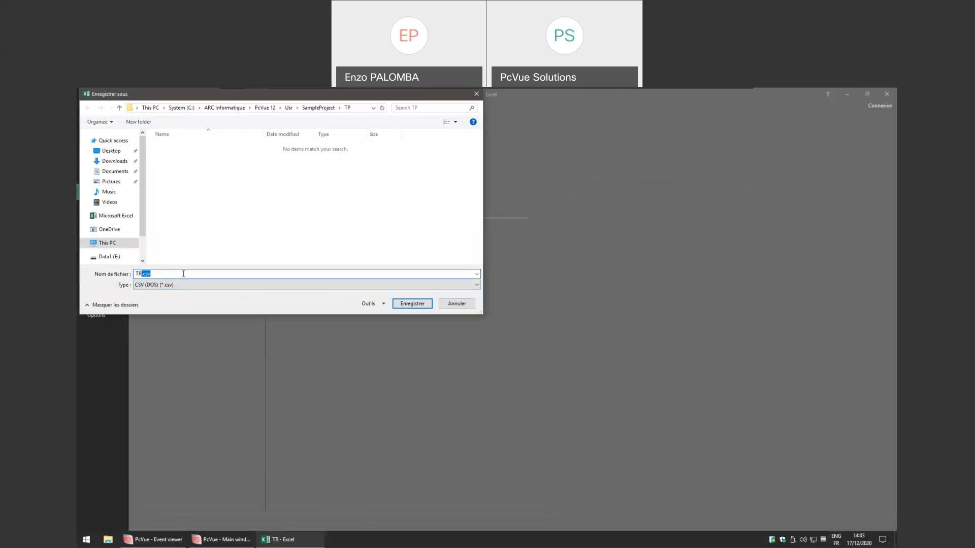
text(')
click(412, 304)
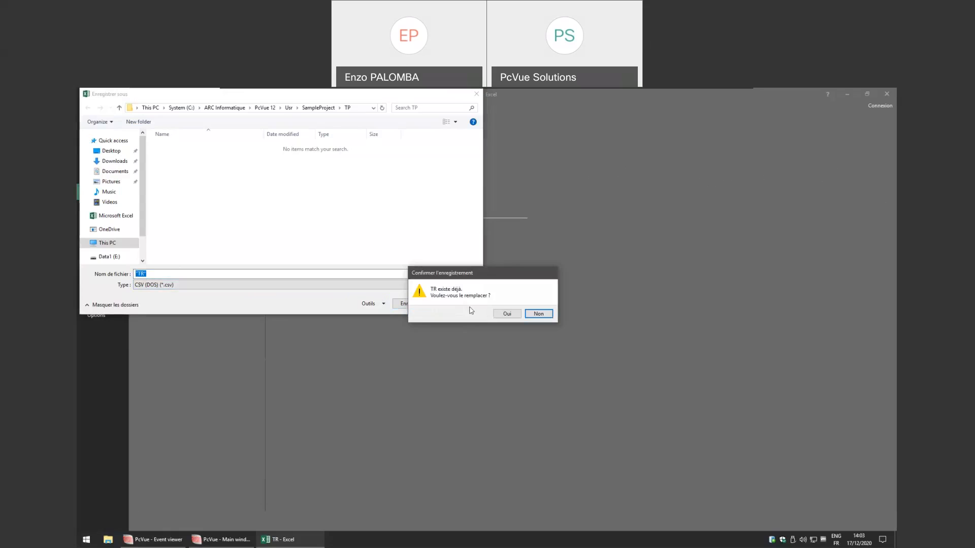
click(505, 315)
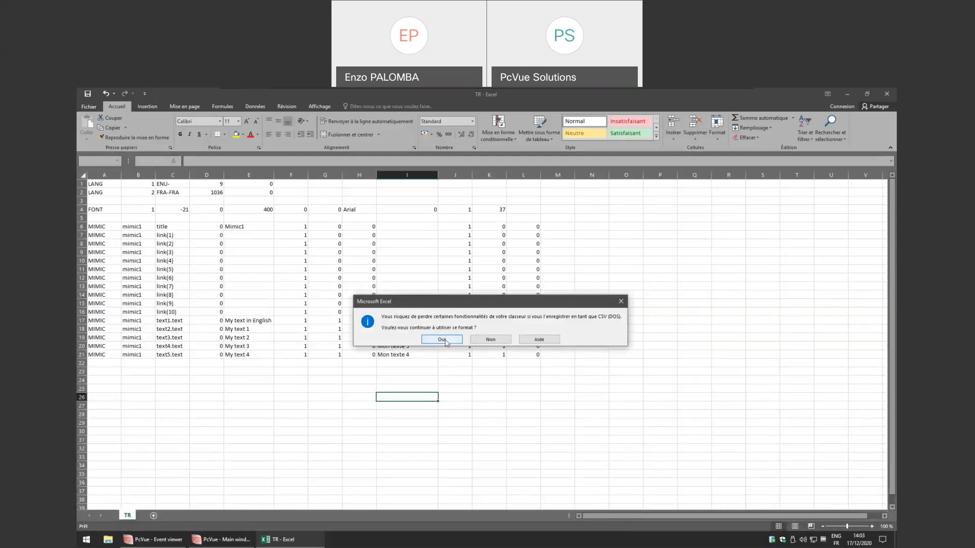
click(442, 337)
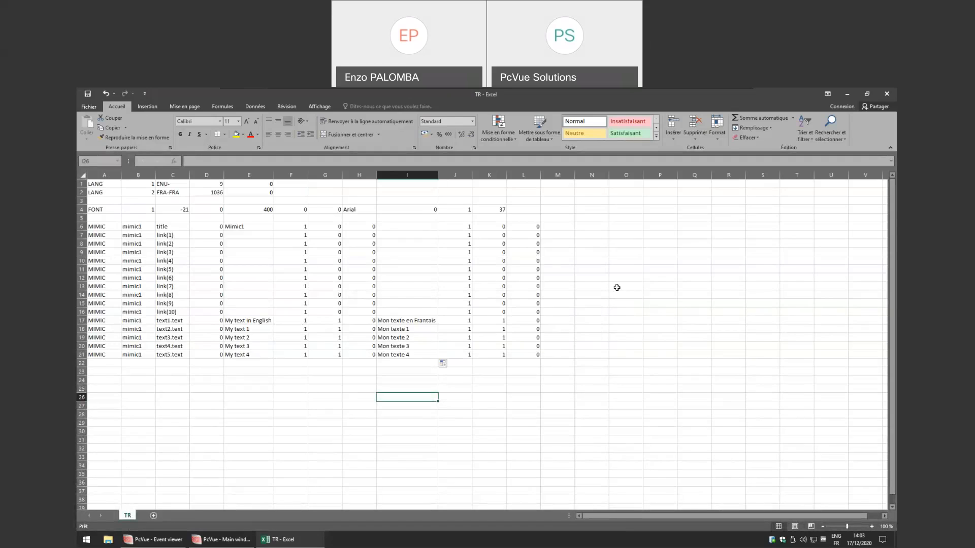
click(887, 94)
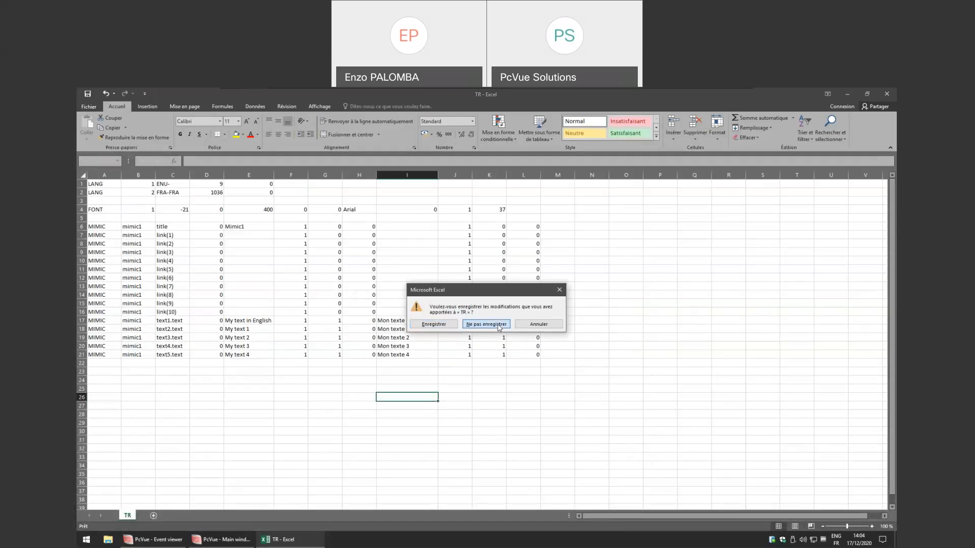
click(486, 324)
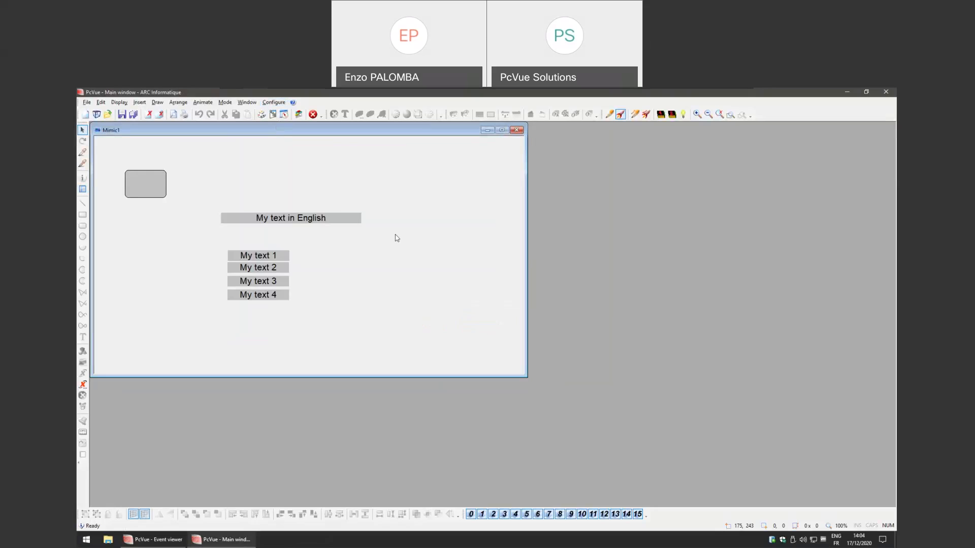
Import the mimic translations in PcVue and switch the project to French with the mimic's grey button.
click(247, 102)
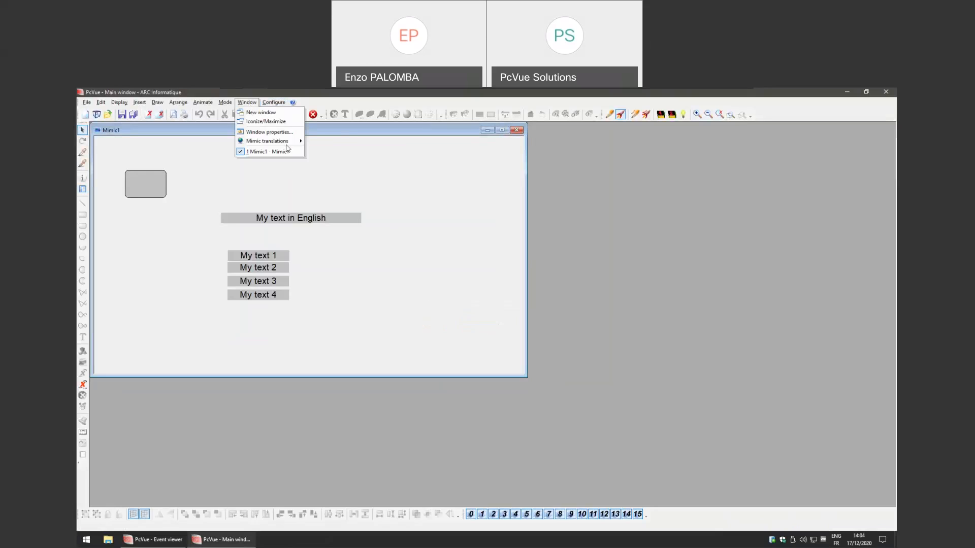
mouse_move(288, 145)
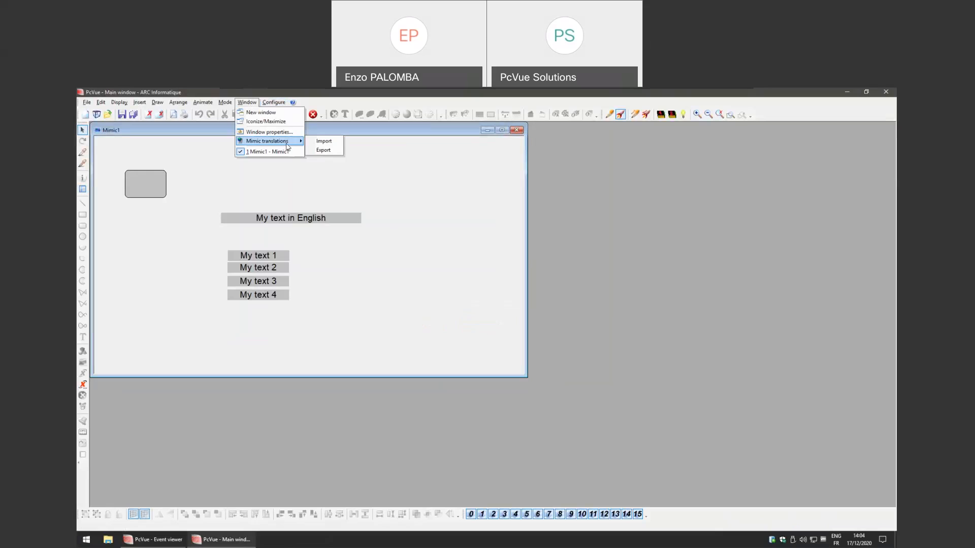
click(325, 143)
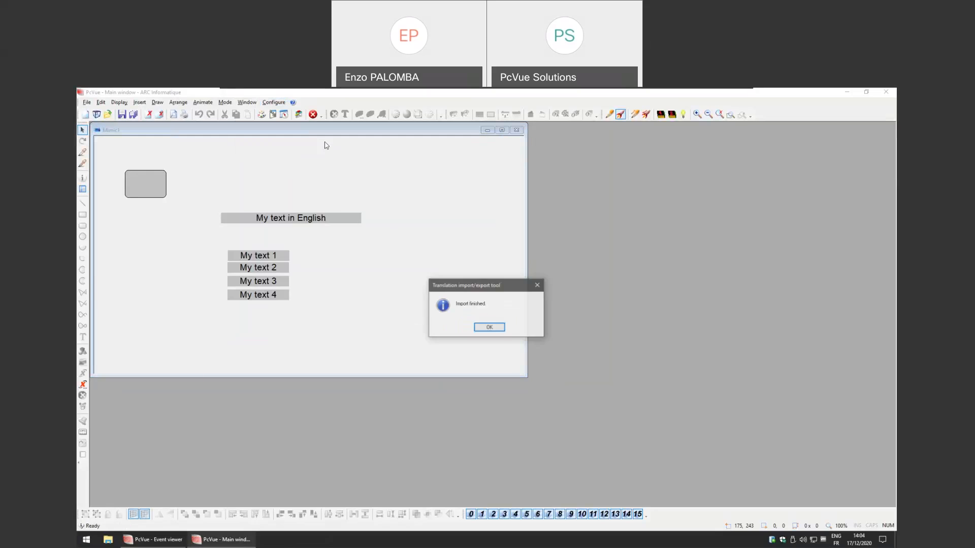
click(490, 330)
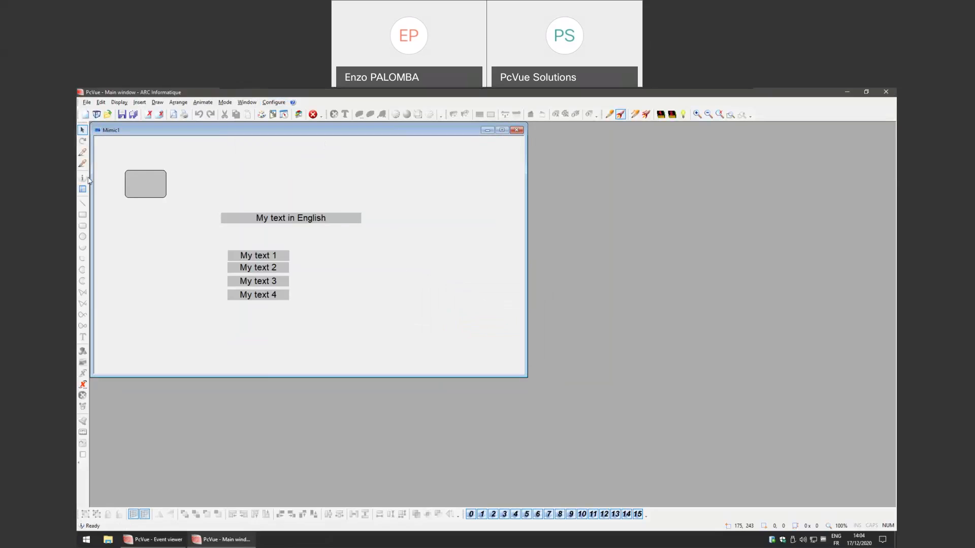
click(156, 187)
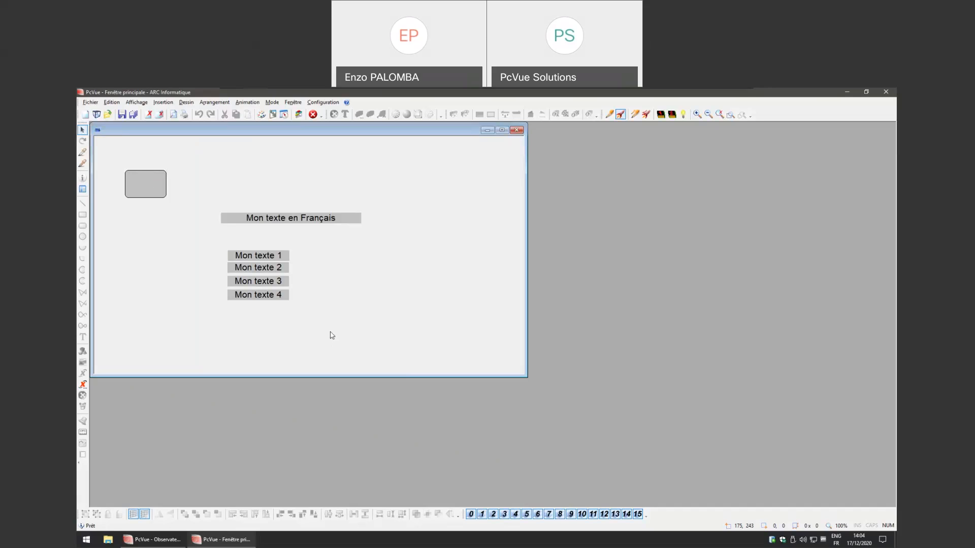
Examine the libraries, file and language options of the translation import/export tool, and close it without changes.
right_click(344, 303)
click(118, 103)
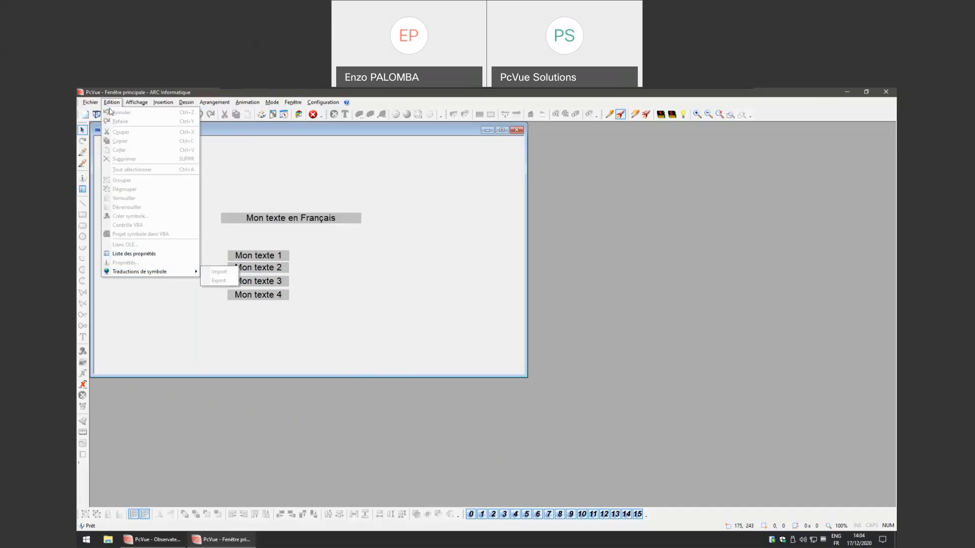
mouse_move(137, 102)
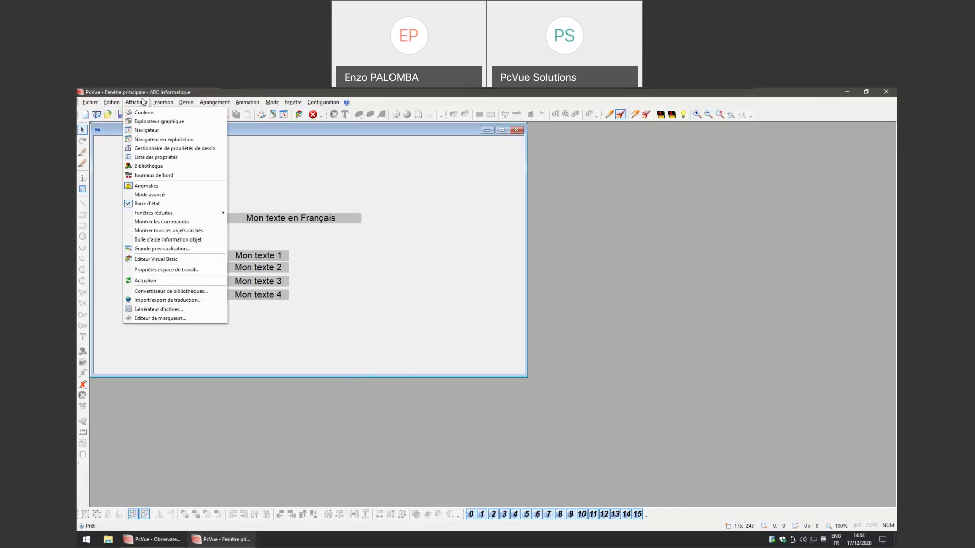
click(169, 301)
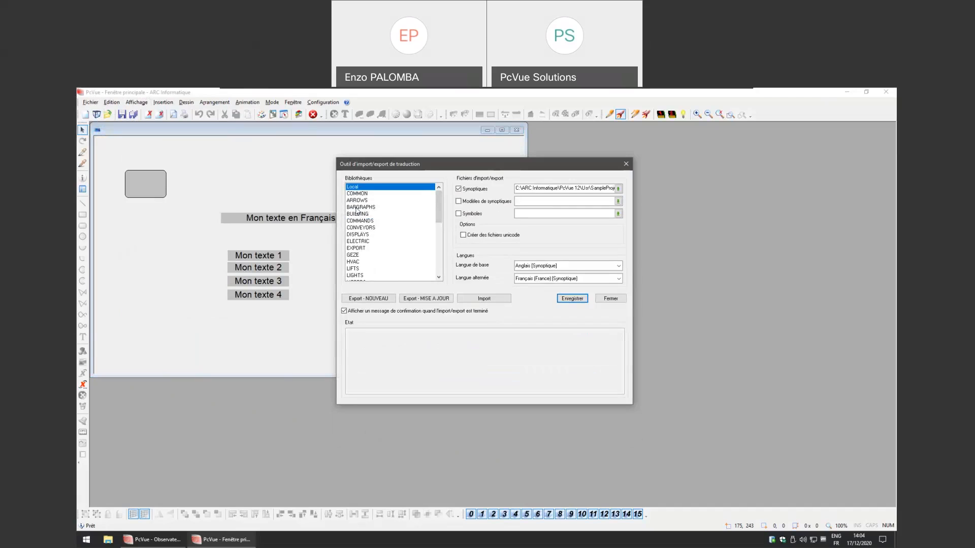
scroll(360, 234, down, 3)
scroll(363, 254, up, 3)
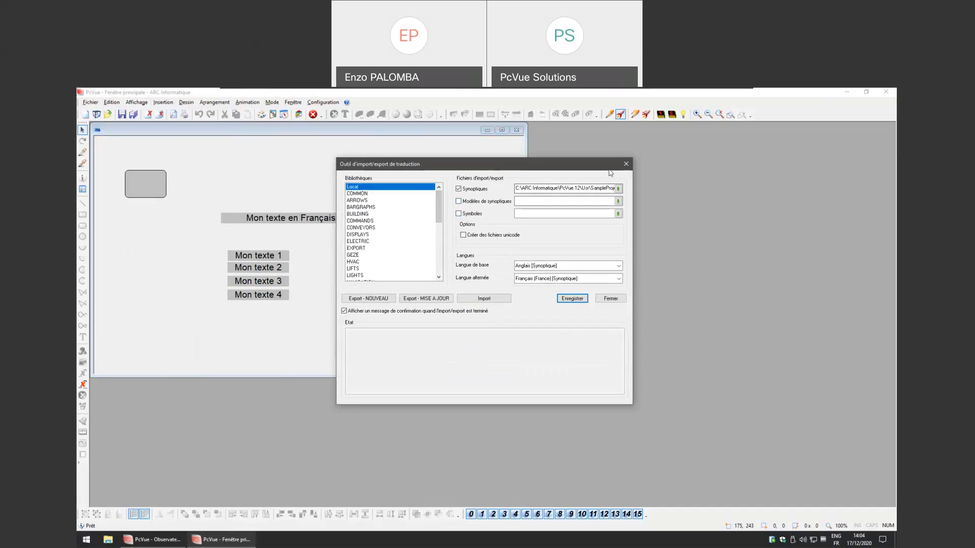
click(626, 164)
Review the default languages in the project settings and close the settings.
click(323, 102)
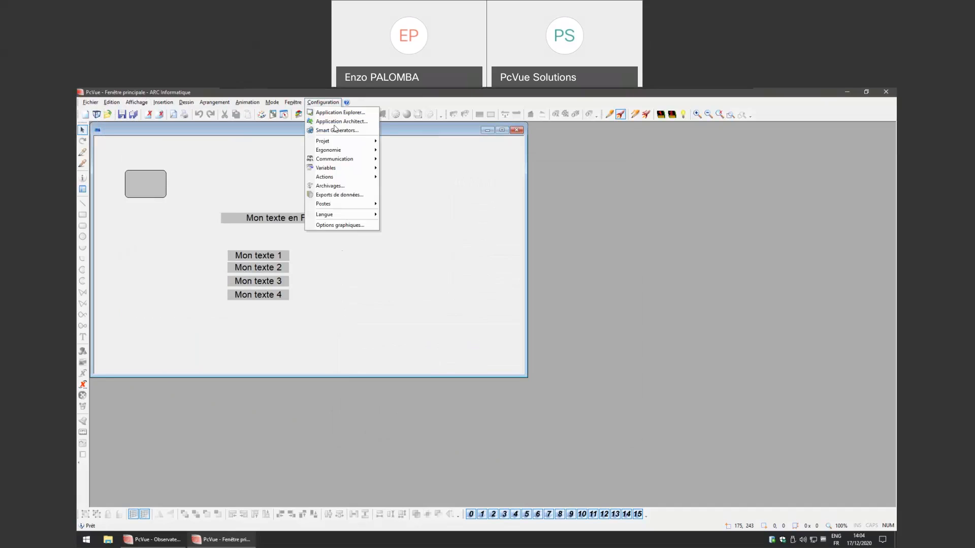
mouse_move(355, 141)
click(424, 142)
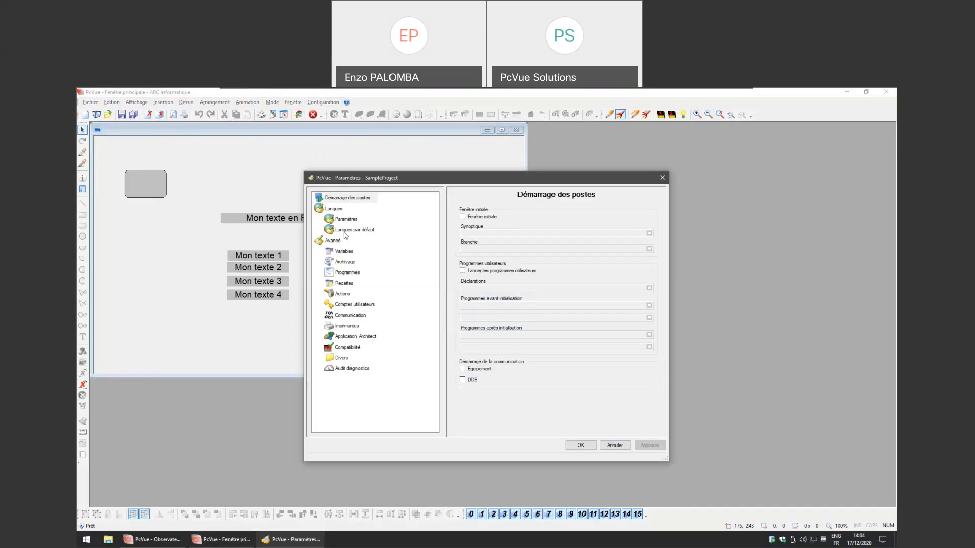
click(355, 229)
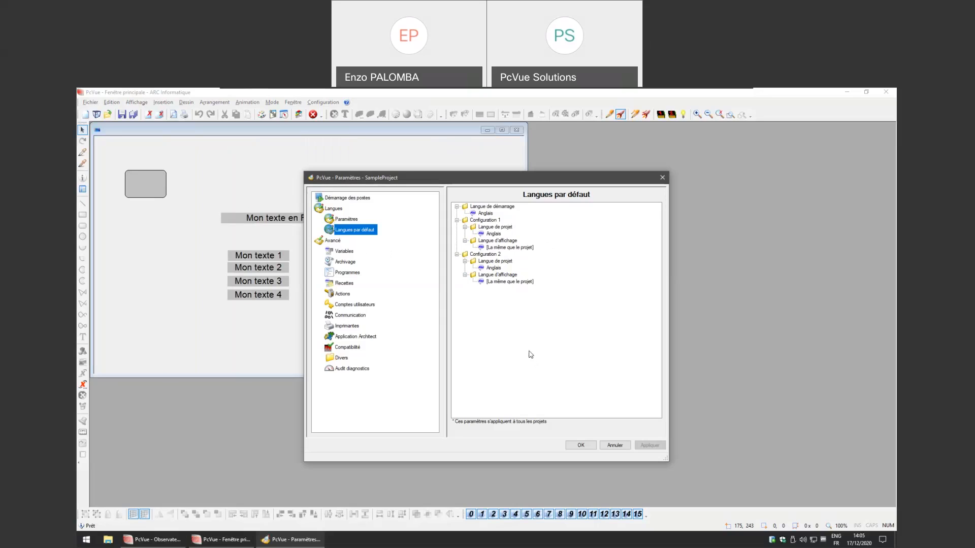
click(581, 446)
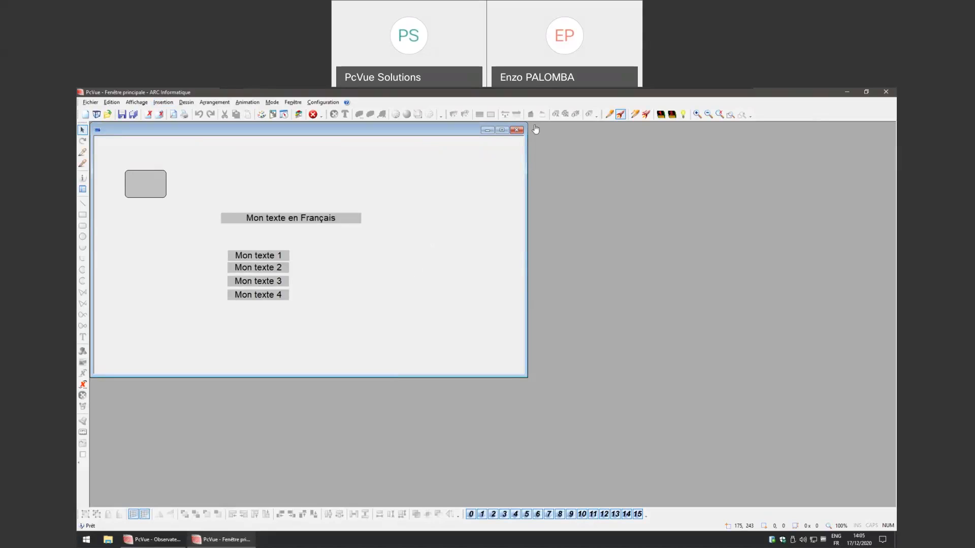
View the drawing properties manager in the French interface, close it, and return the project to English.
click(112, 102)
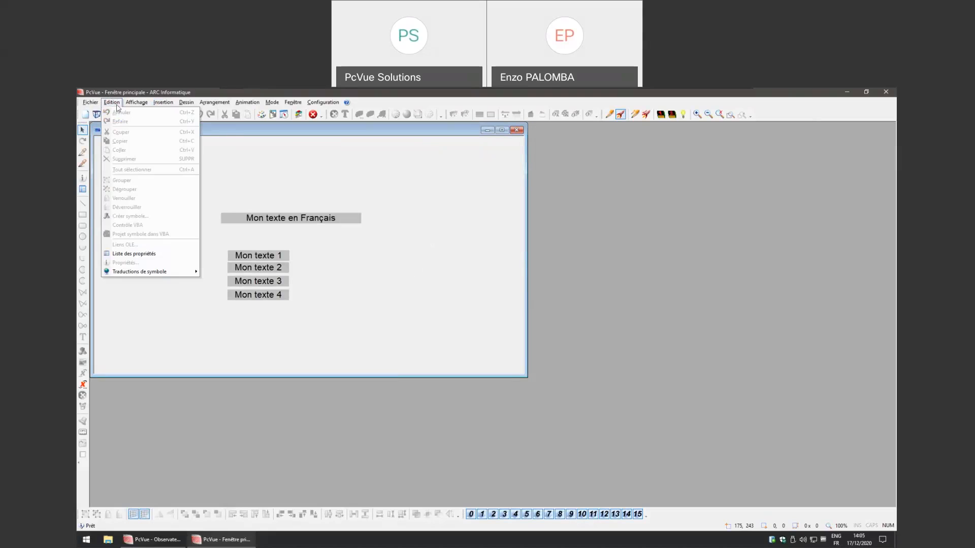
mouse_move(136, 102)
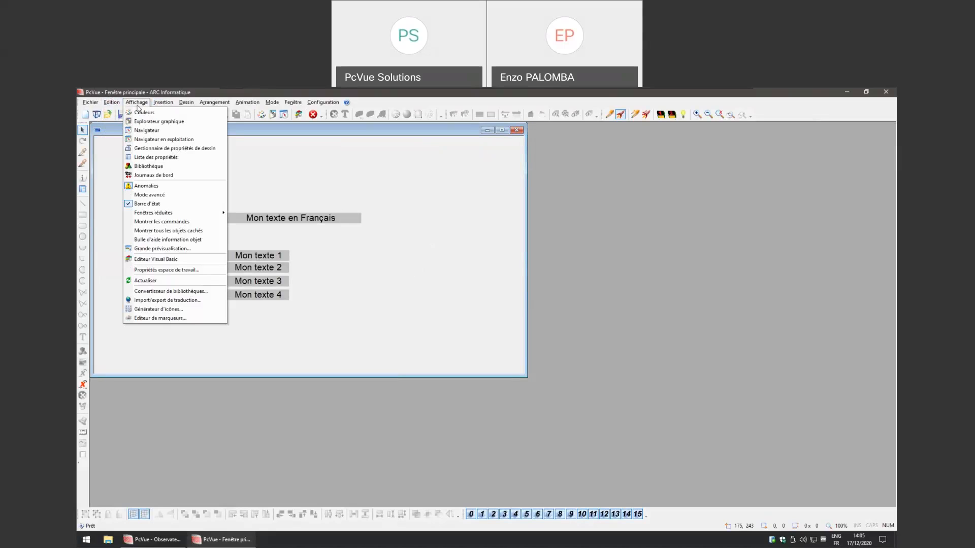
click(153, 150)
click(223, 140)
click(223, 141)
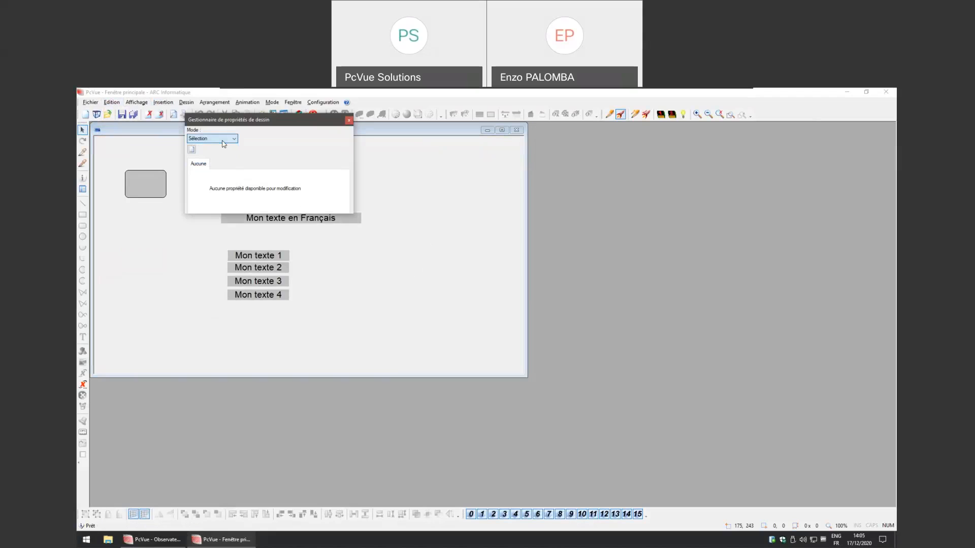
click(349, 122)
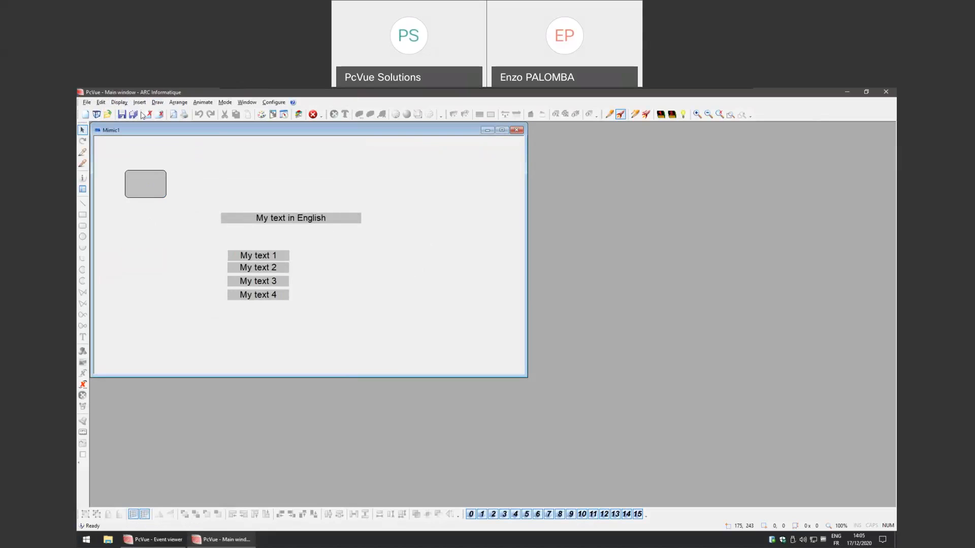
Open the drawing properties manager in the English interface, place it beside the mimic texts and check its mode options.
click(153, 103)
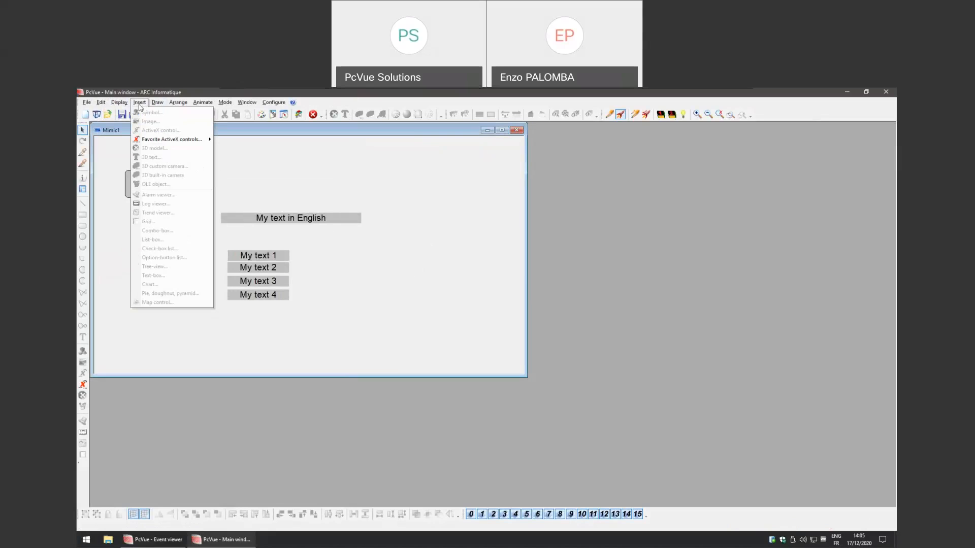
mouse_move(125, 107)
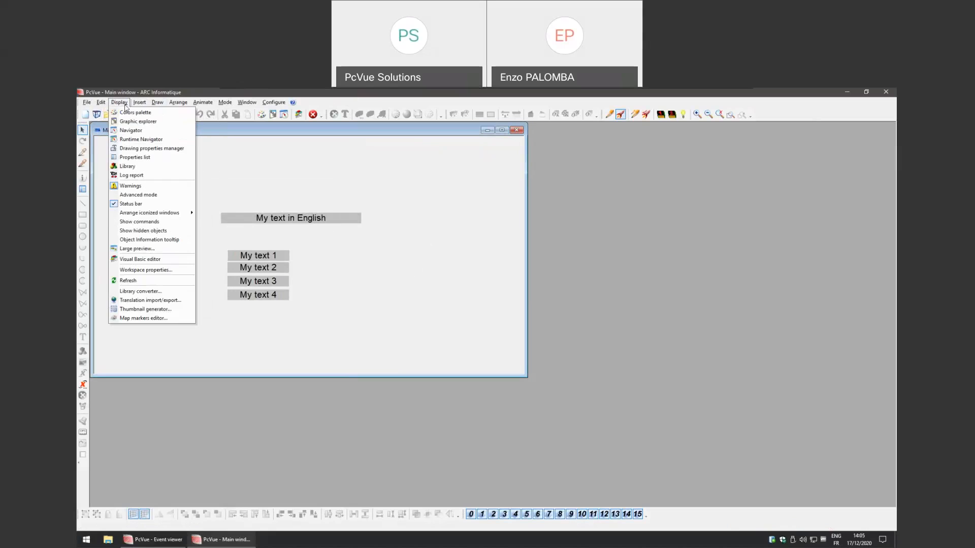
click(148, 148)
drag(234, 122, 424, 234)
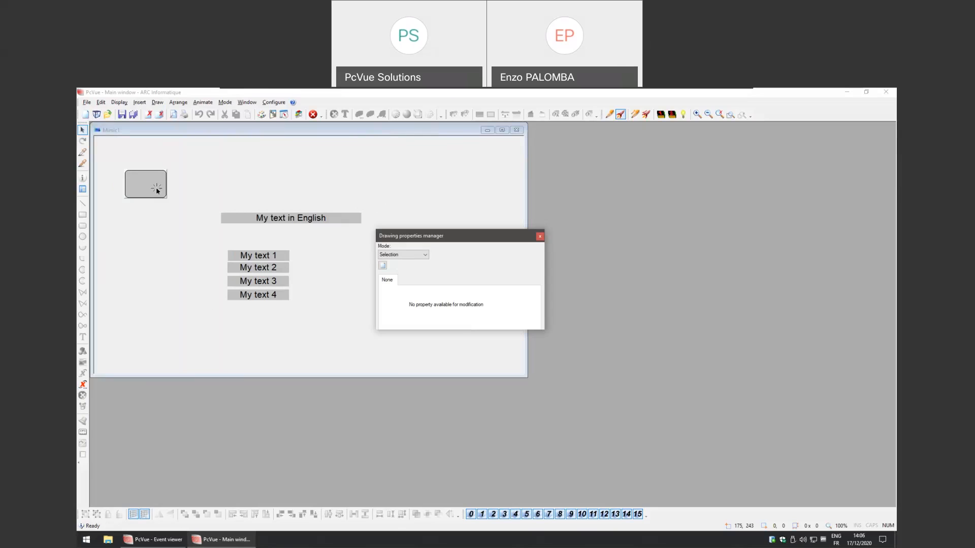
click(390, 256)
click(454, 302)
click(403, 256)
Put Mimic1 in design mode, review the Text, Aspect and Visibility properties of the four listed texts, and close the manager.
click(308, 269)
right_click(308, 269)
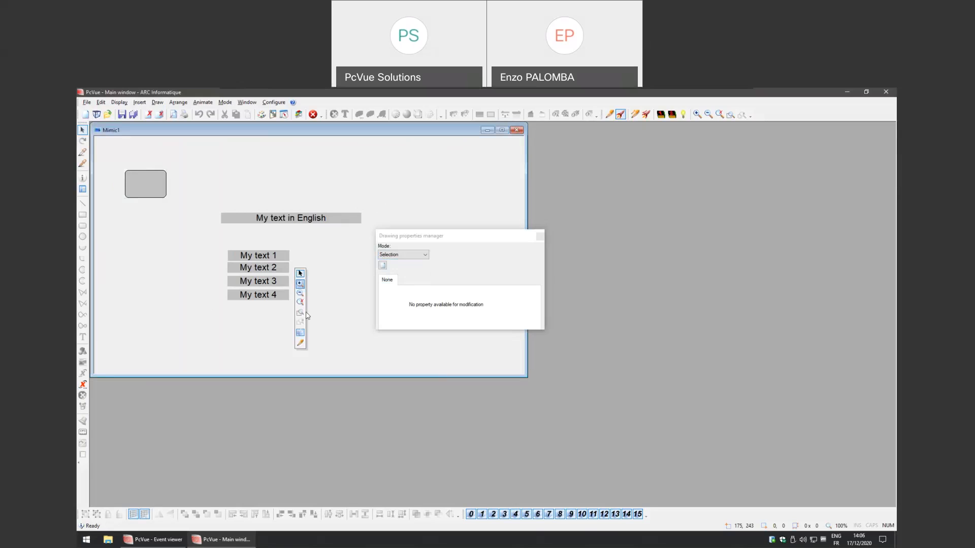
click(300, 345)
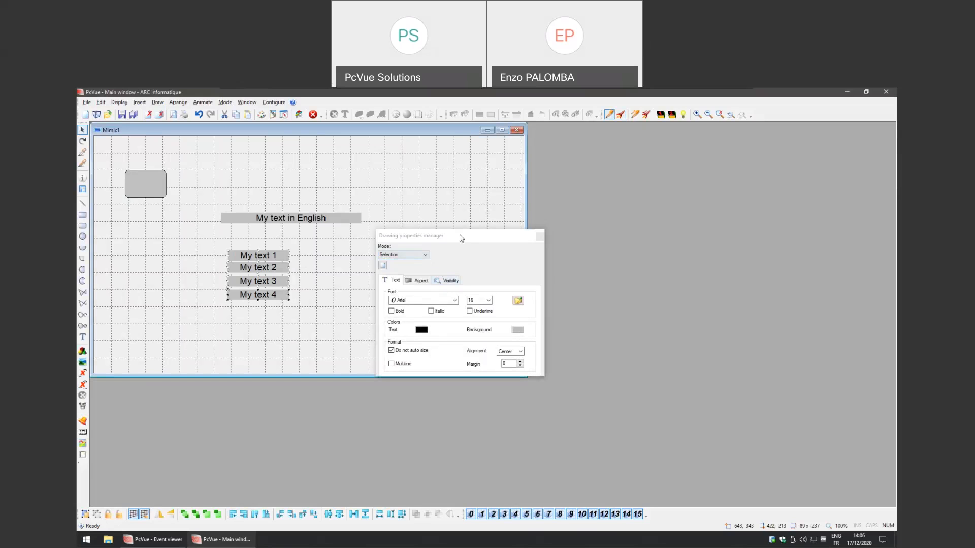
drag(459, 236, 461, 197)
click(416, 242)
click(437, 241)
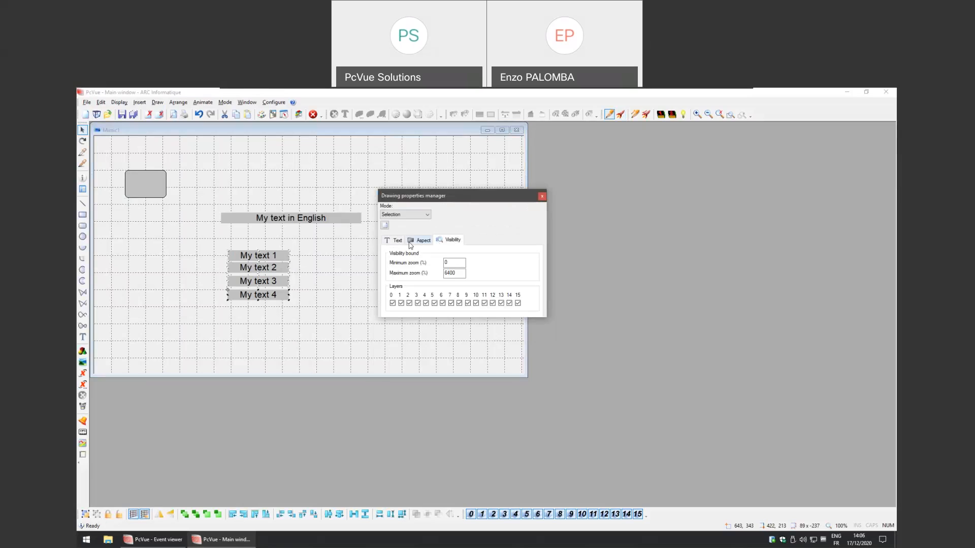
click(421, 240)
click(396, 240)
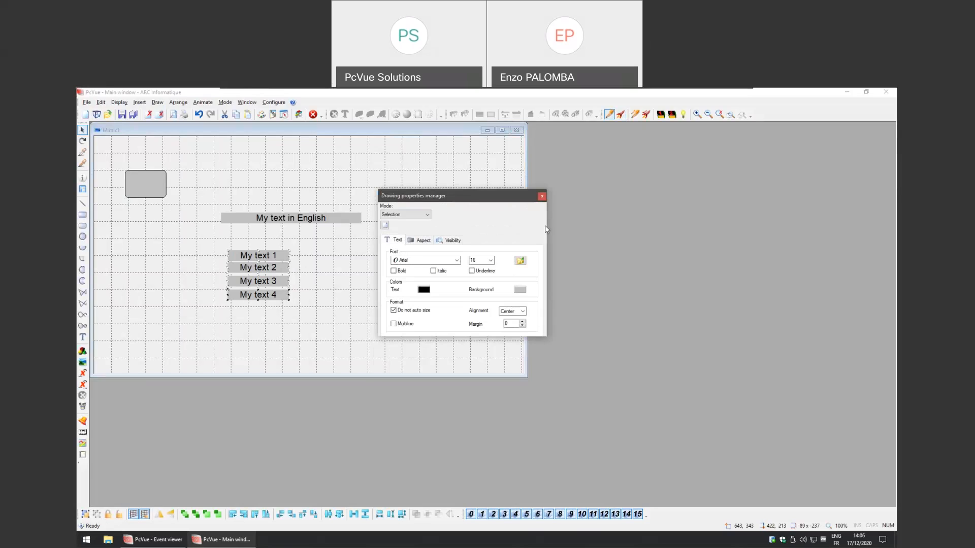
click(541, 196)
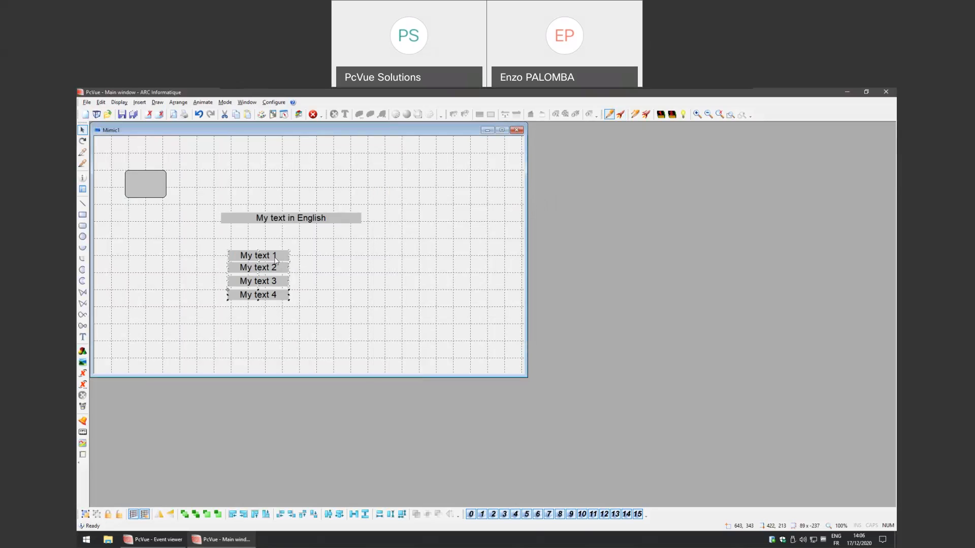
Inspect the text properties of "My text 4" and cancel without changes.
click(248, 298)
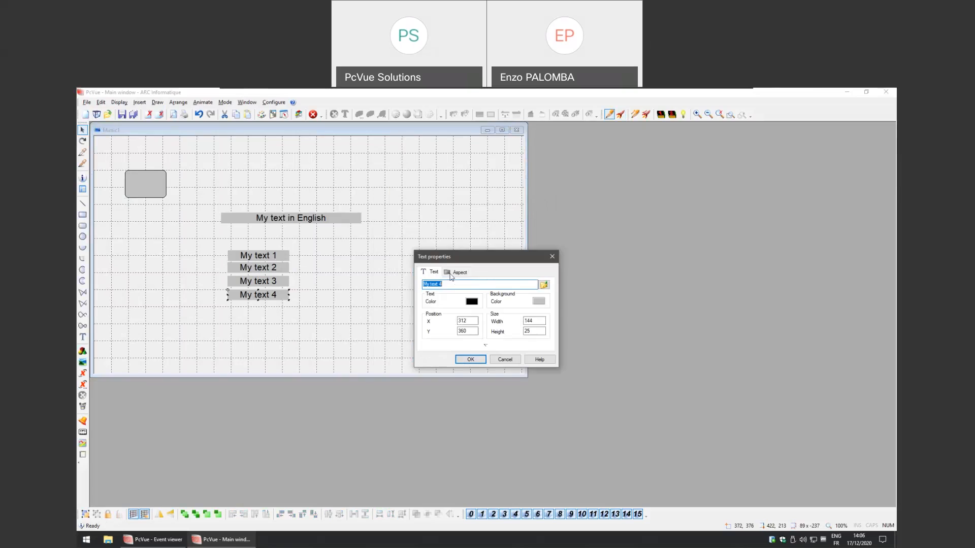
click(435, 276)
click(435, 277)
click(444, 286)
click(515, 362)
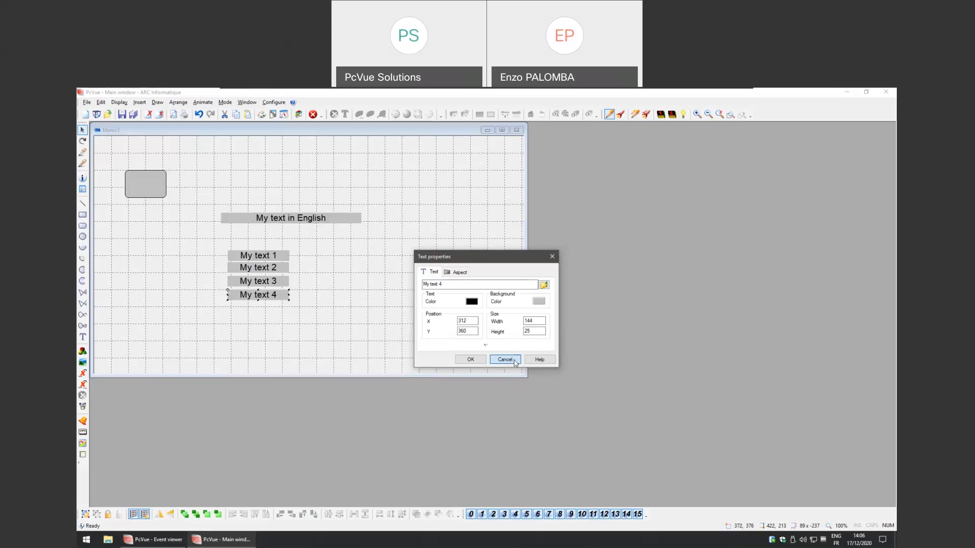
click(515, 361)
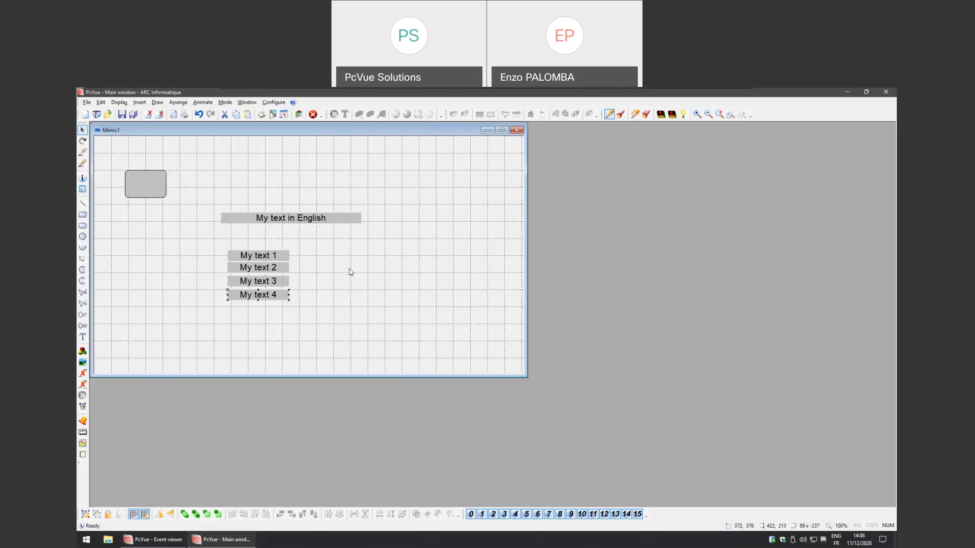
Return Mimic1 to runtime mode and switch the project to French with the mimic's grey button.
right_click(199, 178)
click(212, 252)
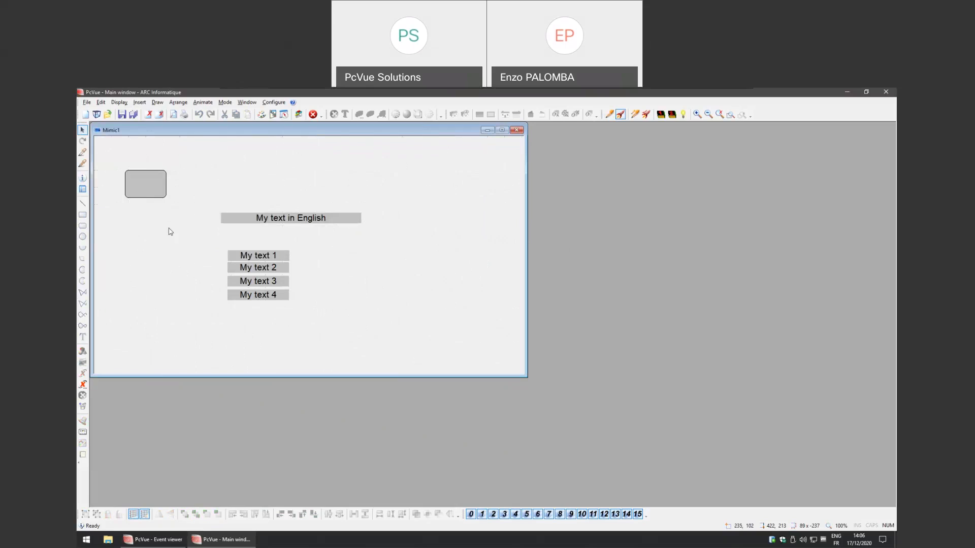
click(139, 189)
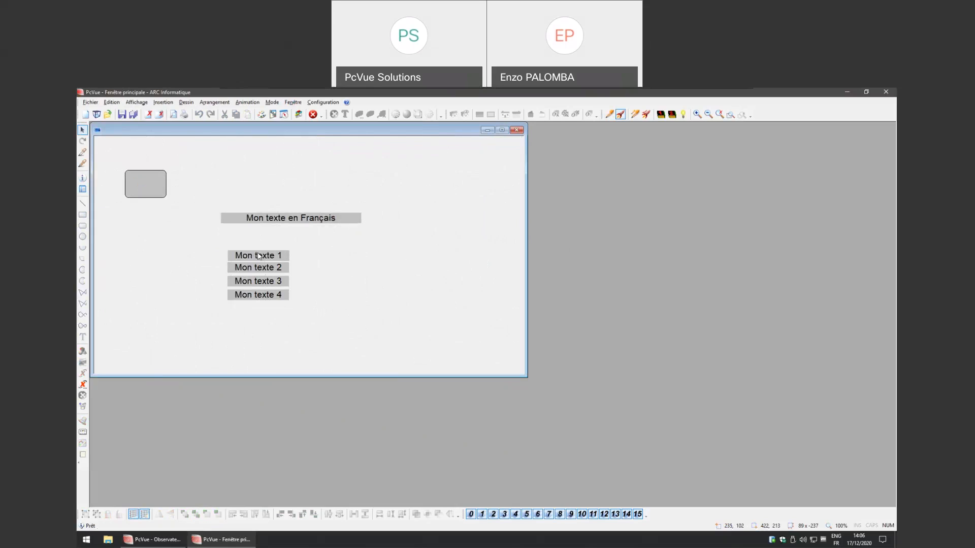